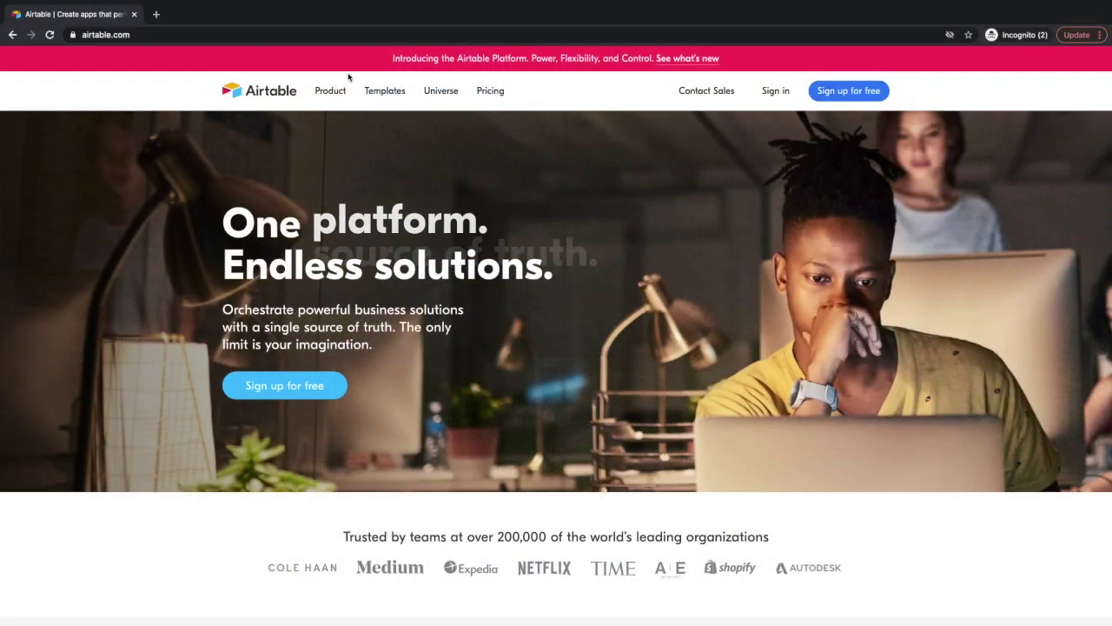
# Open Airtable's free sign-up page and enter the user's first name.
pyautogui.click(122, 35)
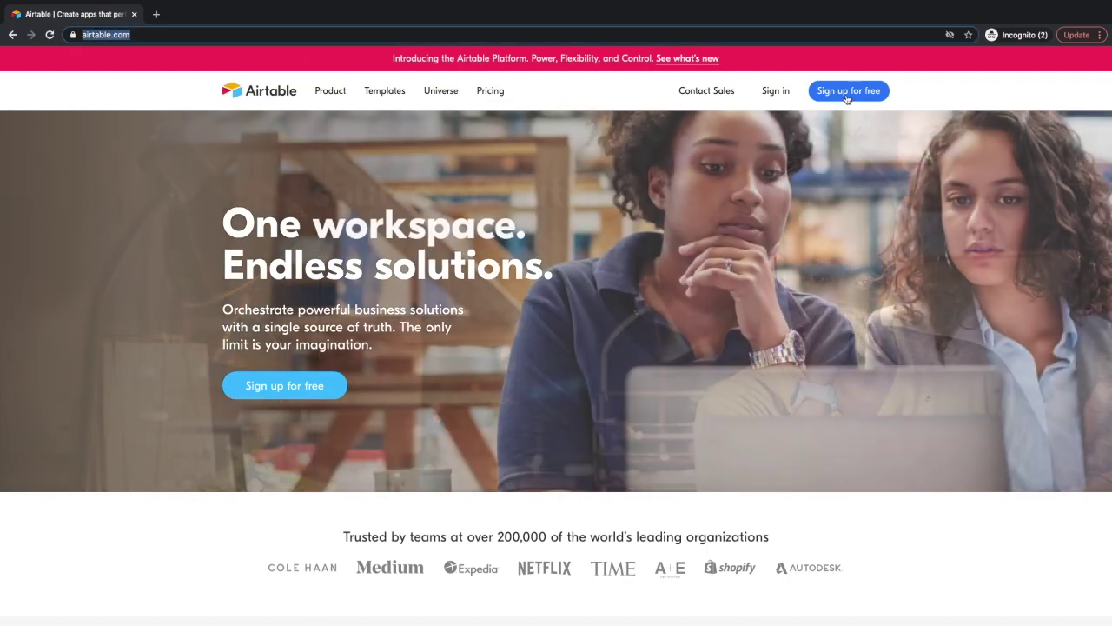
pyautogui.click(847, 93)
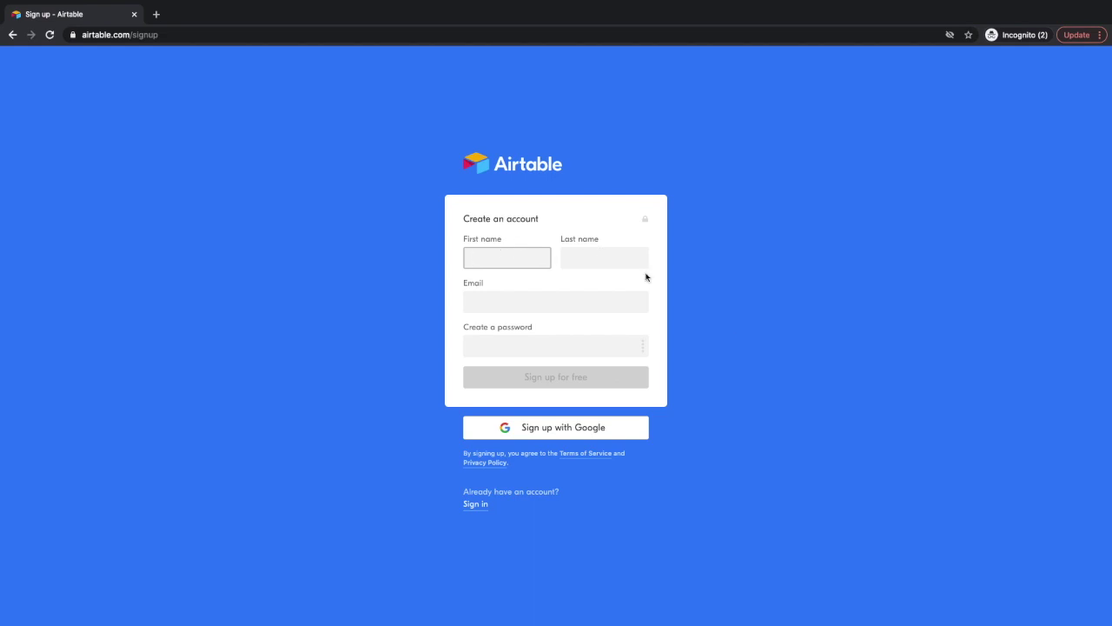
pyautogui.click(545, 429)
pyautogui.write('Dennis ')
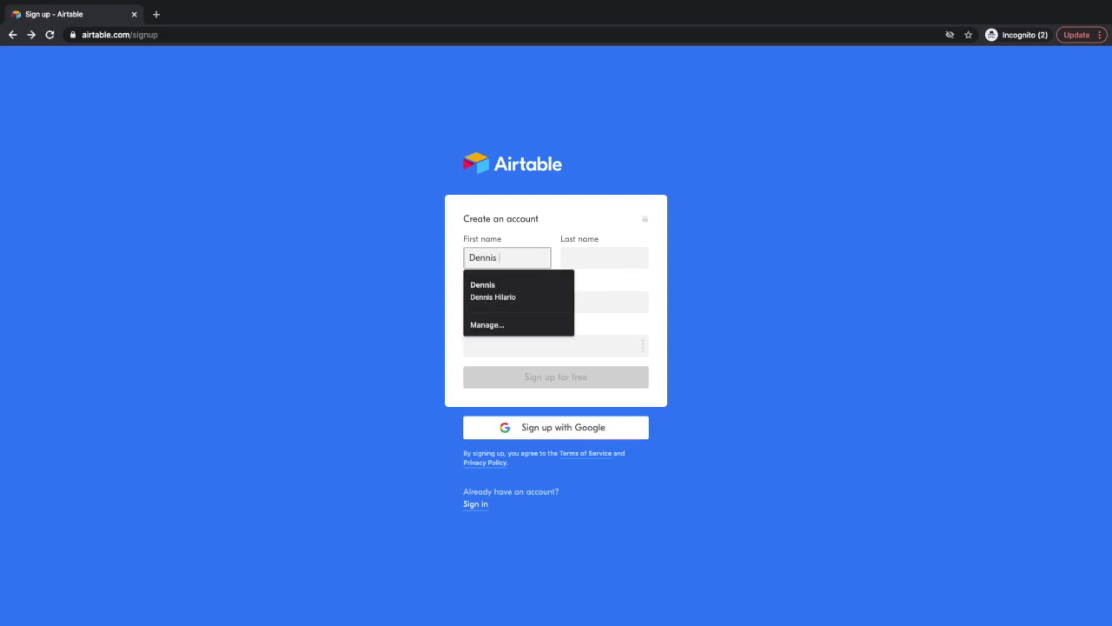
pyautogui.write('H')
pyautogui.press('BackSpace')
pyautogui.press('BackSpace')
pyautogui.press('Tab')
# Fill in the last name, e-mail address and a password, then submit the sign-up form.
pyautogui.write('Hil')
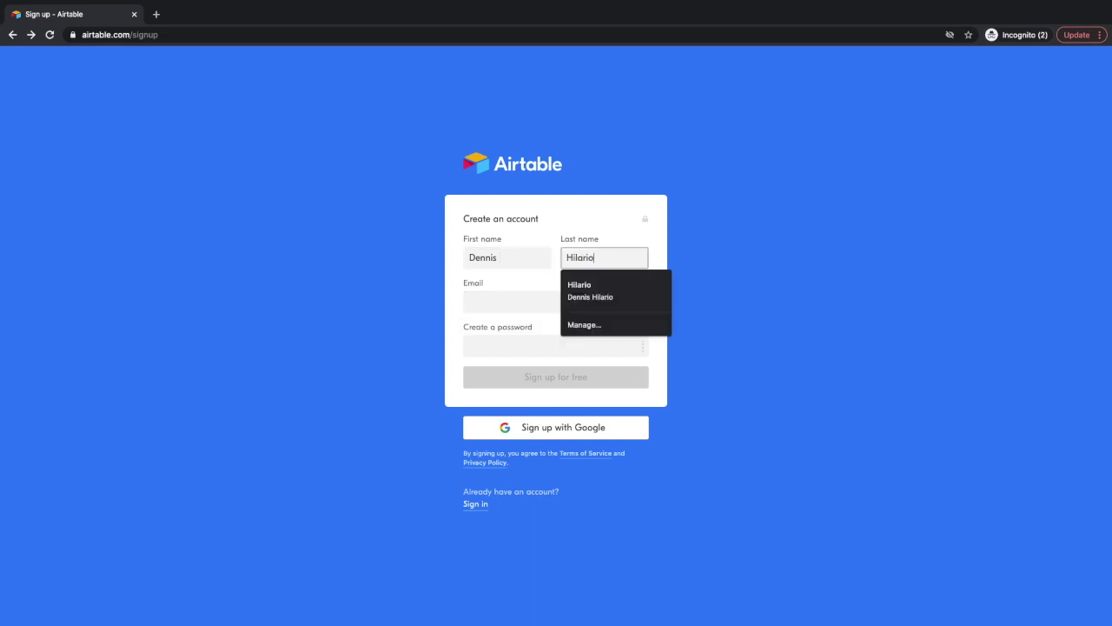
pyautogui.press('Tab')
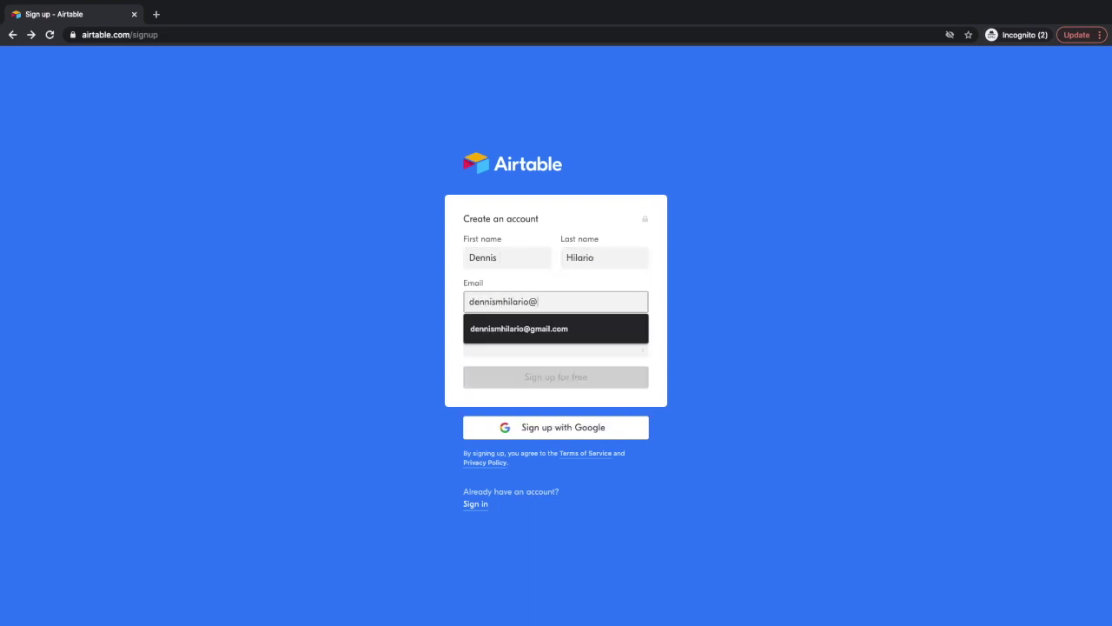
pyautogui.press('Tab')
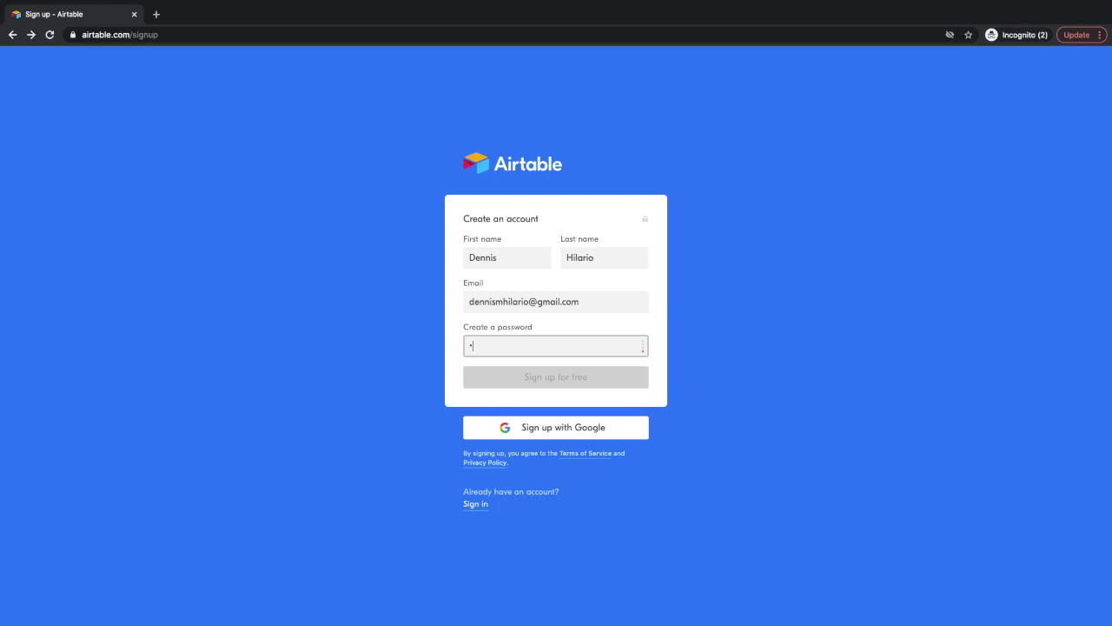
pyautogui.write('••••••••••')
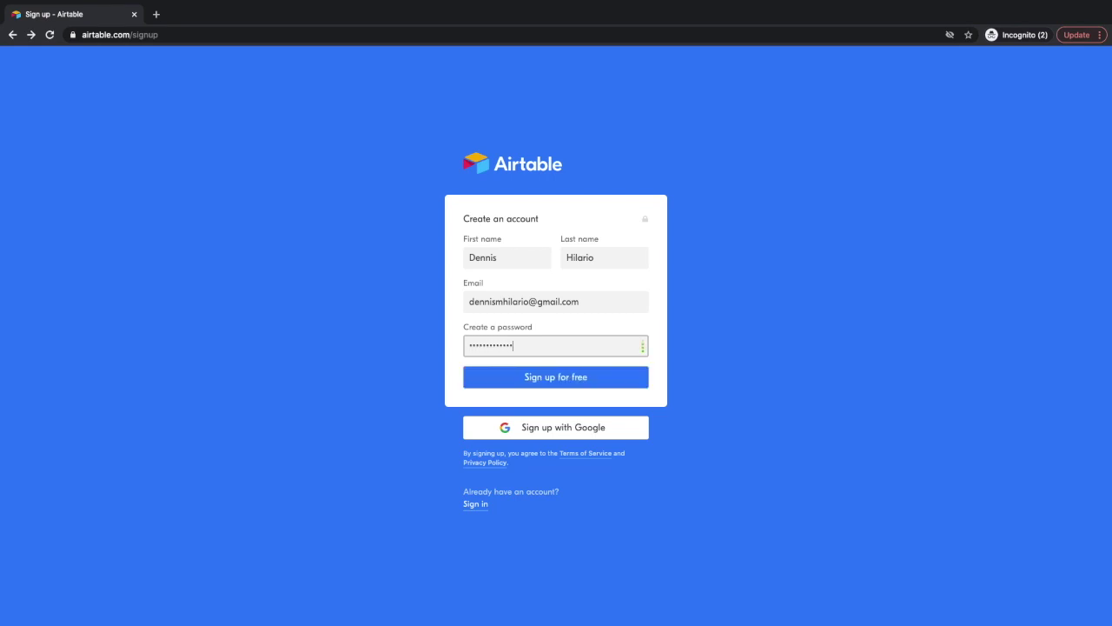
pyautogui.click(513, 384)
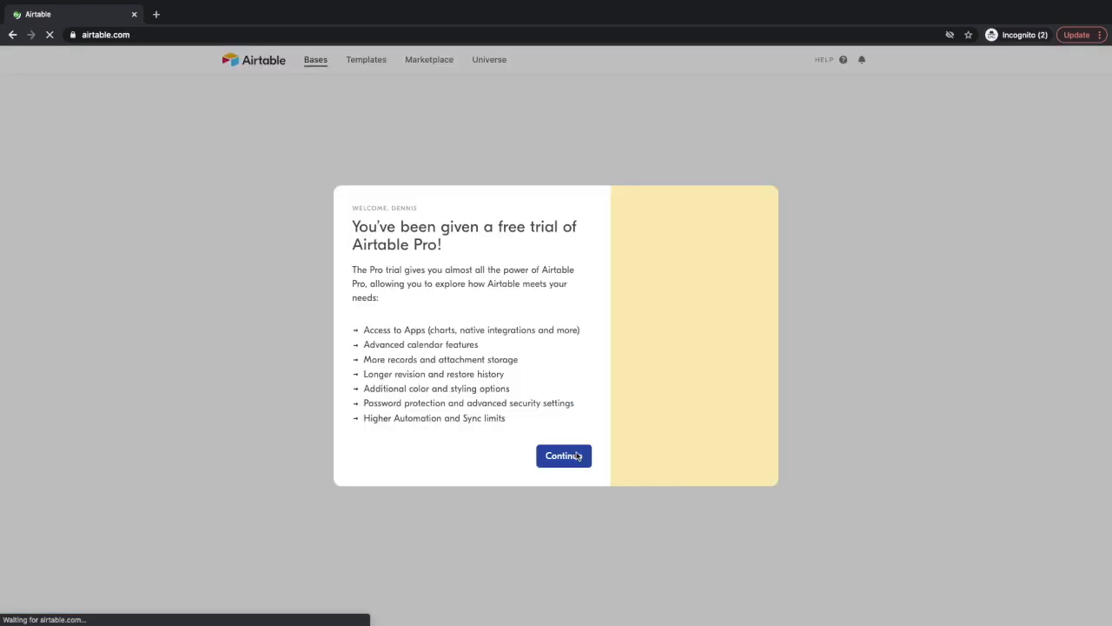
# Pass the Pro trial welcome and answer Other for intended use and No to importing data.
pyautogui.click(576, 457)
pyautogui.click(577, 305)
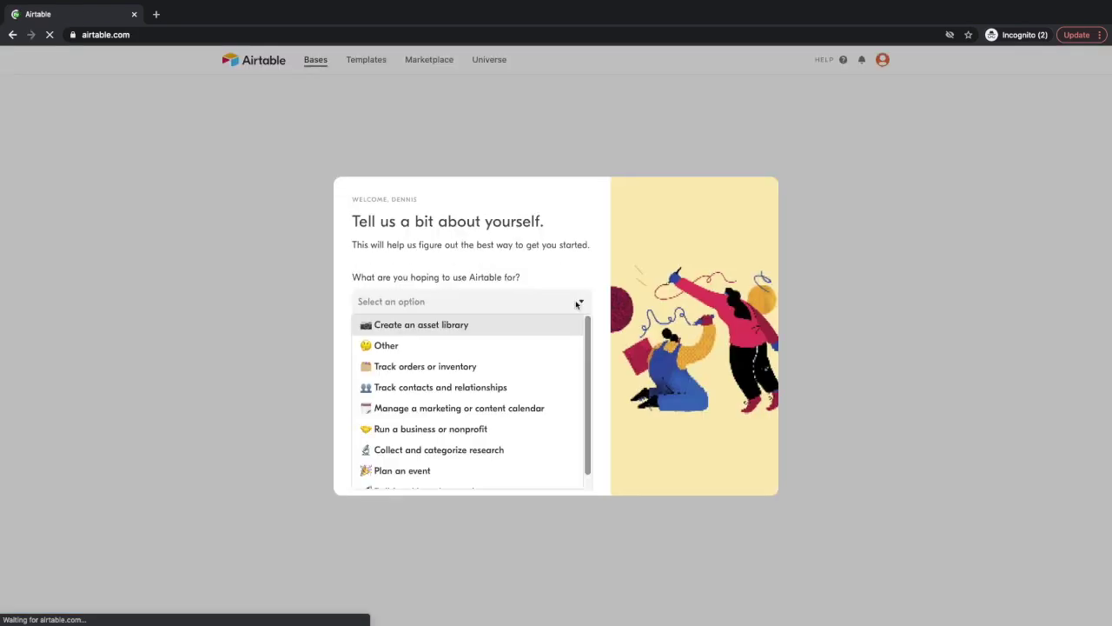
pyautogui.click(556, 345)
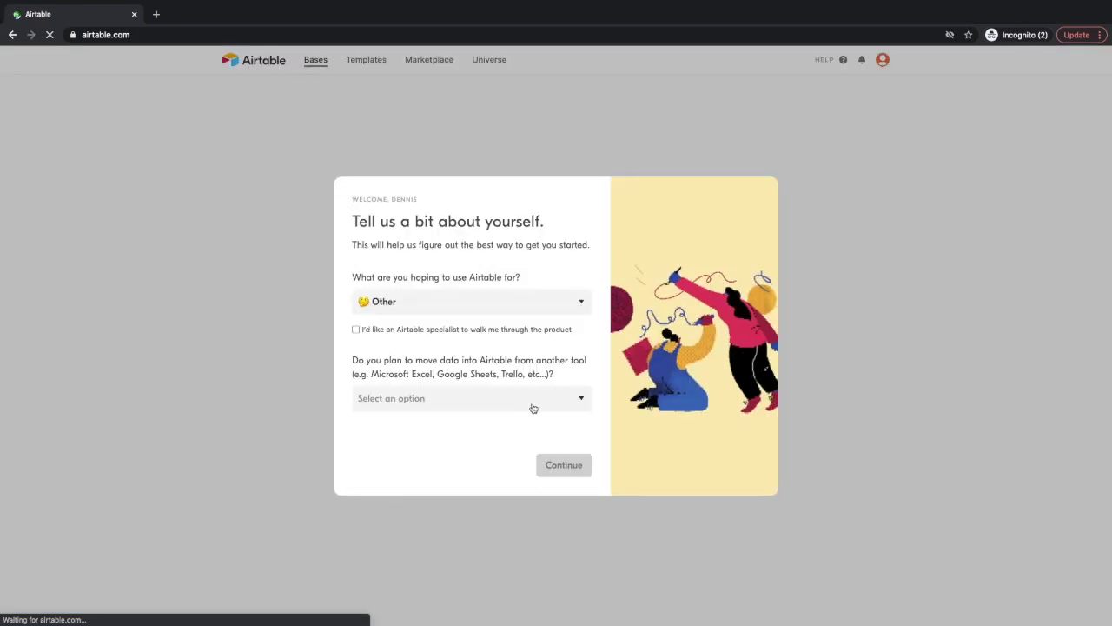
pyautogui.click(581, 400)
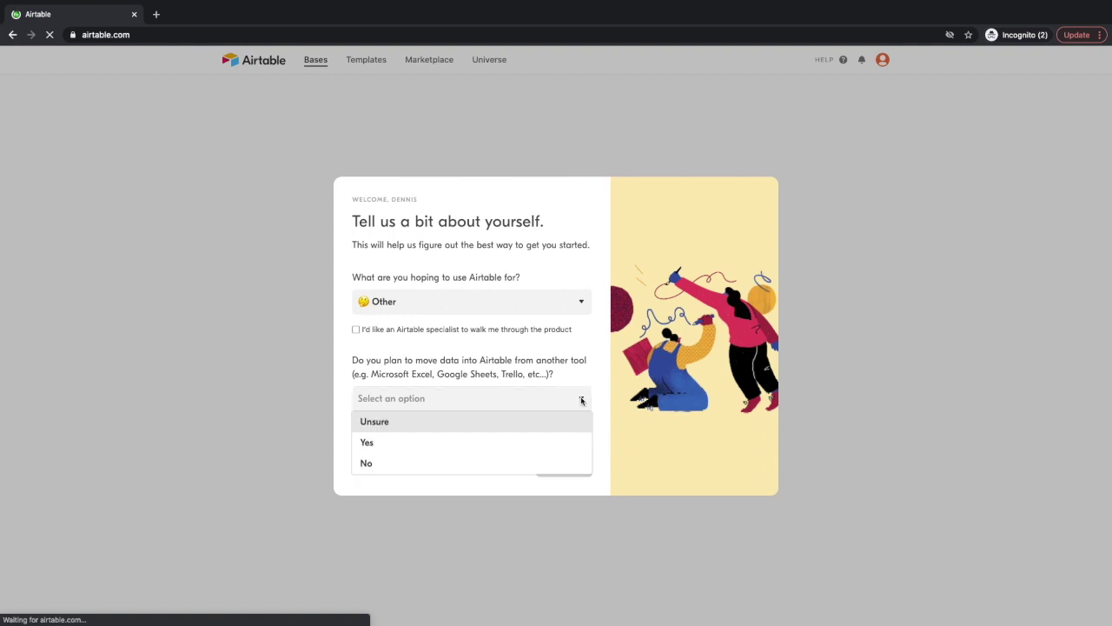
pyautogui.click(512, 463)
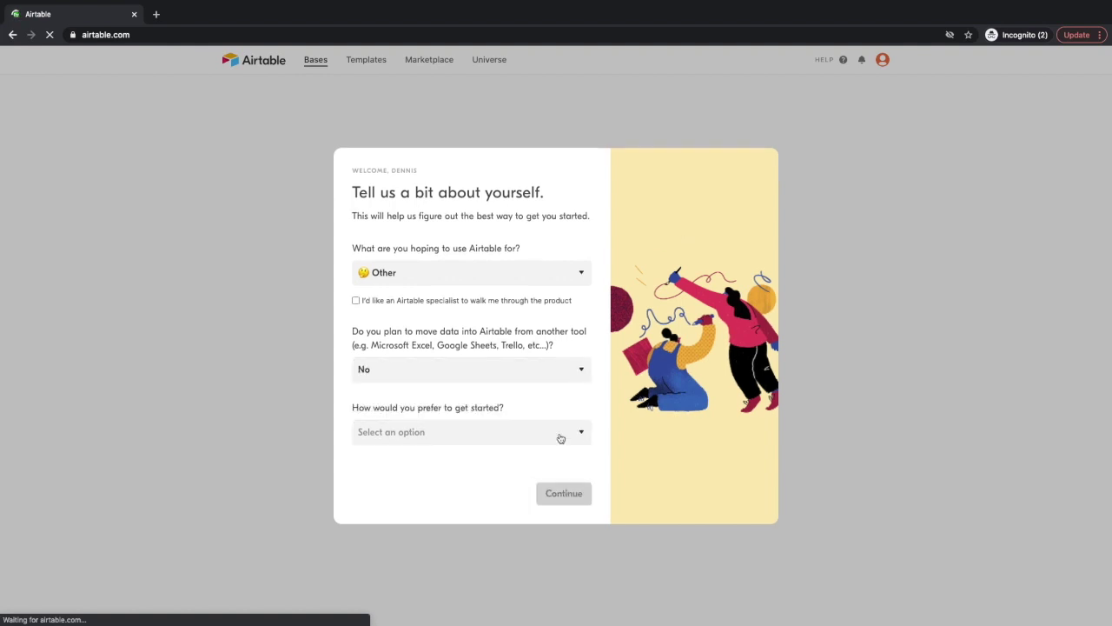
# Name the new workspace My Workspace and create it.
pyautogui.click(578, 495)
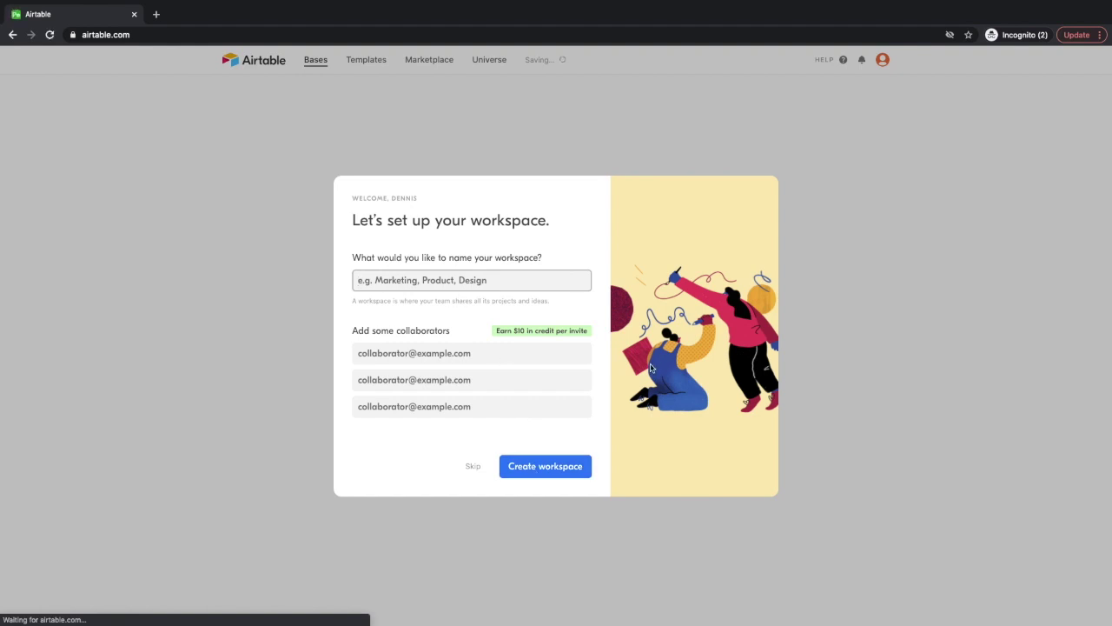
pyautogui.write('My Workspace')
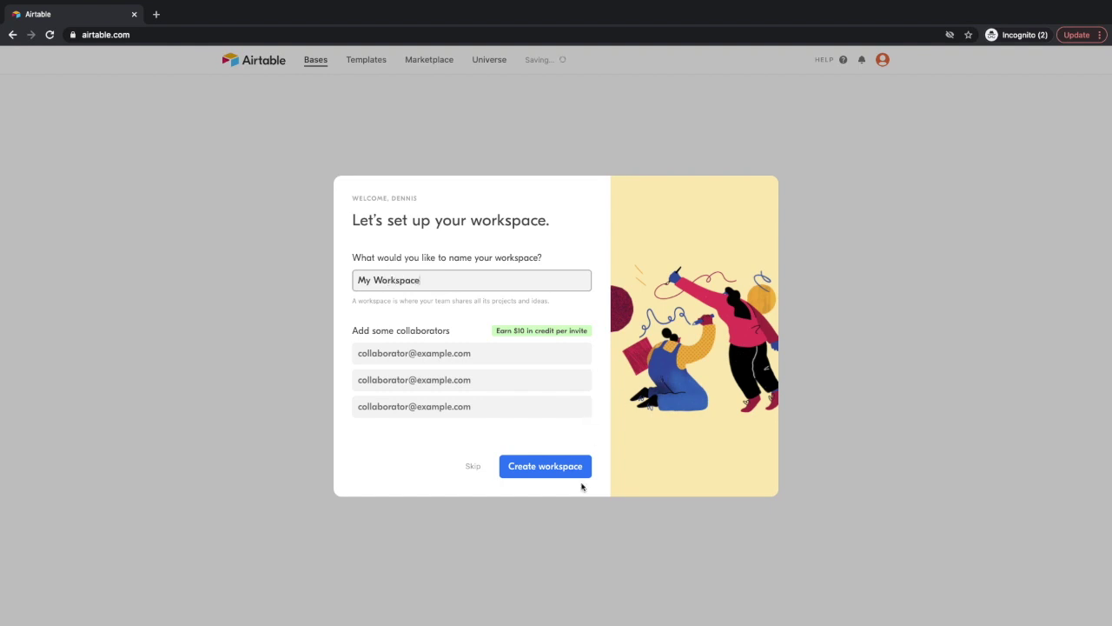
pyautogui.click(580, 471)
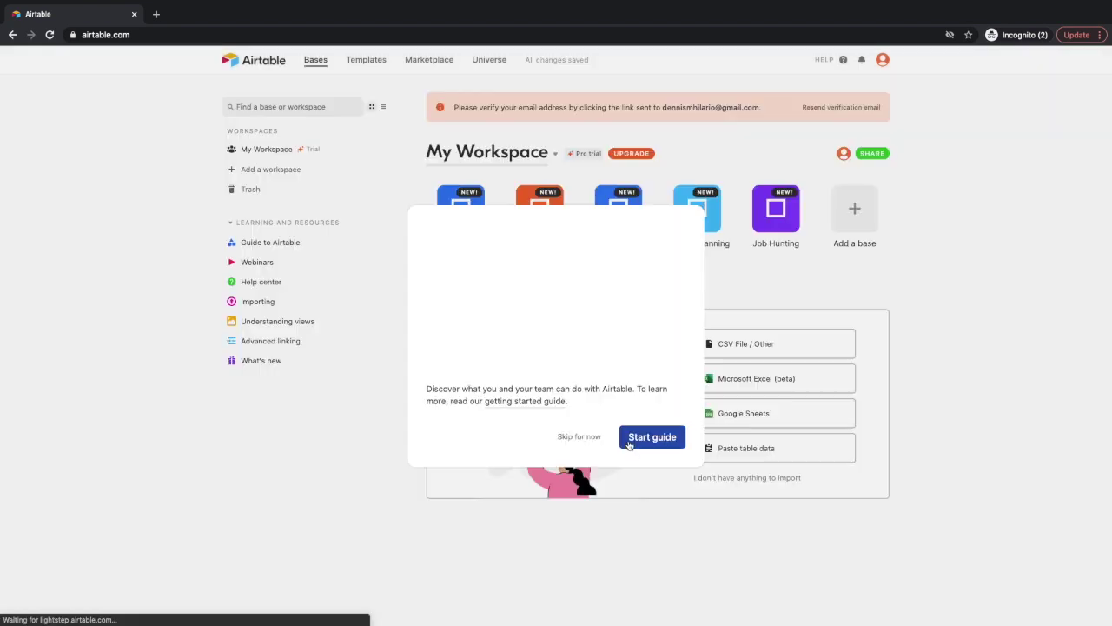
# Skip the getting-started guide, preview the Project tracker base, then go back to the workspace home.
pyautogui.click(577, 437)
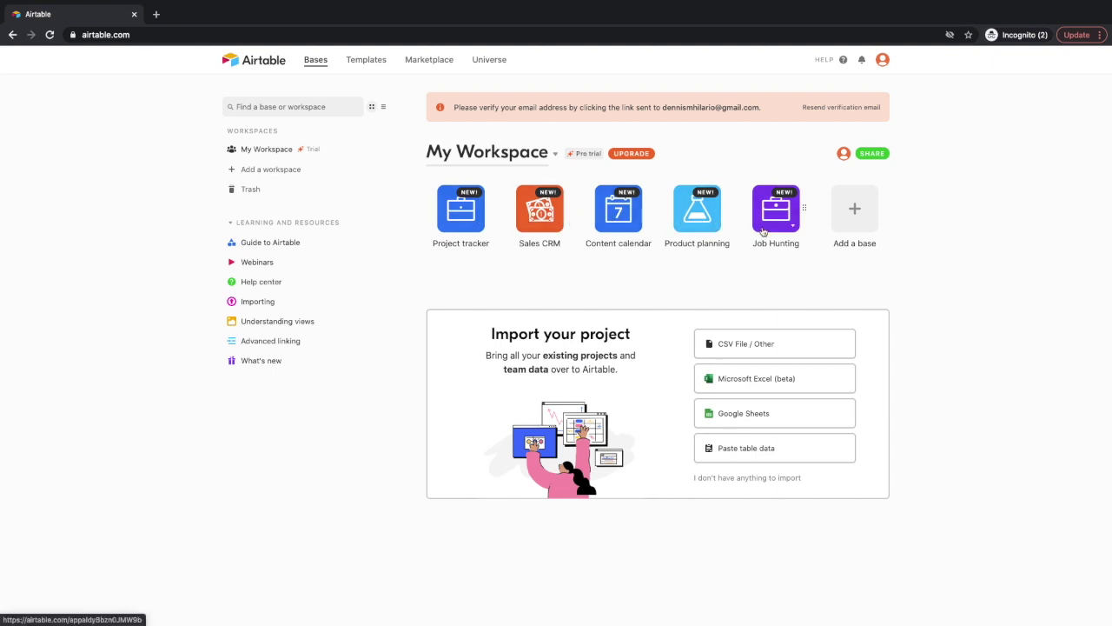
pyautogui.click(473, 213)
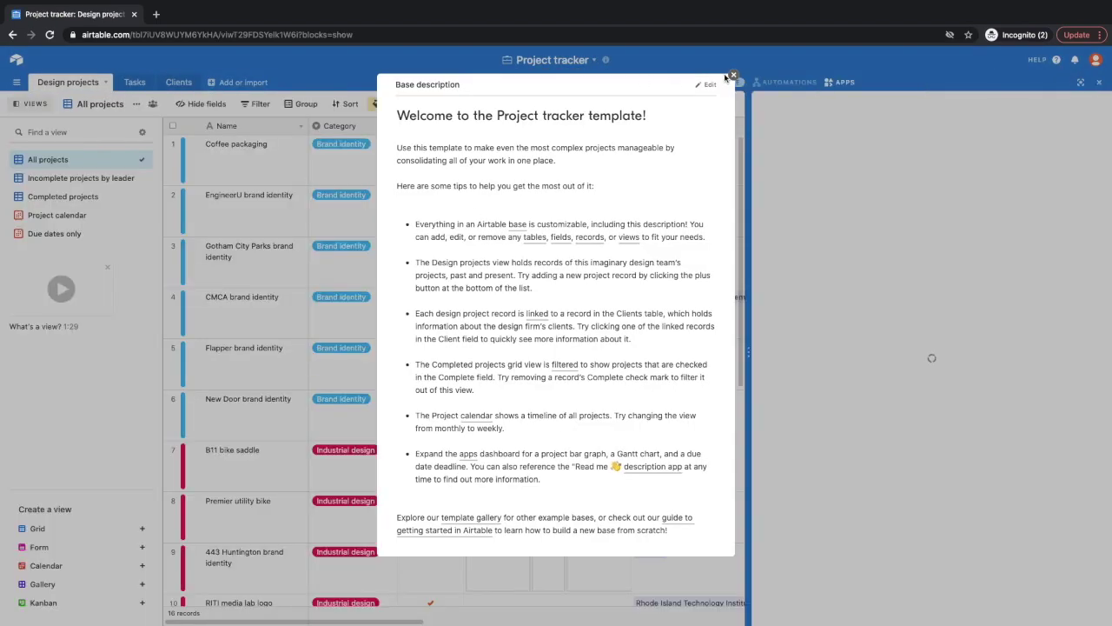
pyautogui.click(735, 76)
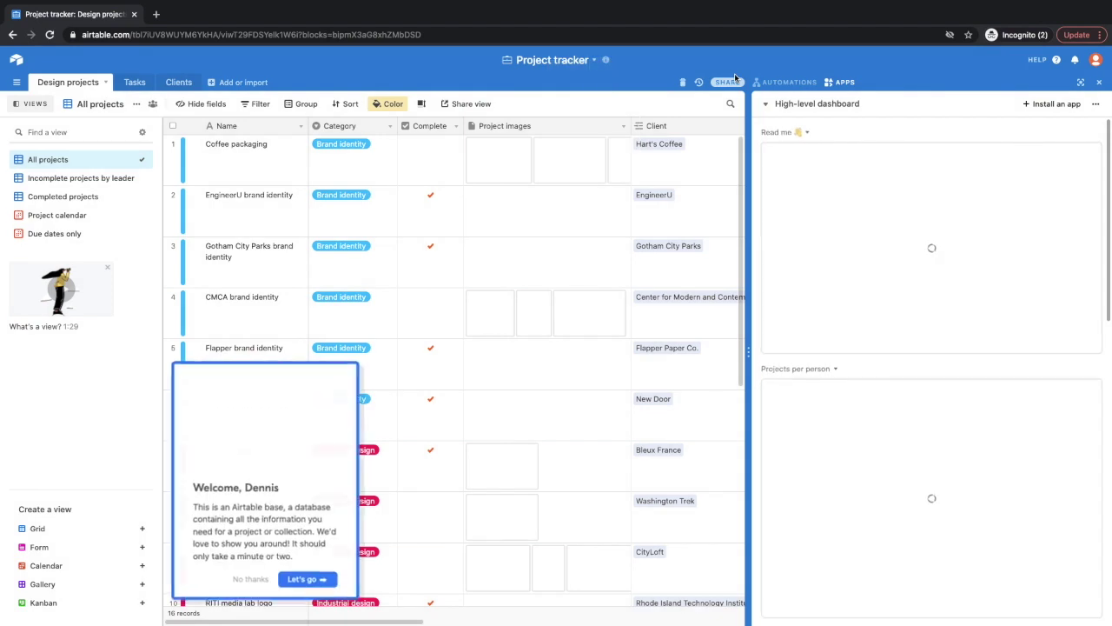
pyautogui.click(12, 36)
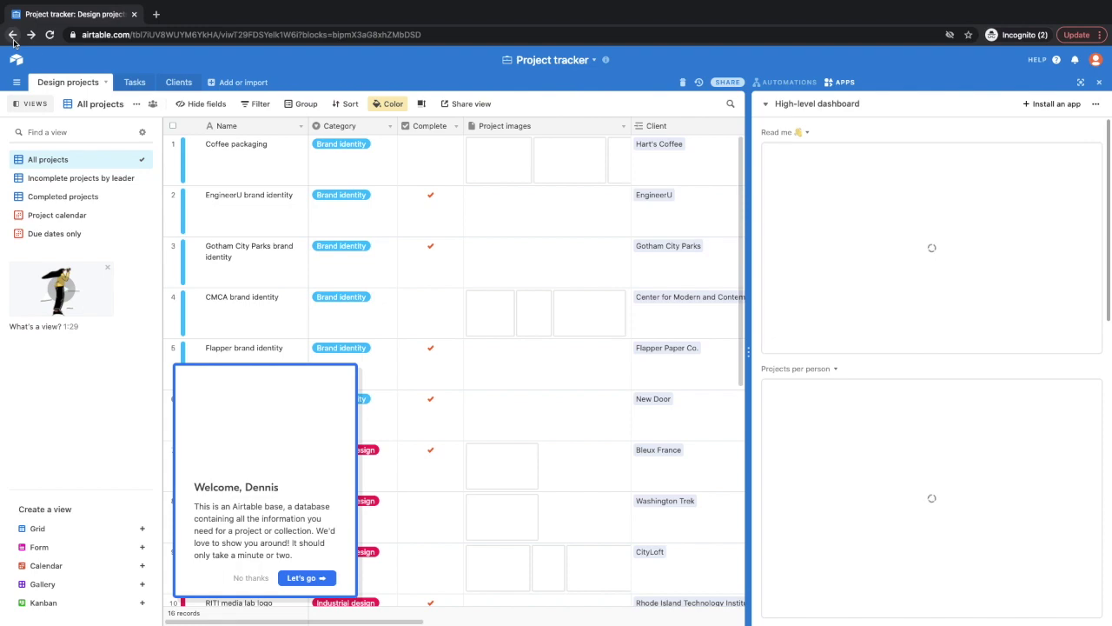
# In a new tab, load dennismhilario.com/airtable and request the Expense Tracker template with the user's e-mail.
pyautogui.click(155, 14)
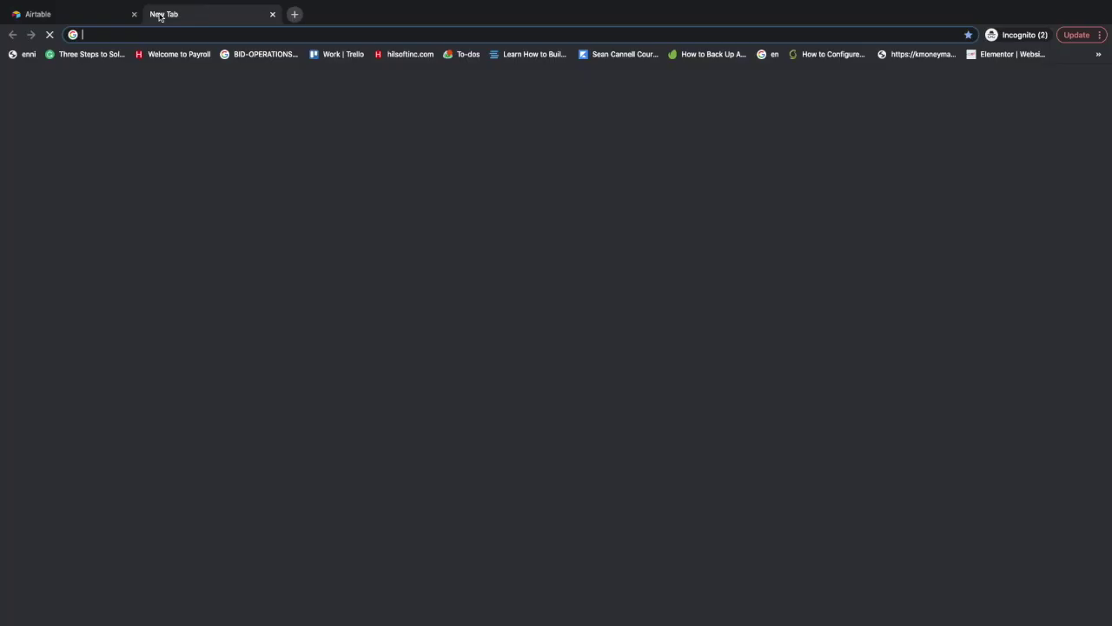
pyautogui.write('dennismhilario.')
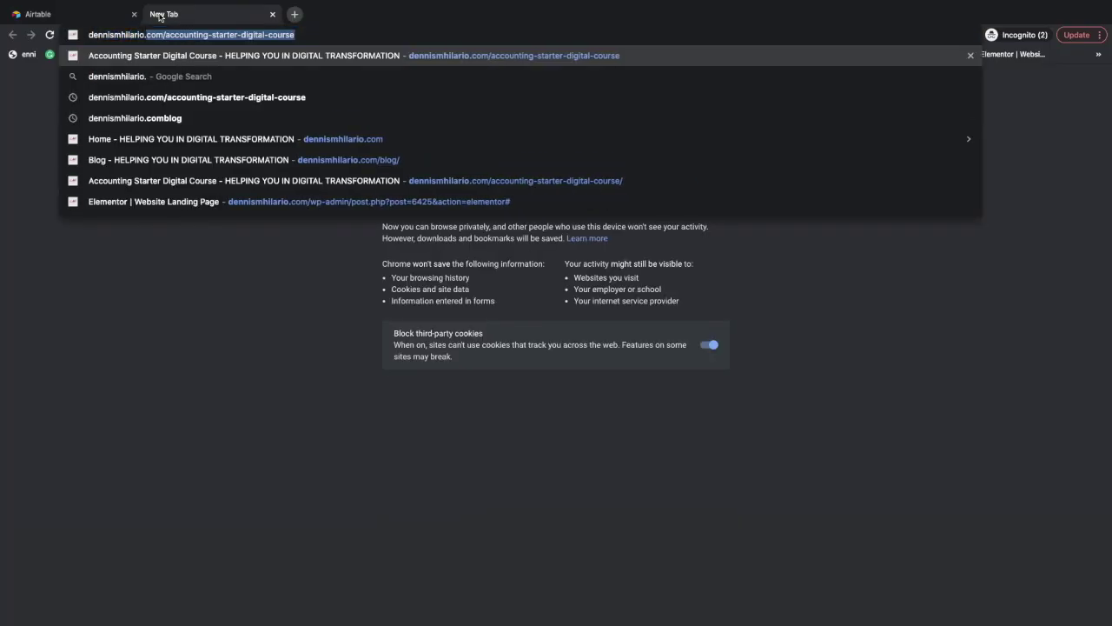
pyautogui.write('com/airtable')
pyautogui.press('Return')
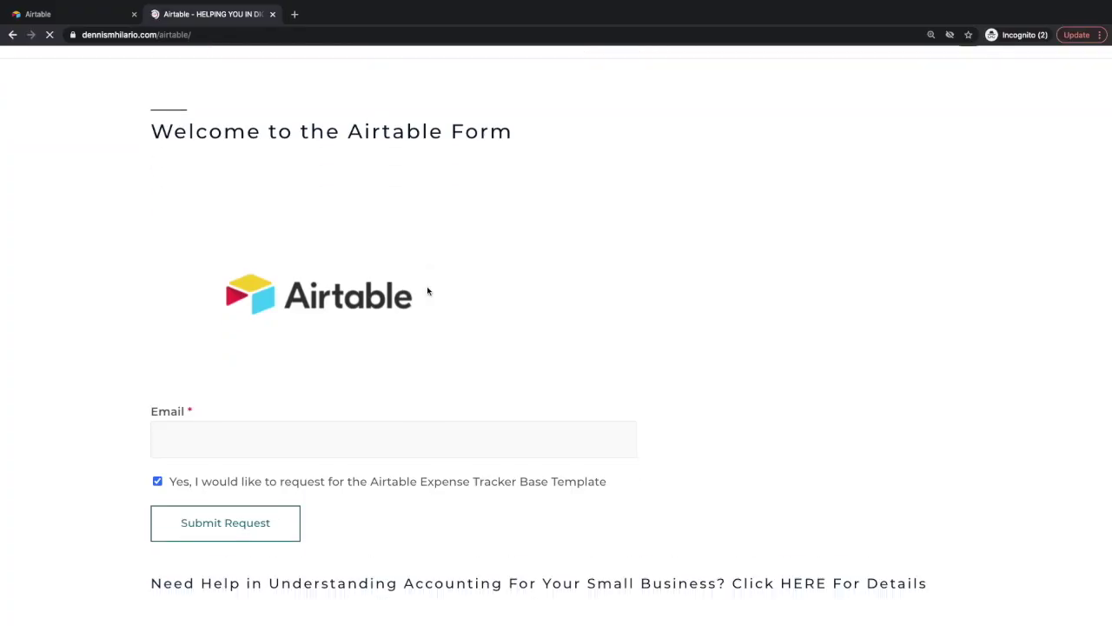
pyautogui.scroll(-1, 390, 332)
pyautogui.click(381, 348)
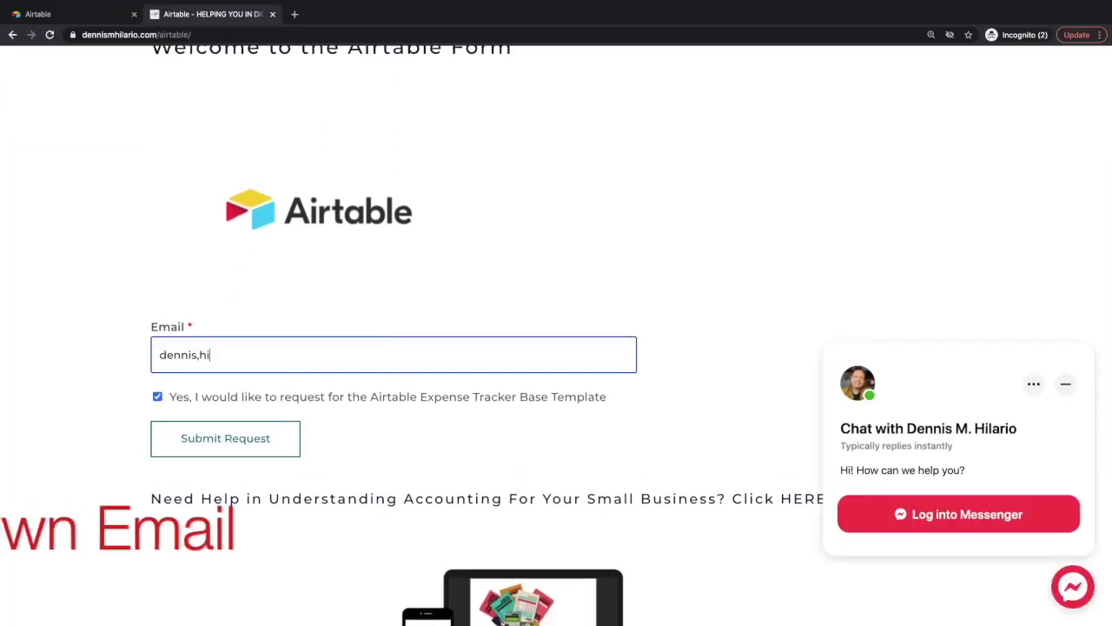
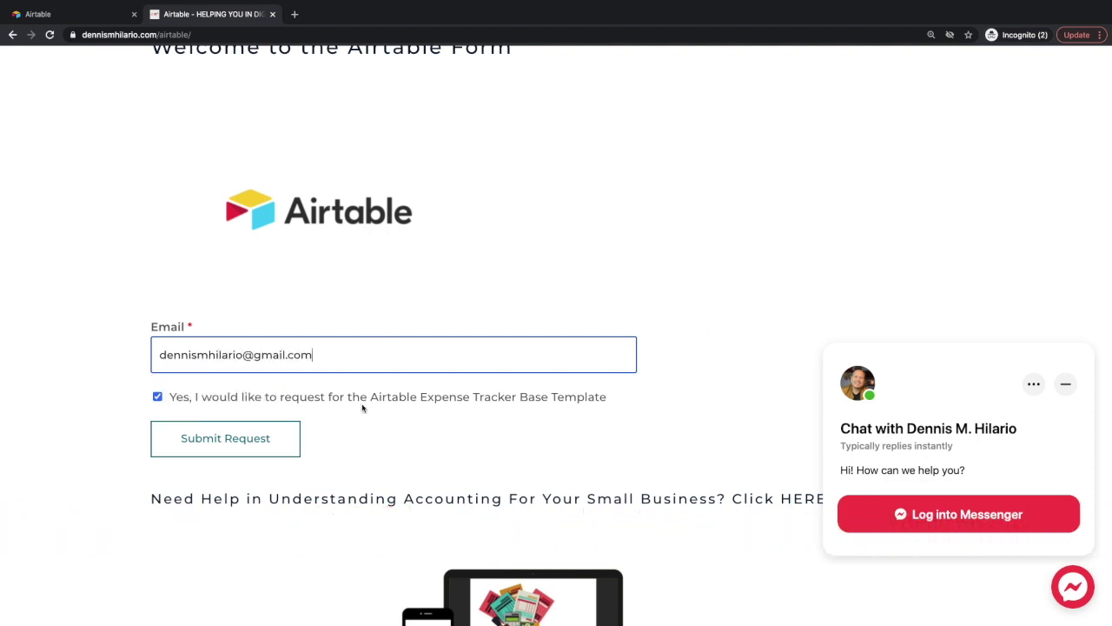
pyautogui.click(234, 438)
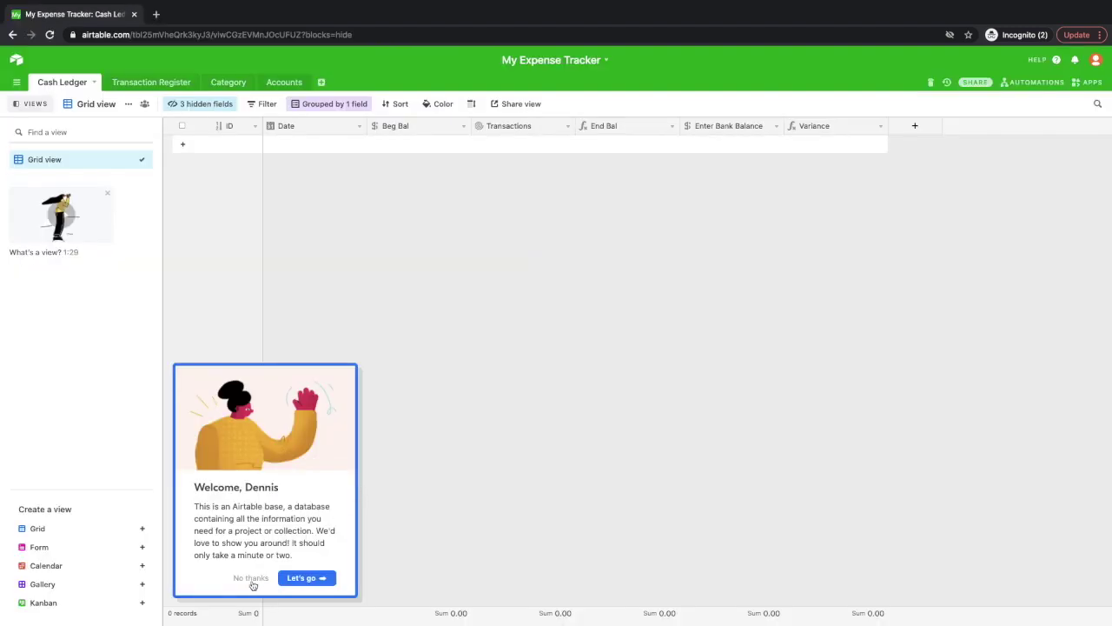
# Duplicate the My Expense Tracker base into My Workspace with Duplicate records turned off.
pyautogui.click(295, 579)
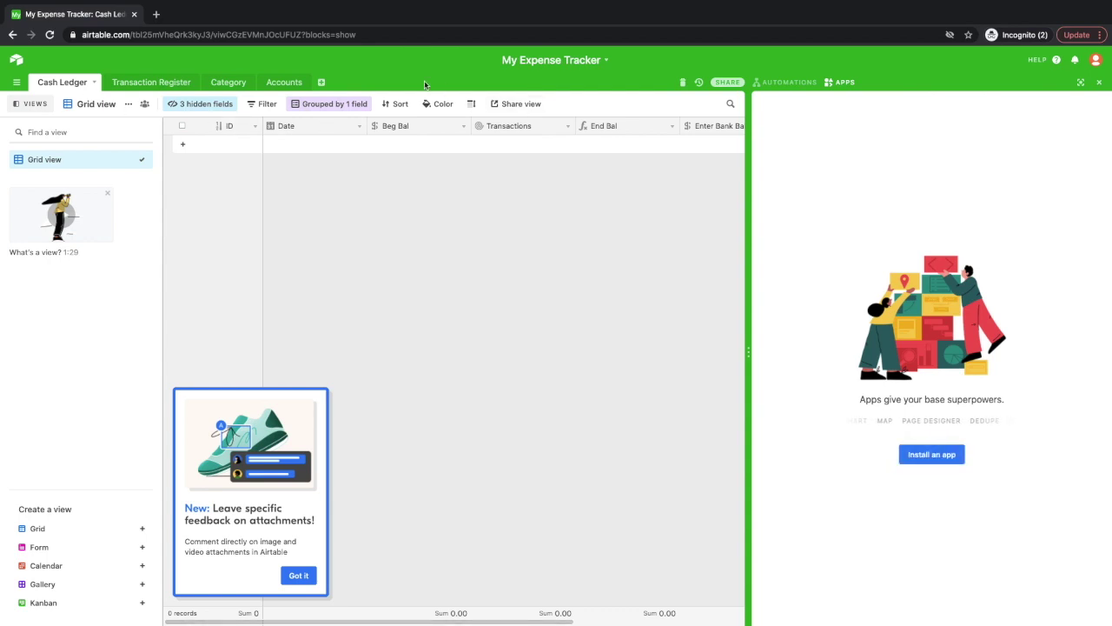
pyautogui.click(15, 59)
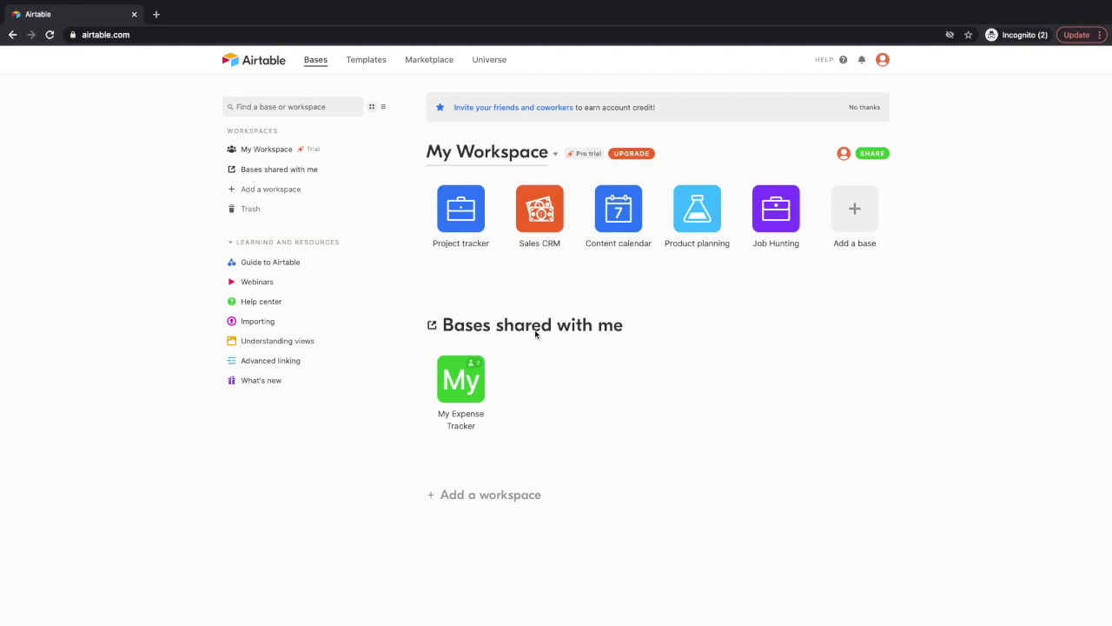
pyautogui.click(479, 397)
pyautogui.click(459, 560)
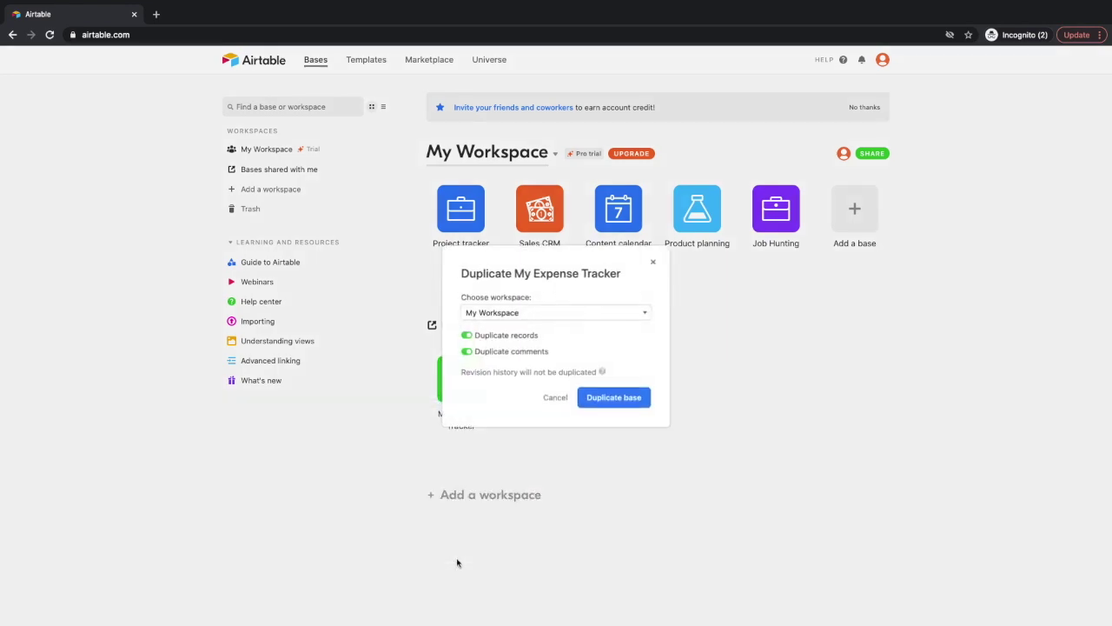
pyautogui.click(469, 335)
pyautogui.click(606, 396)
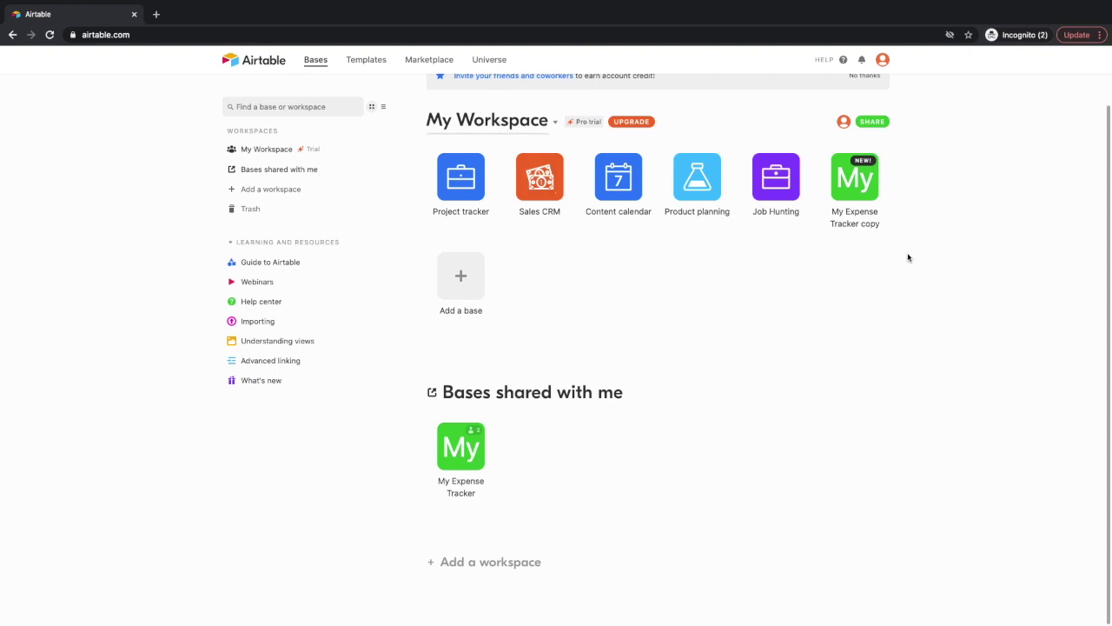
pyautogui.click(875, 198)
# Rename the copied base to 'My Expense Tracker', open it and dismiss the attachment announcement.
pyautogui.click(674, 266)
pyautogui.scroll(1, 872, 199)
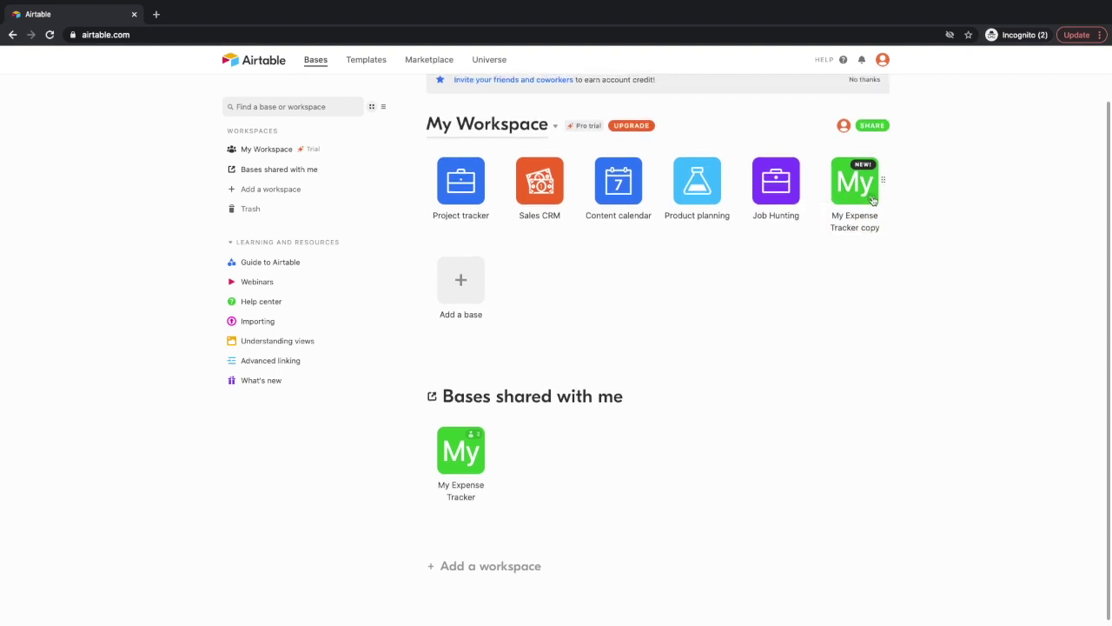
pyautogui.click(873, 199)
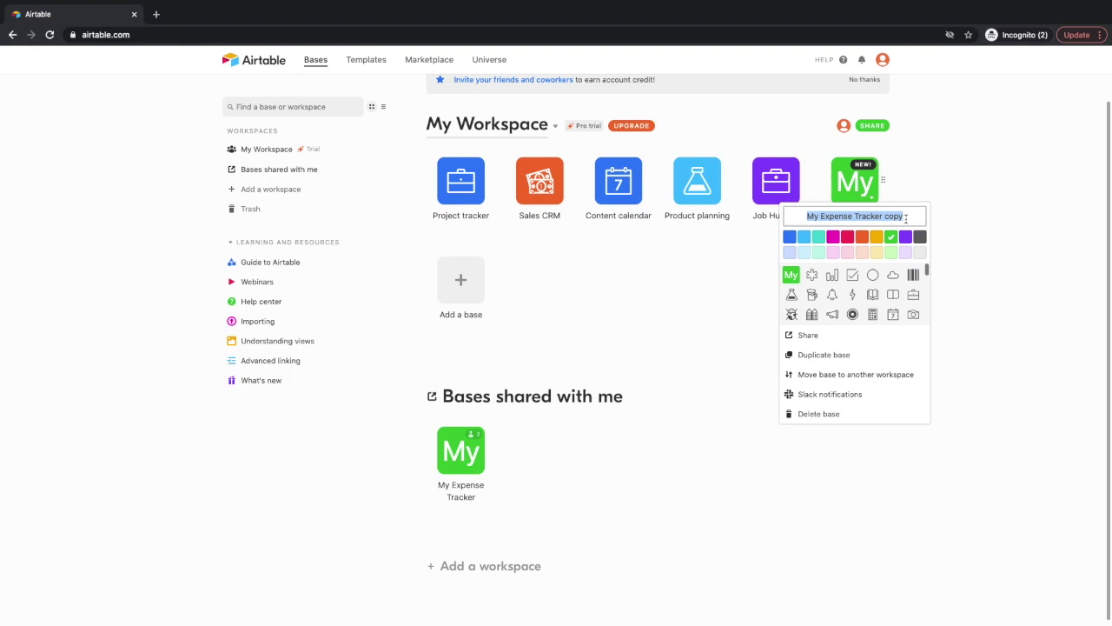
pyautogui.moveTo(905, 219); pyautogui.dragTo(803, 215)
pyautogui.click(810, 217)
pyautogui.tripleClick(810, 217)
pyautogui.write('My')
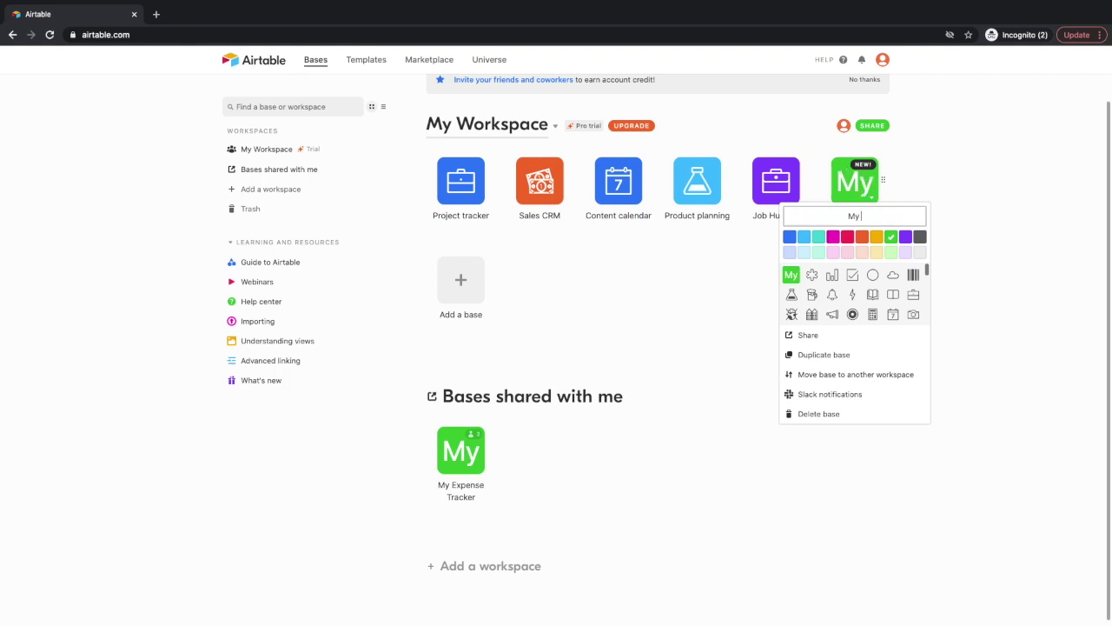
pyautogui.write(' Expense Tracker')
pyautogui.press('Return')
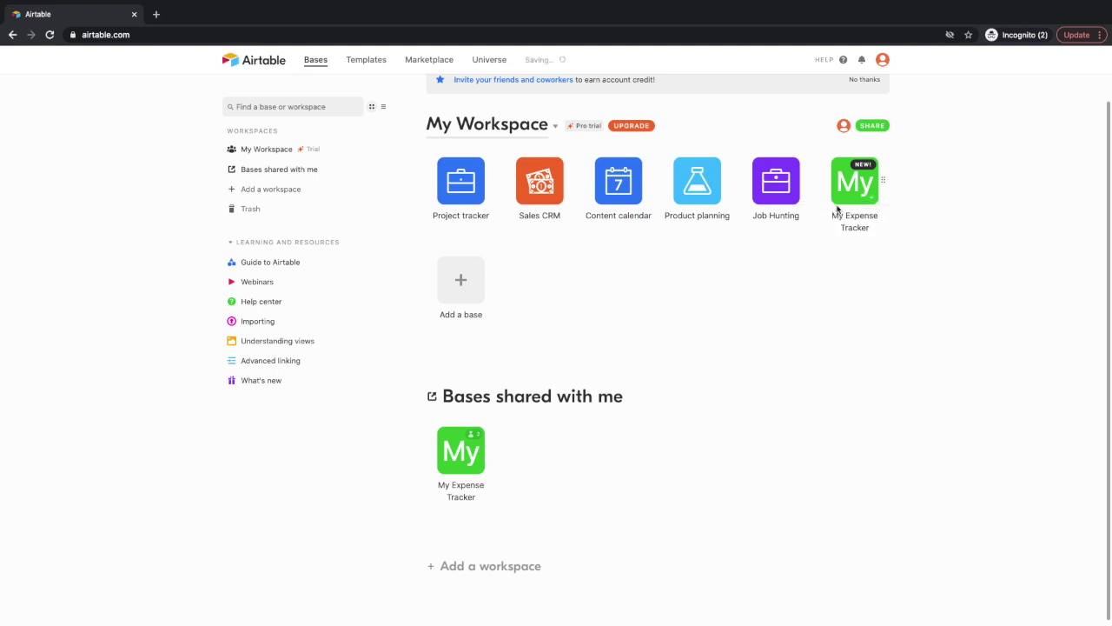
pyautogui.click(856, 212)
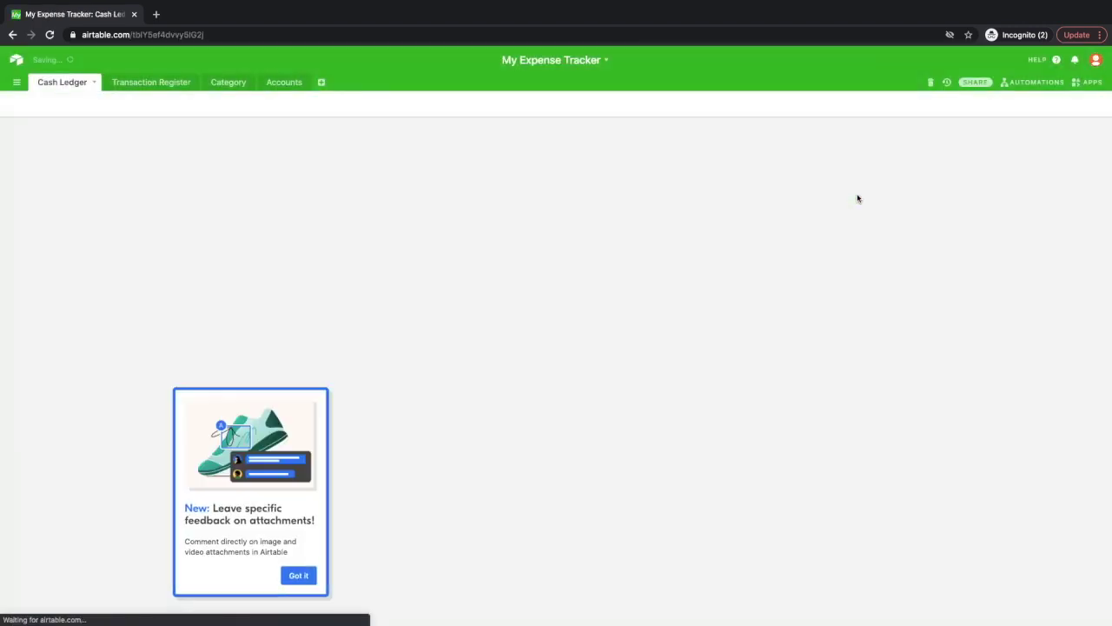
pyautogui.click(299, 583)
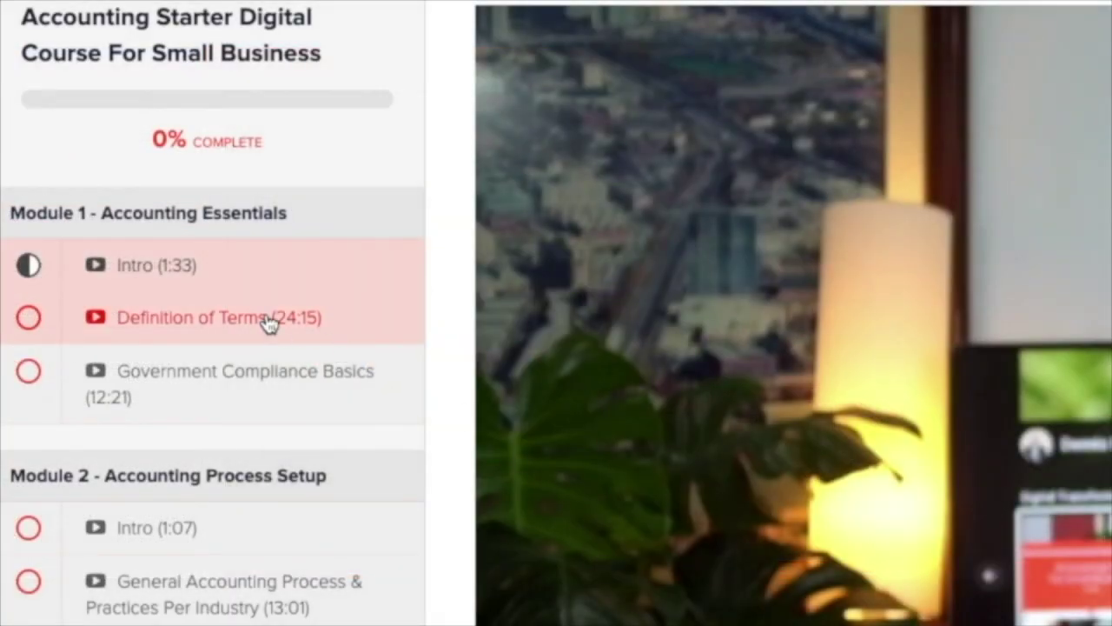
# Open the Definition of Terms lecture from the Accounting Starter course sidebar.
pyautogui.click(266, 320)
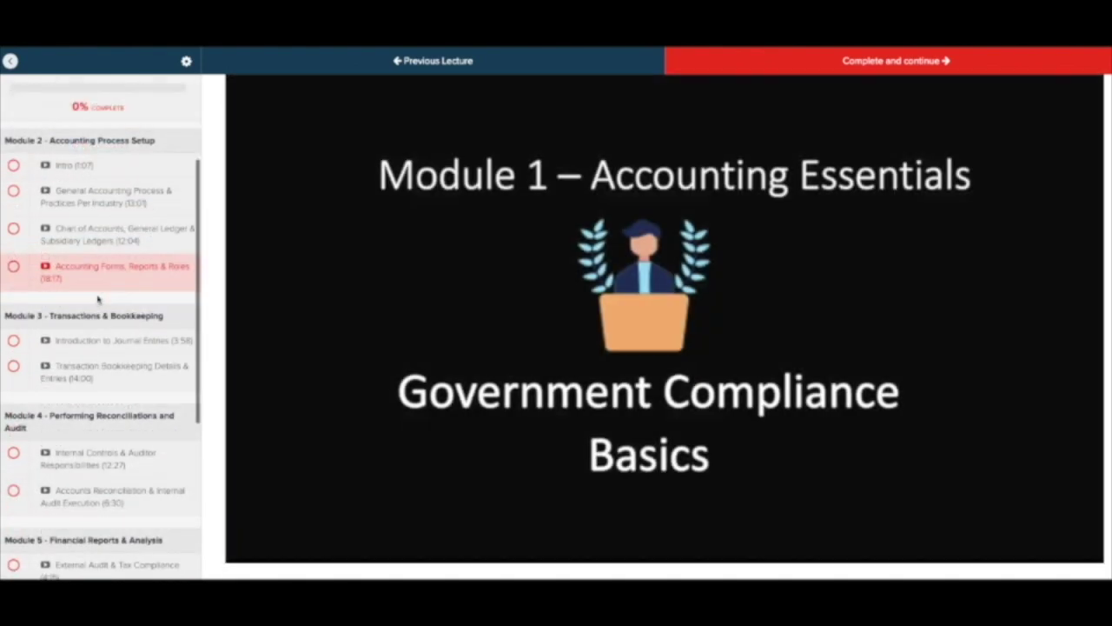
pyautogui.scroll(-2, 98, 298)
pyautogui.scroll(3, 96, 299)
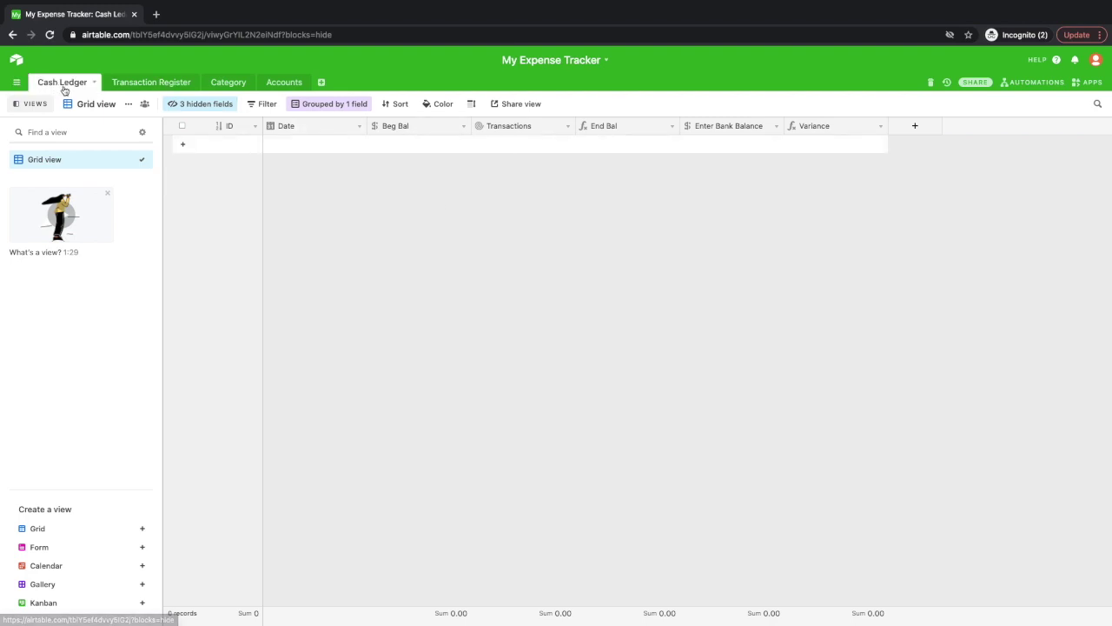
# Browse the Transaction Register, Category and Accounts tables, then add a blank account record.
pyautogui.click(168, 87)
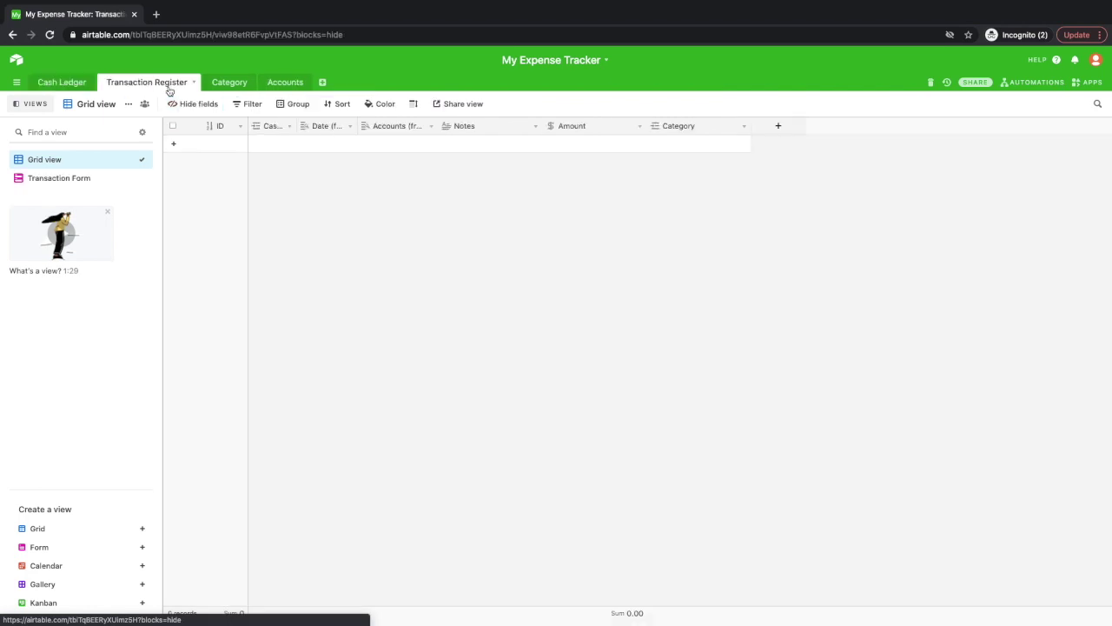
pyautogui.click(237, 82)
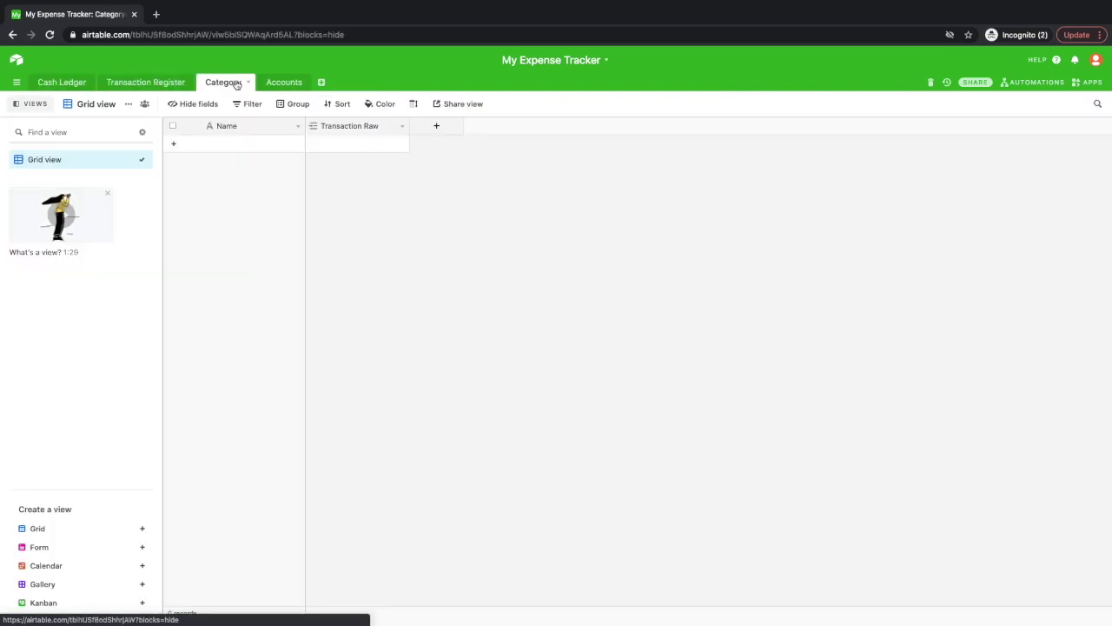
pyautogui.click(294, 85)
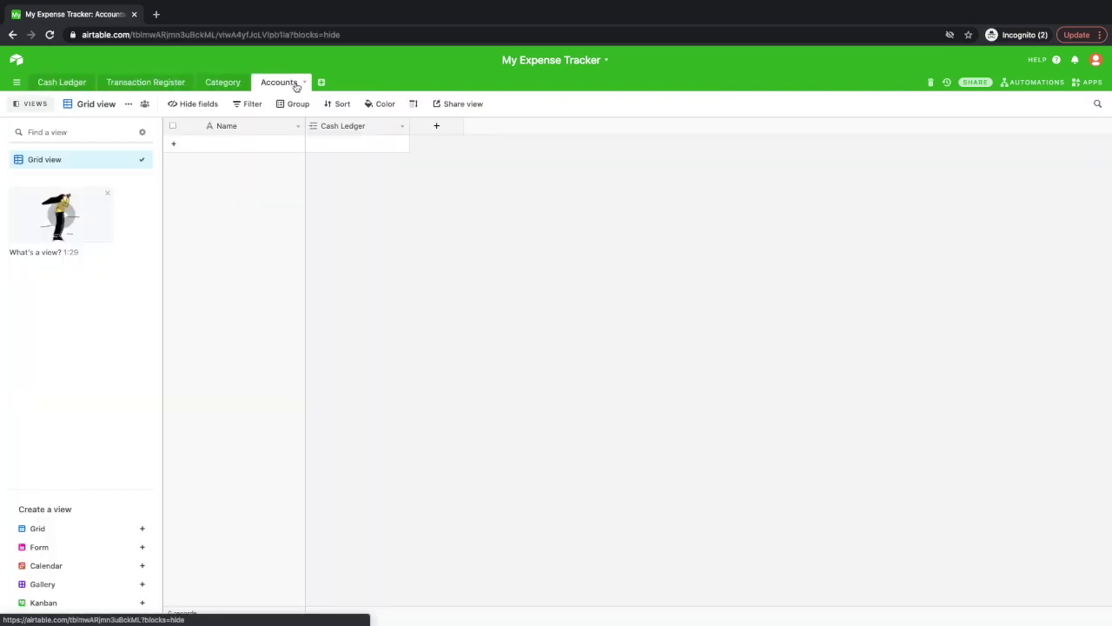
pyautogui.click(267, 144)
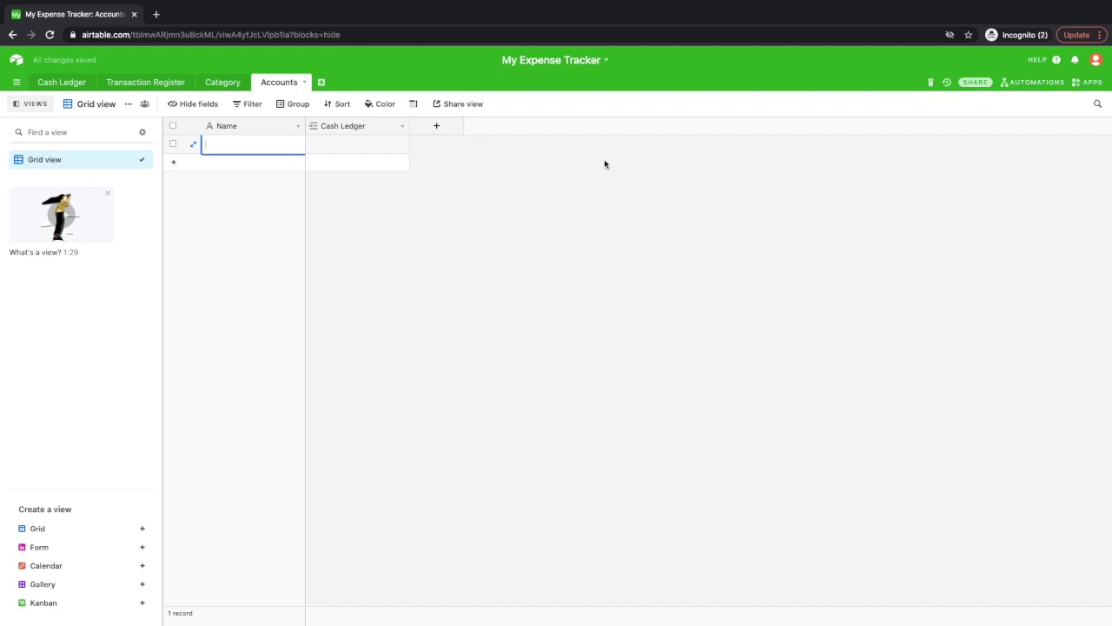
# Enter GCash and BDO as the two account names, then switch to the Category table.
pyautogui.write('GCash')
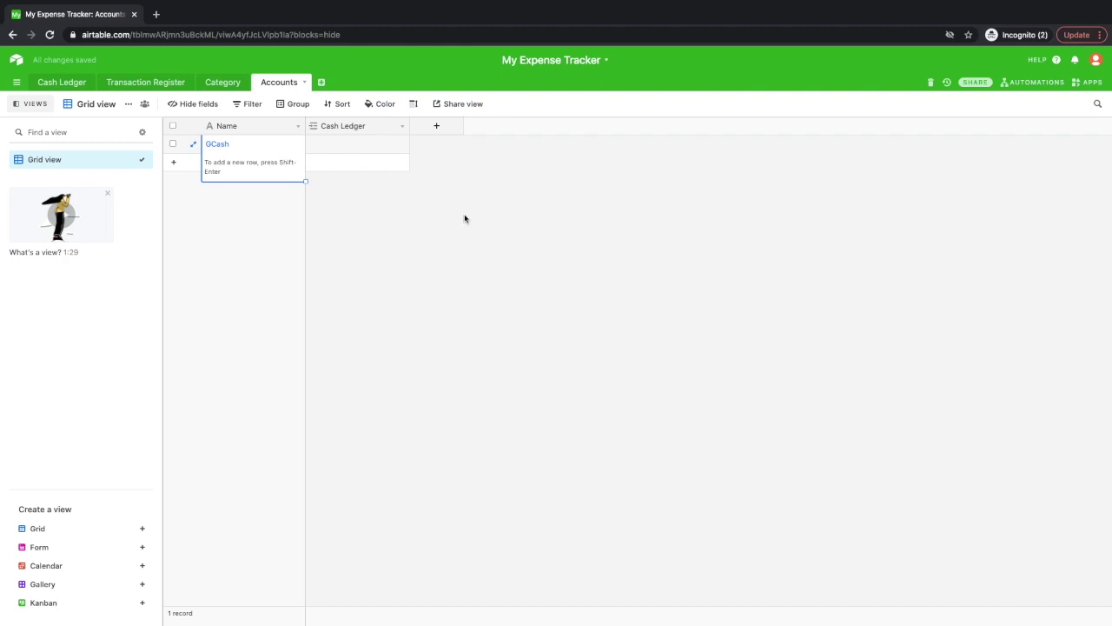
pyautogui.click(464, 216)
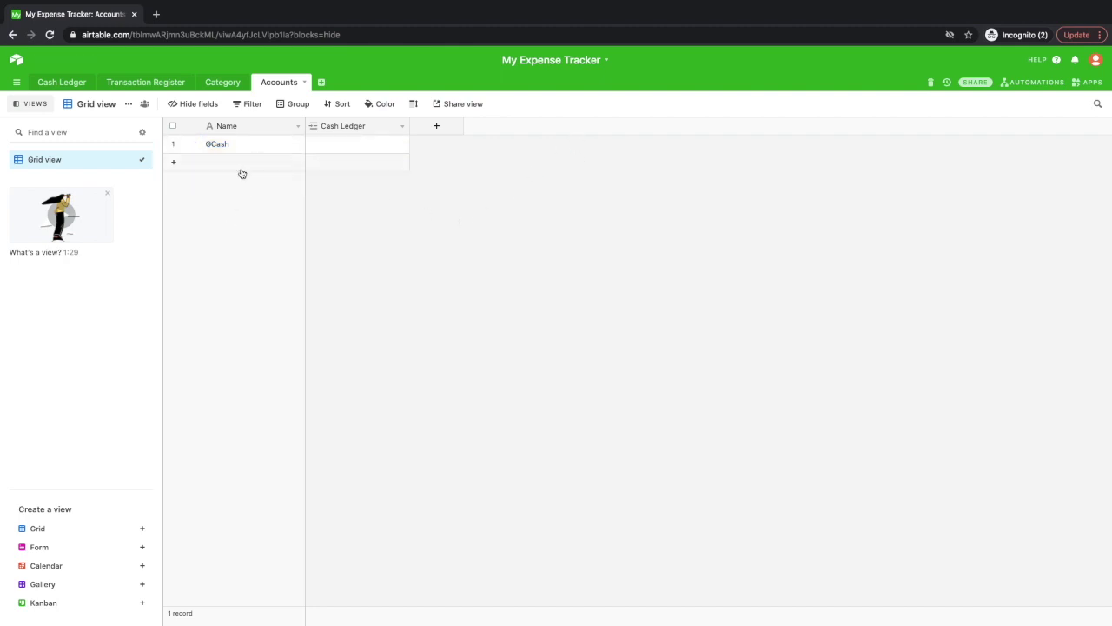
pyautogui.click(241, 164)
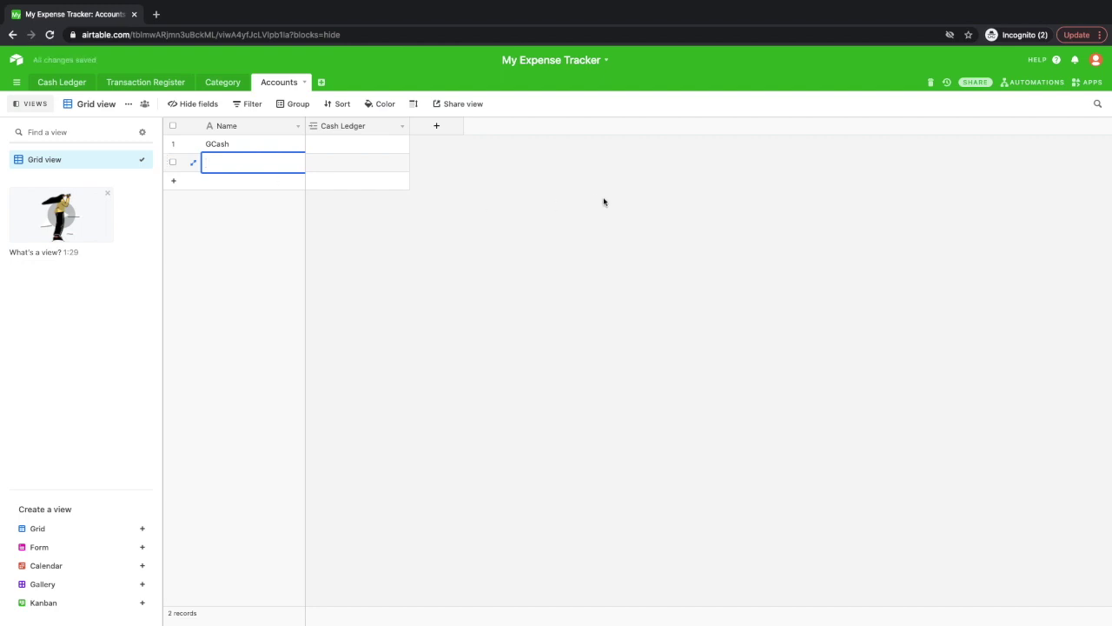
pyautogui.write('BDO')
pyautogui.click(622, 249)
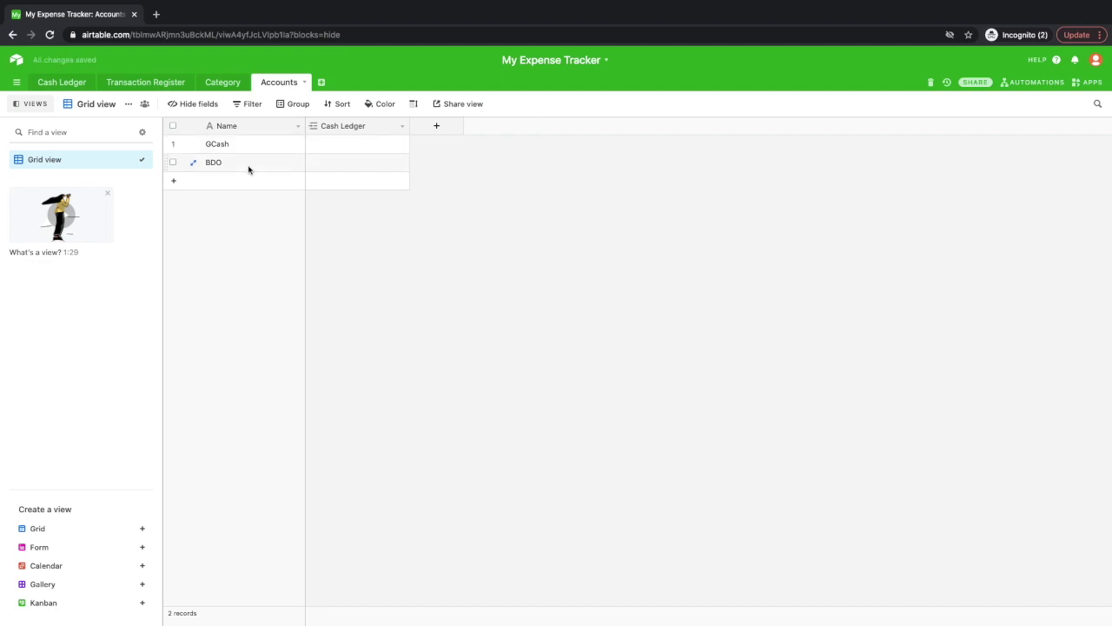
pyautogui.click(218, 84)
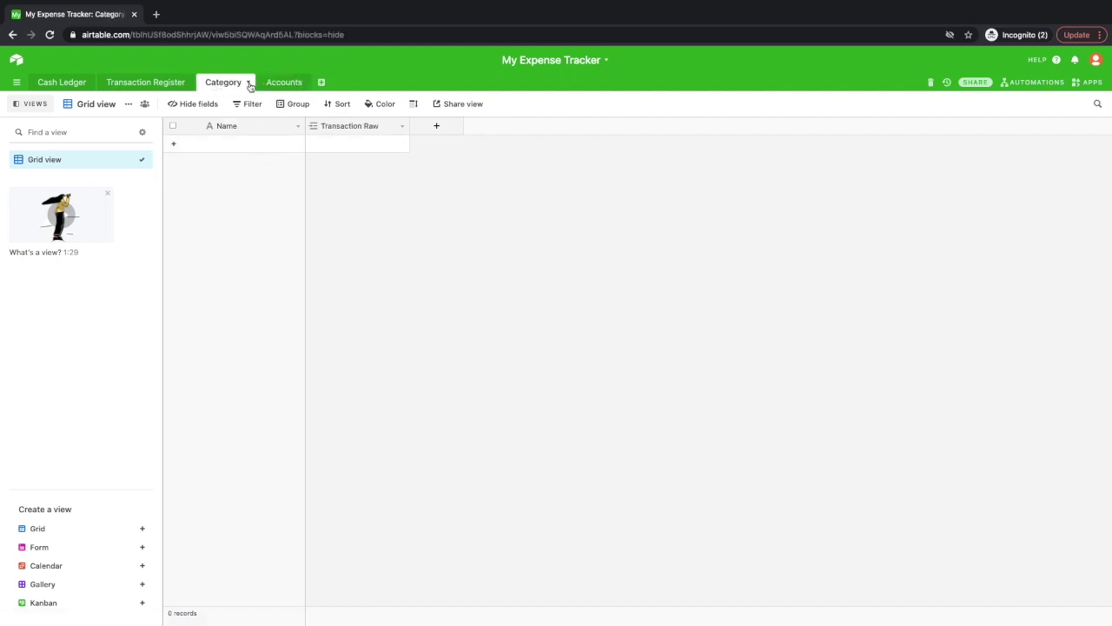
# Add Rent, Groceries and Salaries as the first three category records.
pyautogui.click(256, 144)
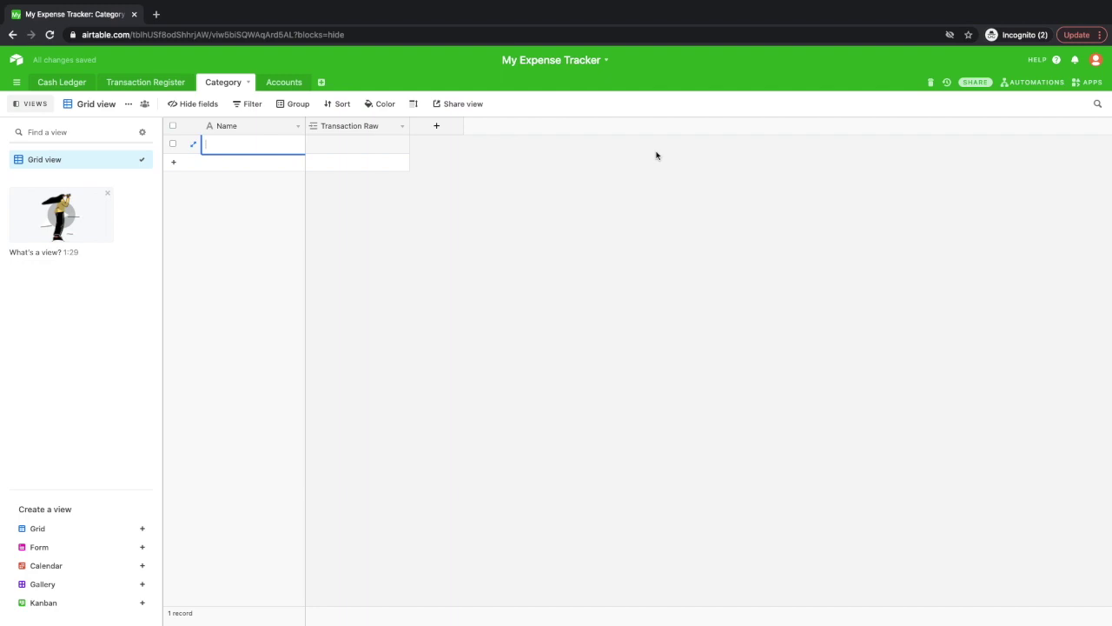
pyautogui.write('Rent')
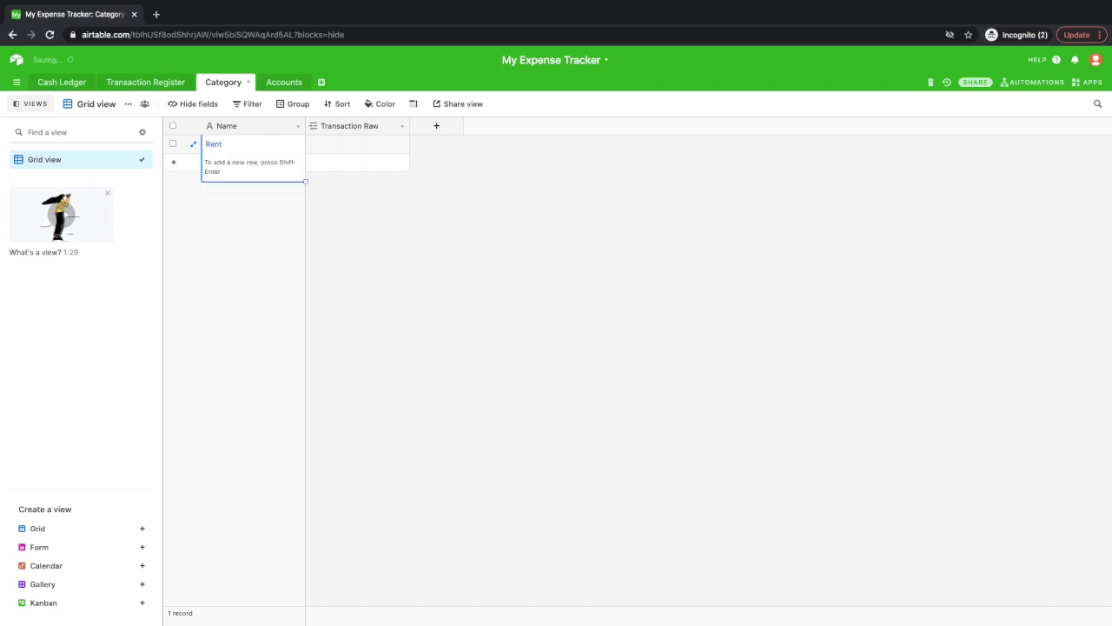
pyautogui.click(501, 212)
pyautogui.click(286, 164)
pyautogui.write('G')
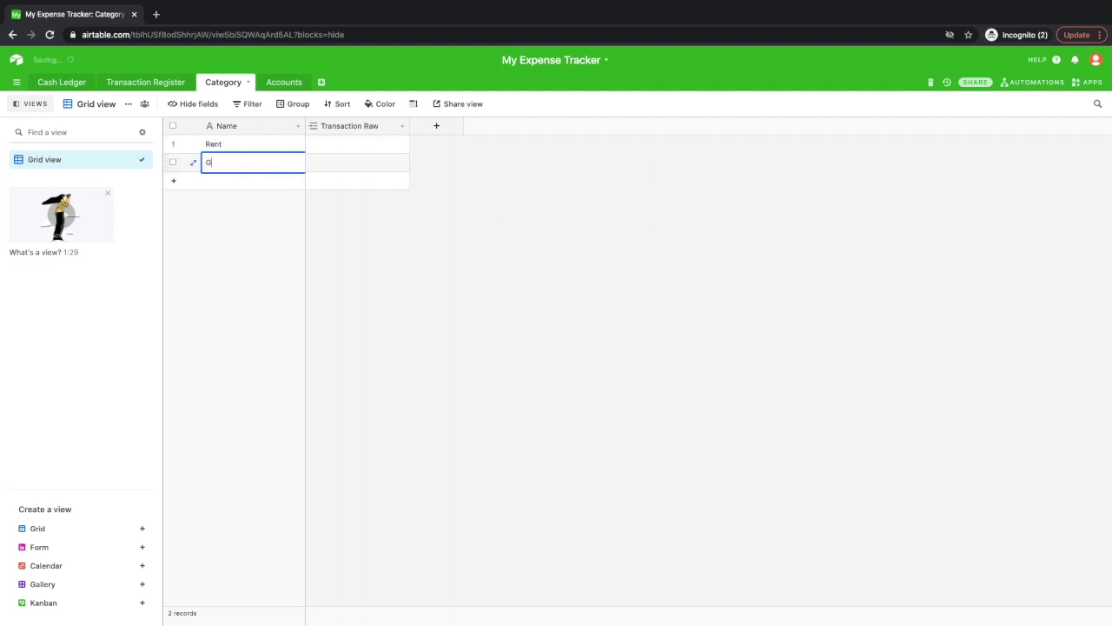
pyautogui.write('roceries')
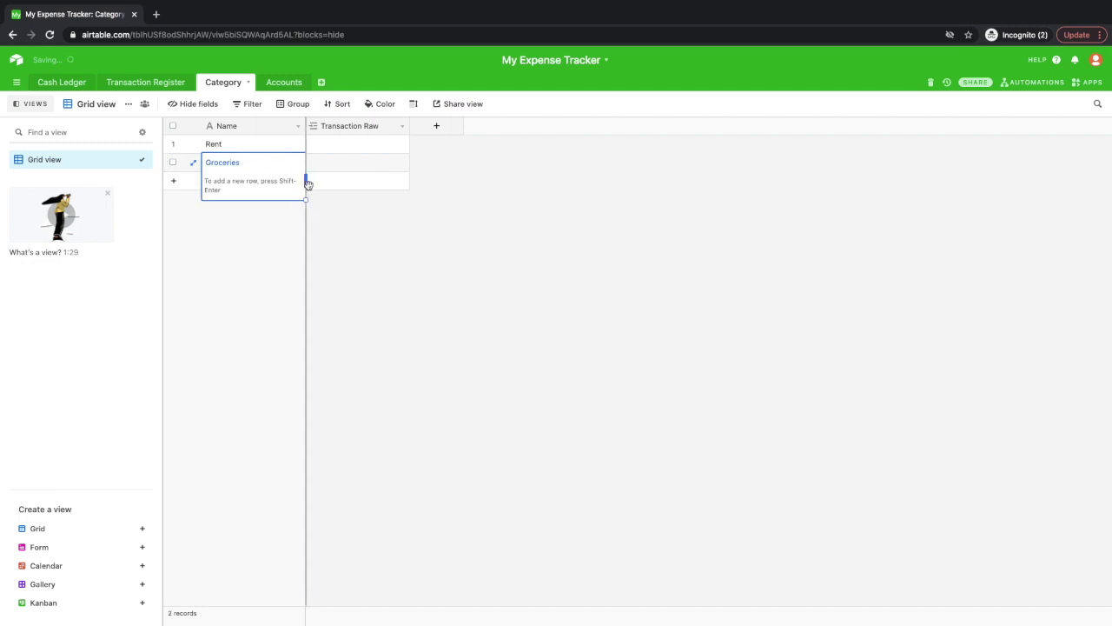
pyautogui.click(315, 206)
pyautogui.click(242, 178)
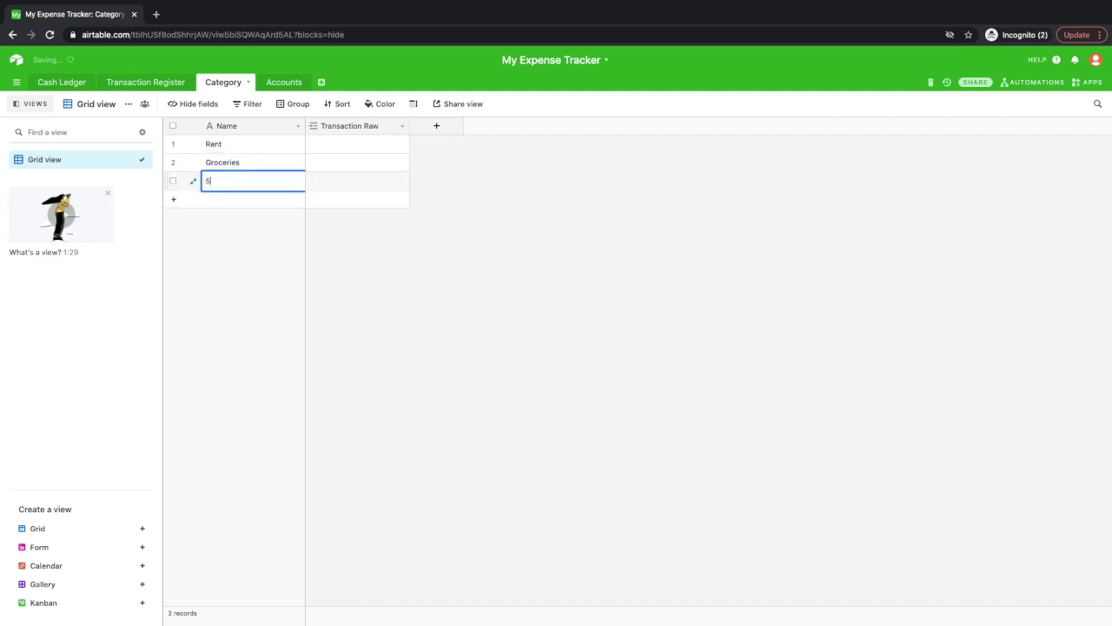
pyautogui.press('Return')
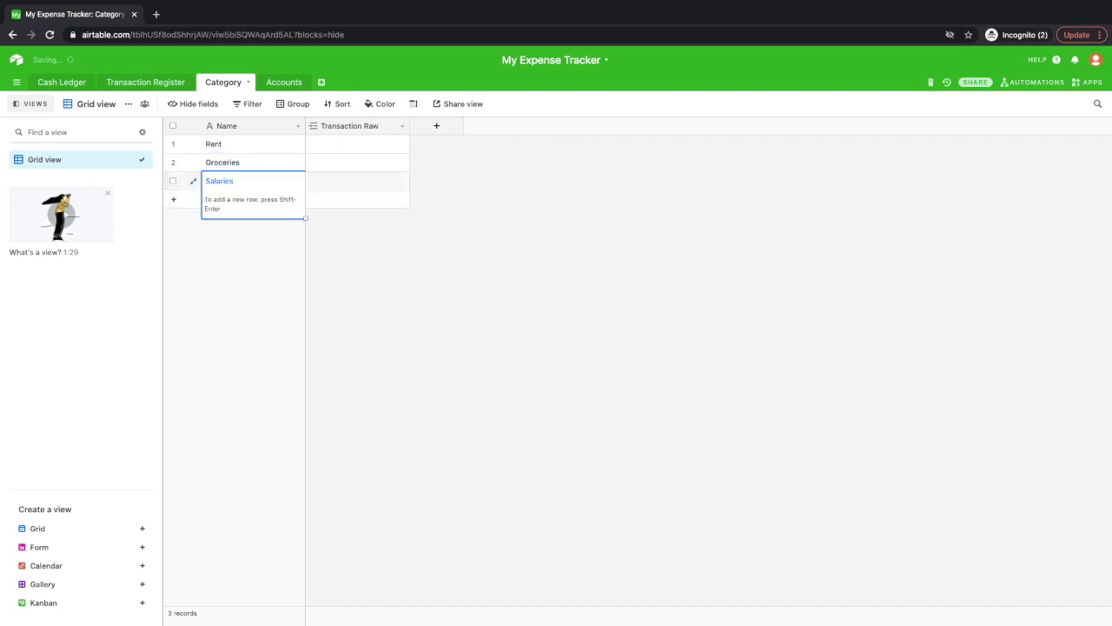
pyautogui.press('Return')
# Add Marketing Expense as the fourth category, then move to the Cash Ledger table.
pyautogui.click(261, 205)
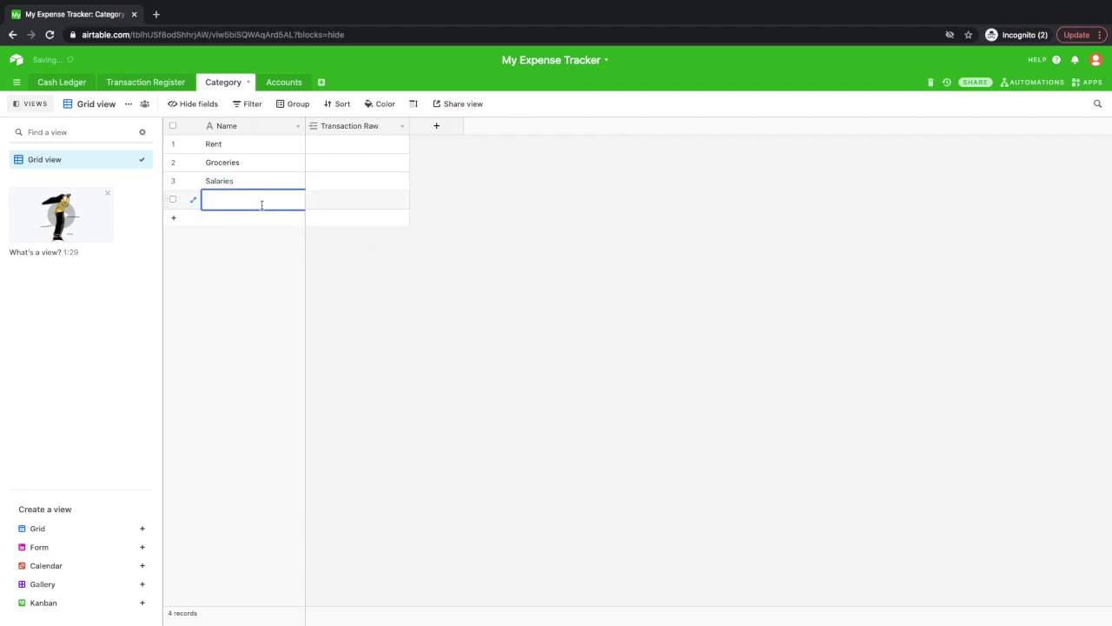
pyautogui.write('Marketing Expense')
pyautogui.press('Return')
pyautogui.click(259, 230)
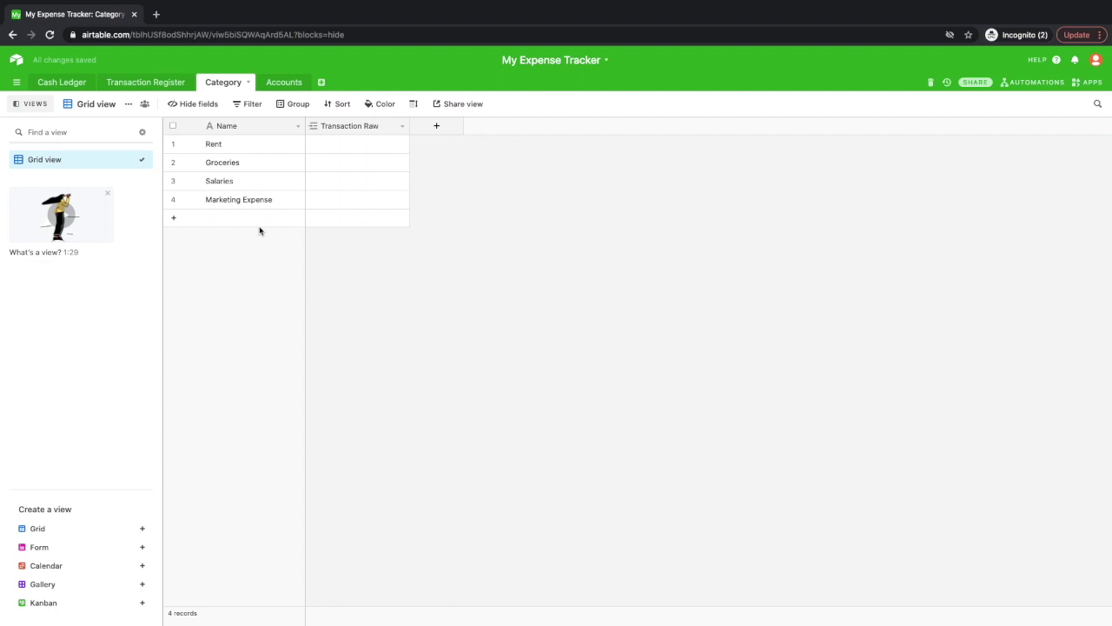
pyautogui.click(273, 83)
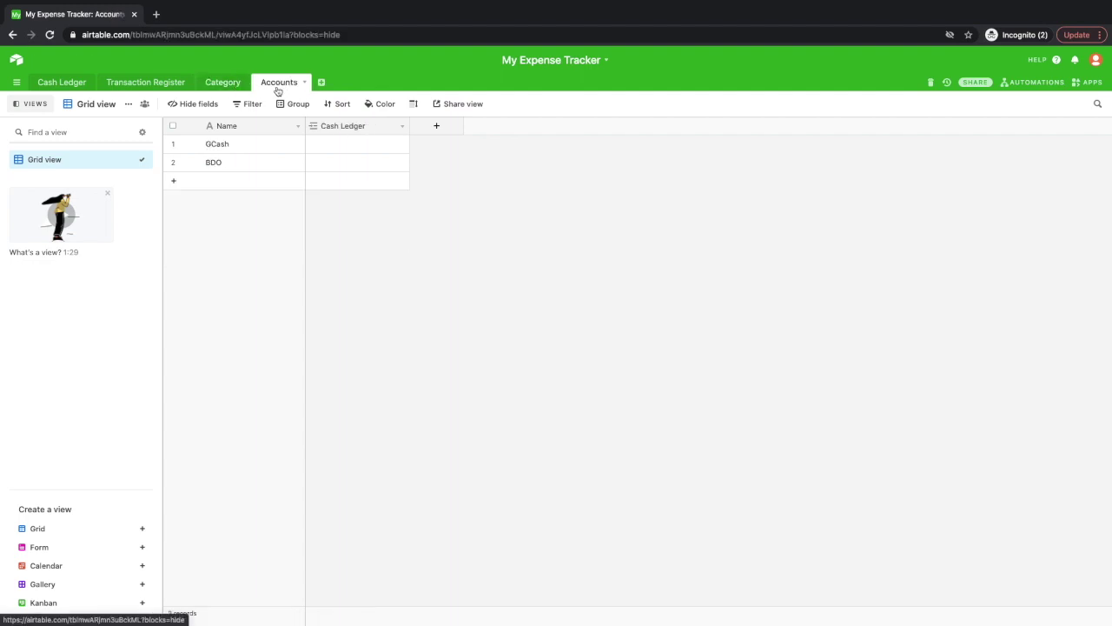
pyautogui.click(240, 87)
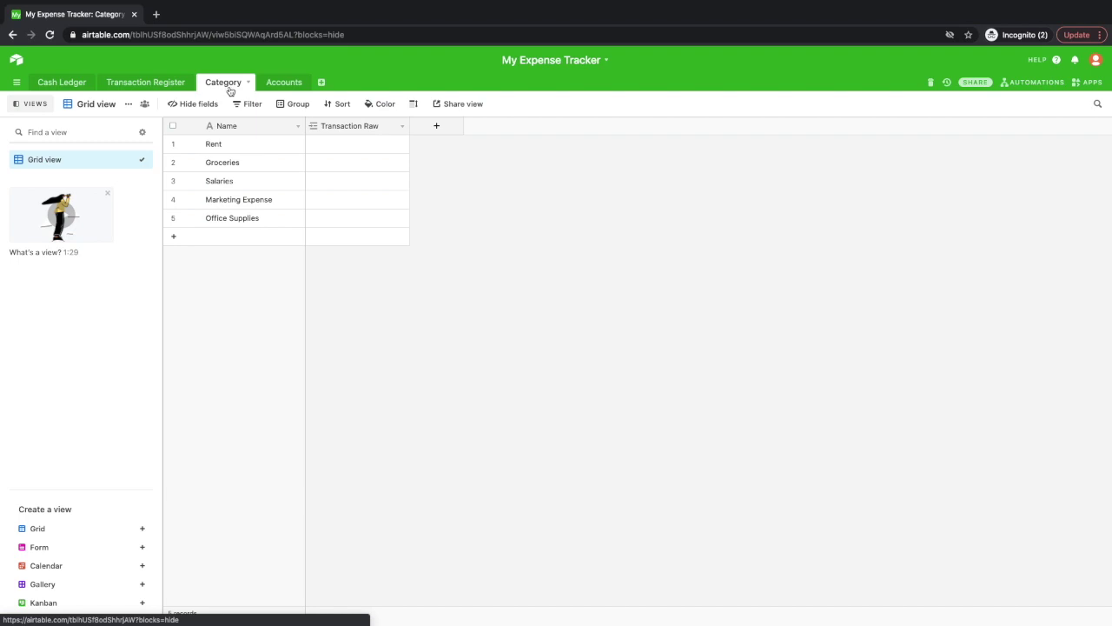
pyautogui.click(73, 86)
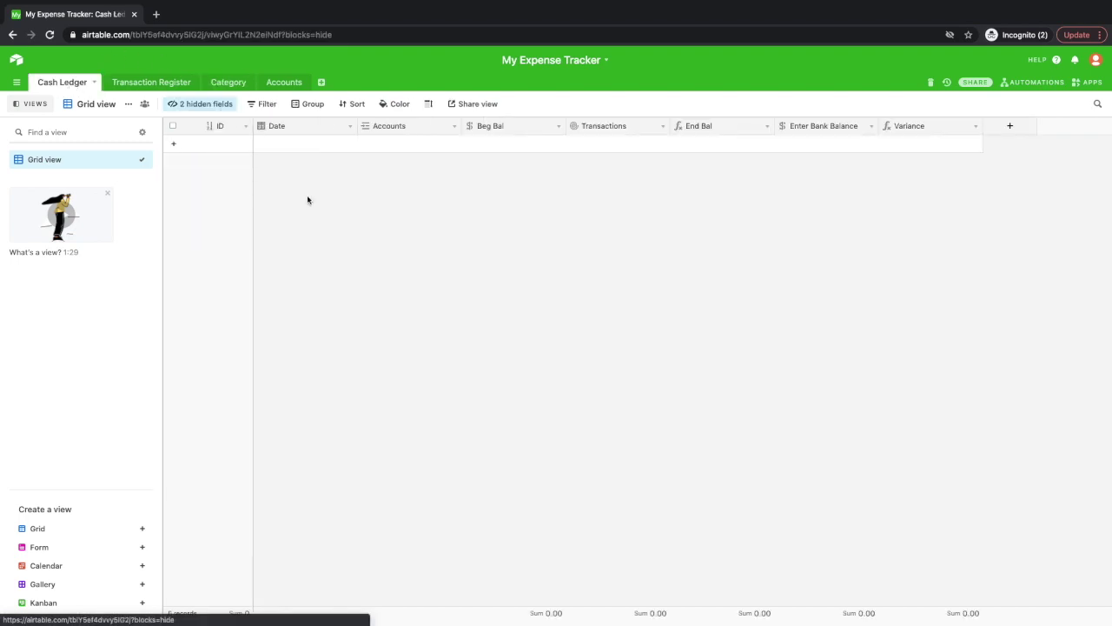
# Add a Cash Ledger record dated 12/10/2020 and link it to the BDO account.
pyautogui.click(325, 147)
pyautogui.click(324, 147)
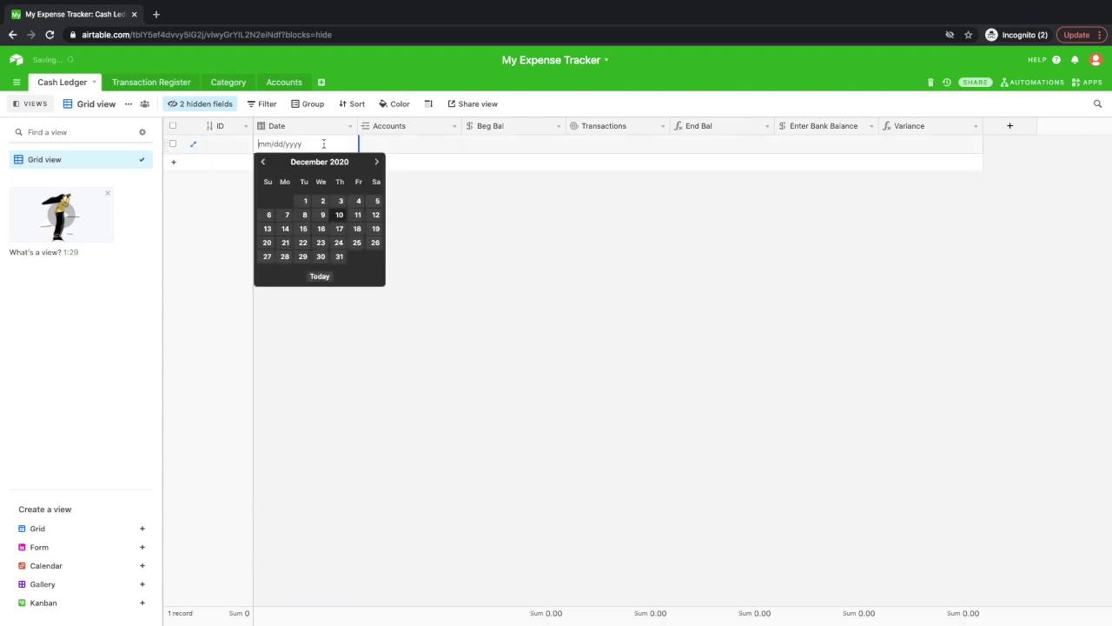
pyautogui.click(339, 219)
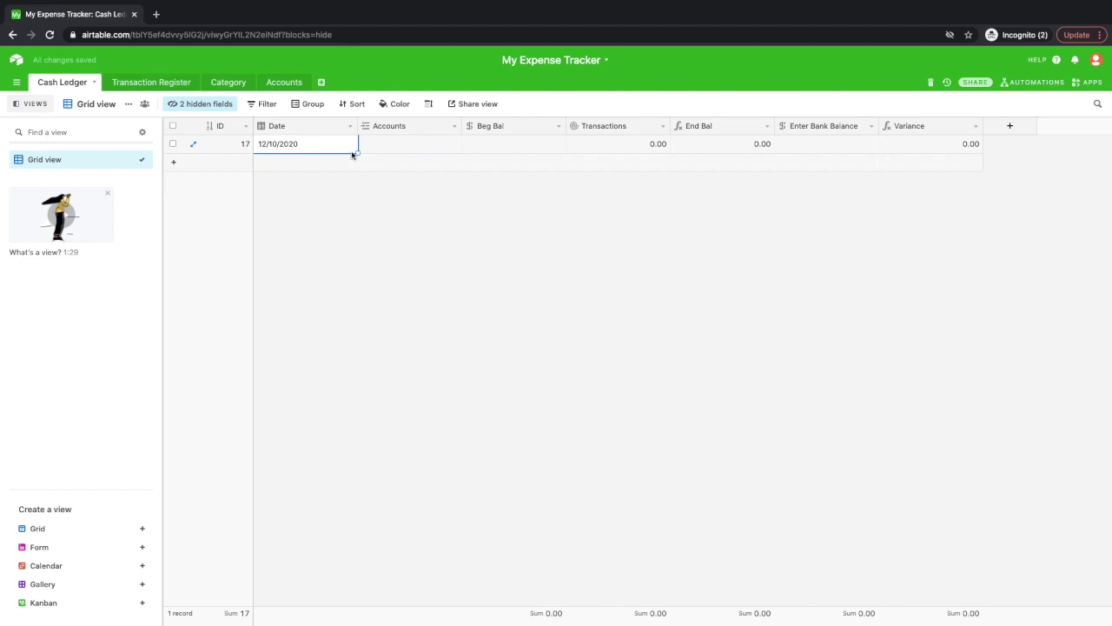
pyautogui.click(437, 151)
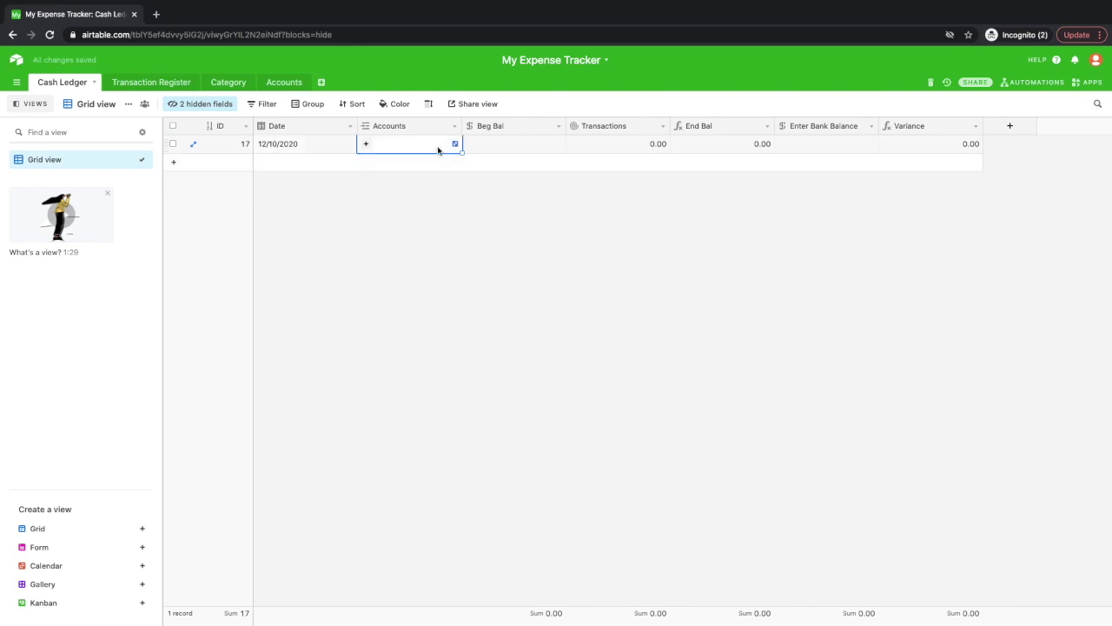
pyautogui.click(452, 144)
pyautogui.click(496, 151)
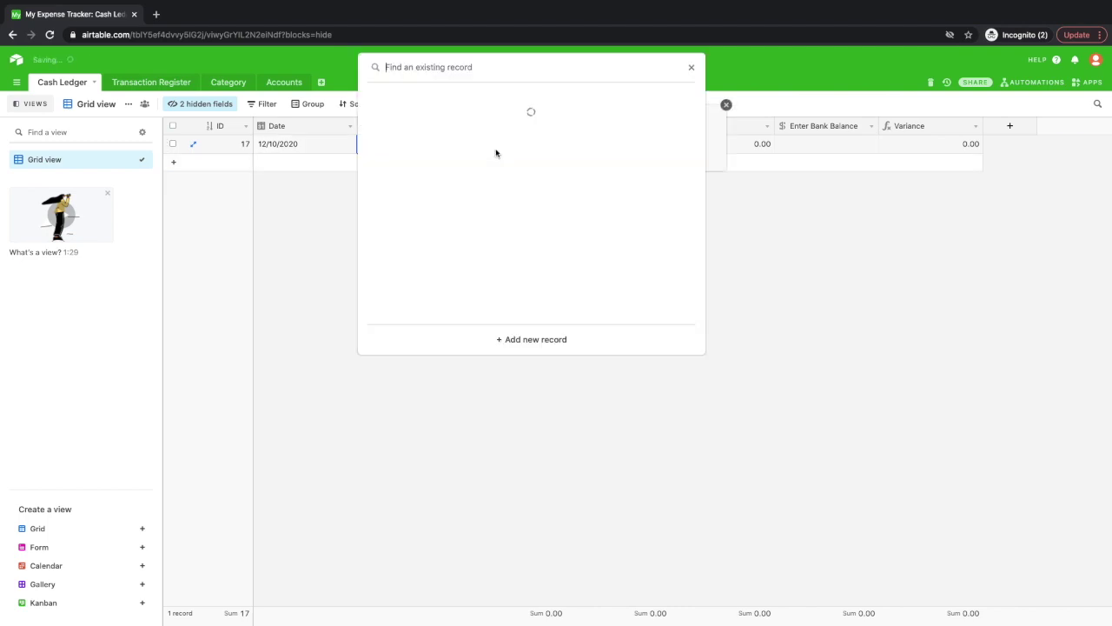
pyautogui.click(432, 150)
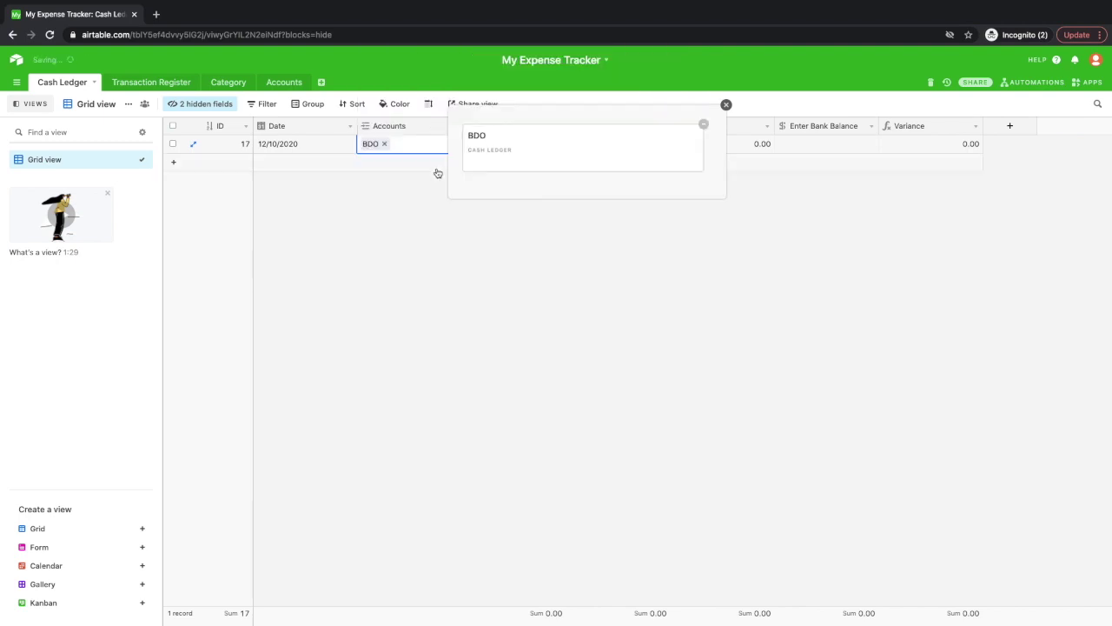
pyautogui.click(551, 268)
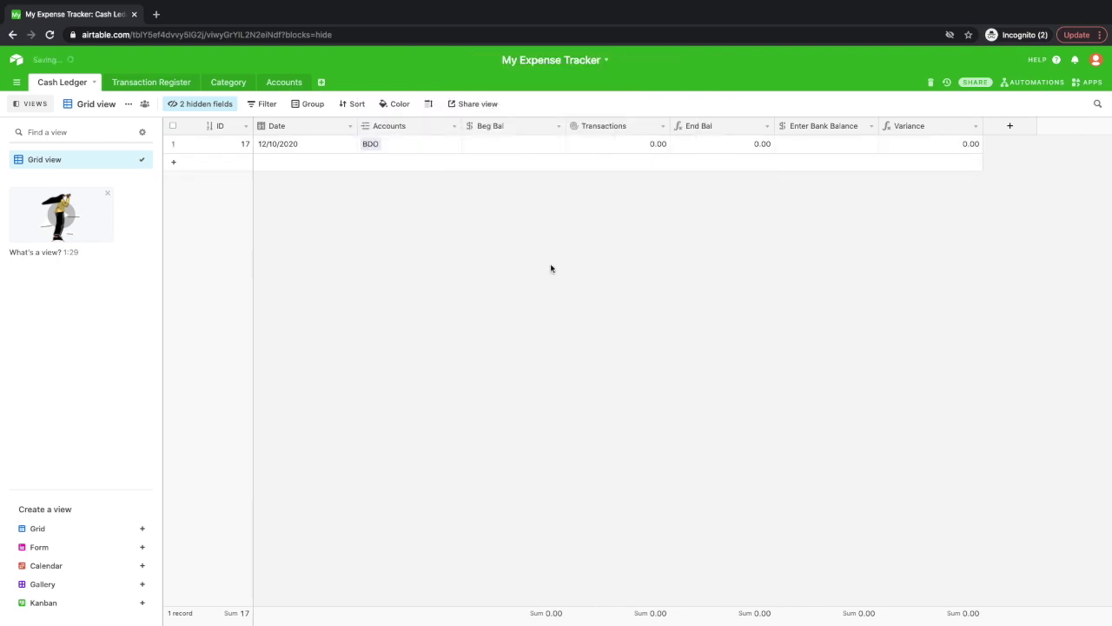
# Give the record a 10,000 beginning balance, leaving Enter Bank Balance empty, then open Transaction Register.
pyautogui.click(527, 150)
pyautogui.click(527, 150)
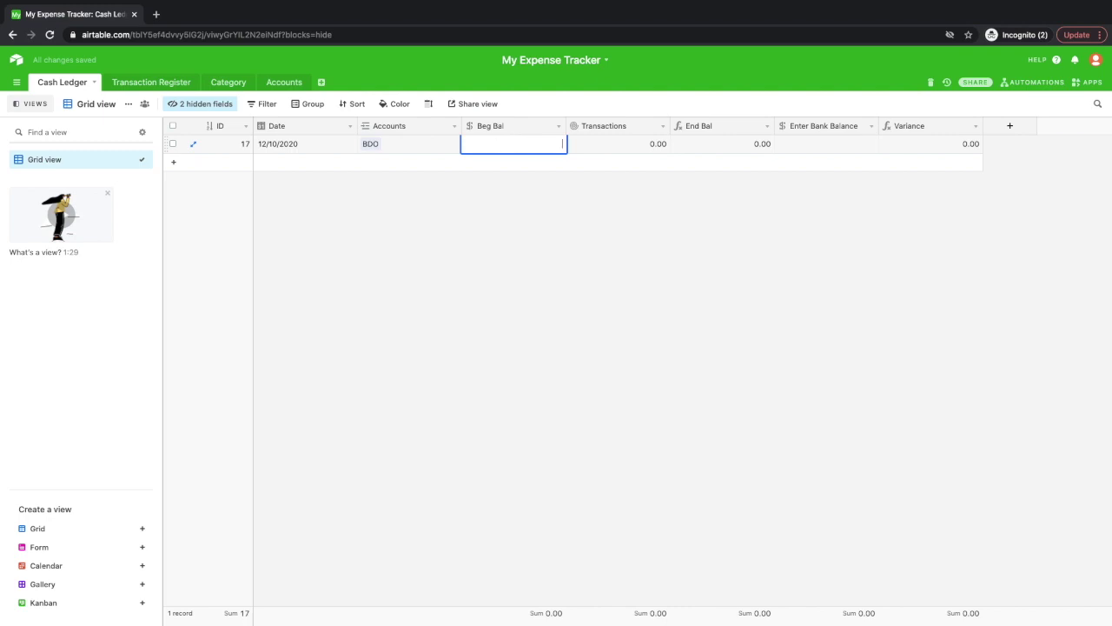
pyautogui.write('10000')
pyautogui.press('Tab')
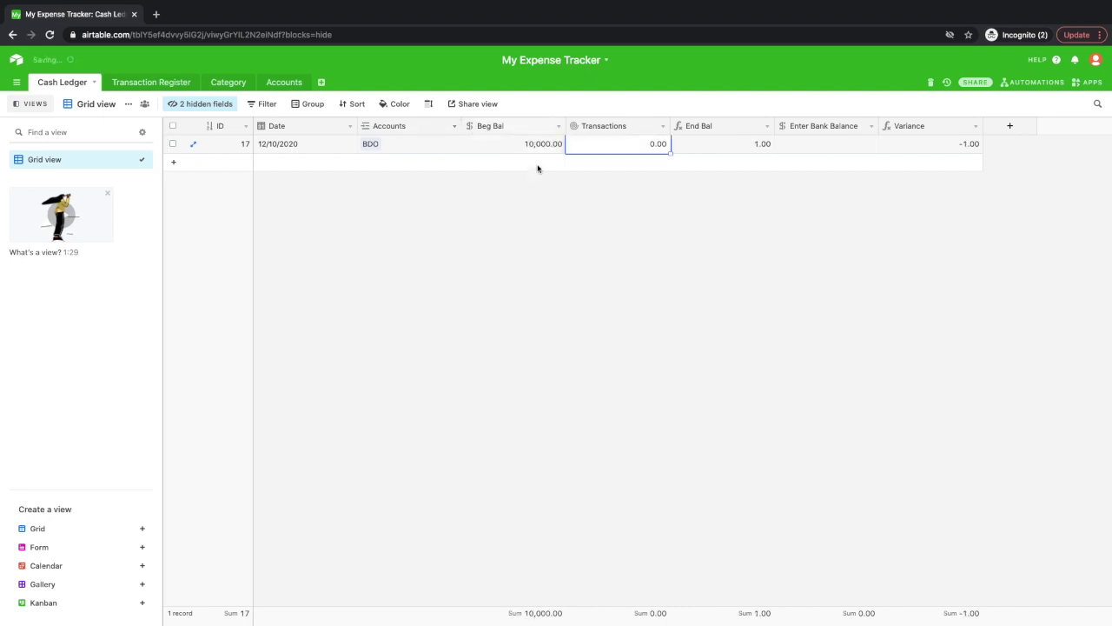
pyautogui.click(609, 213)
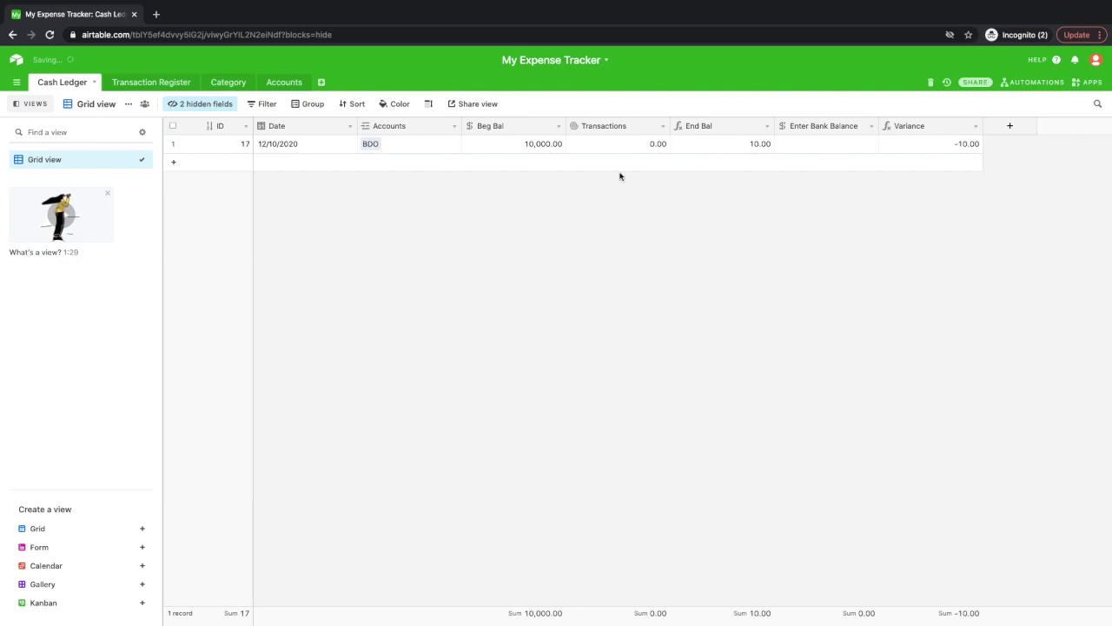
pyautogui.click(830, 152)
pyautogui.click(830, 150)
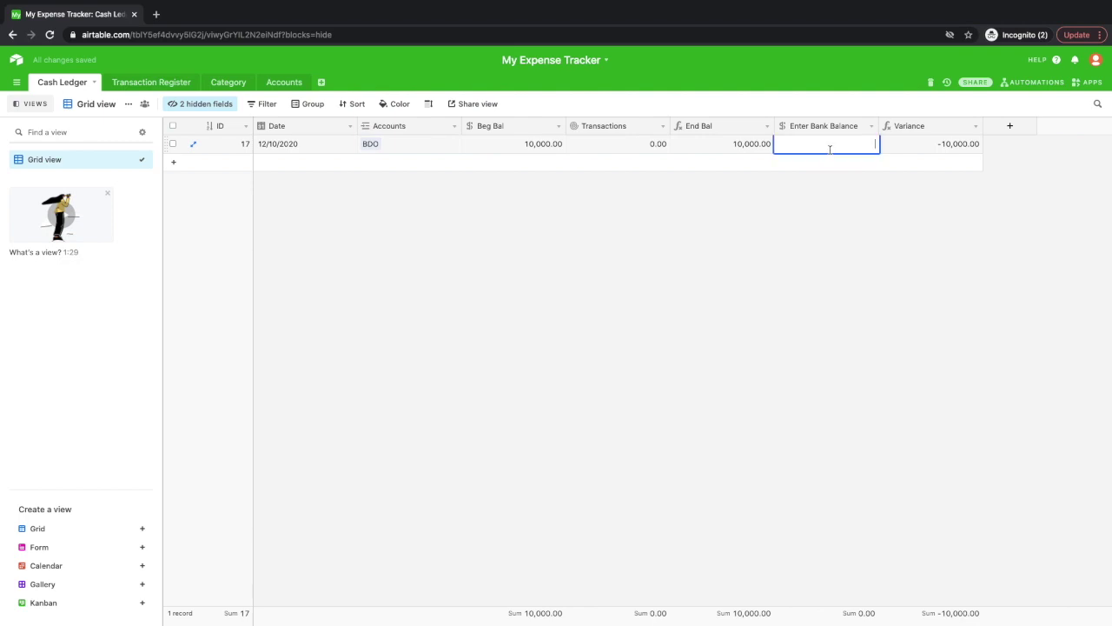
pyautogui.click(589, 203)
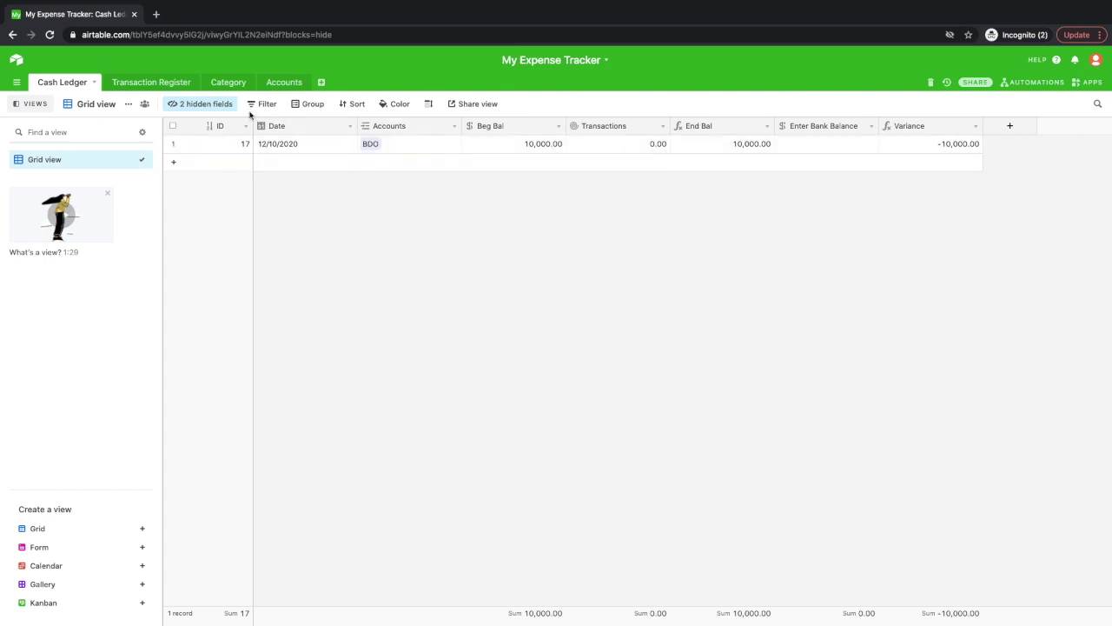
pyautogui.click(140, 84)
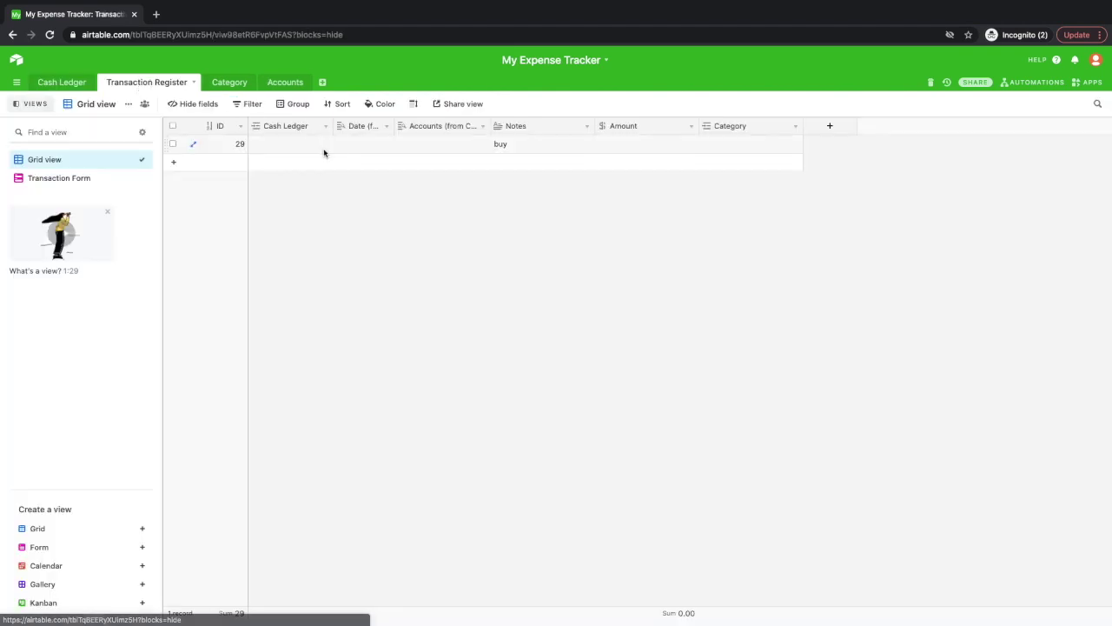
# Link row 1's Cash Ledger cell to record 17 so 12/10/2020 and BDO appear.
pyautogui.click(294, 149)
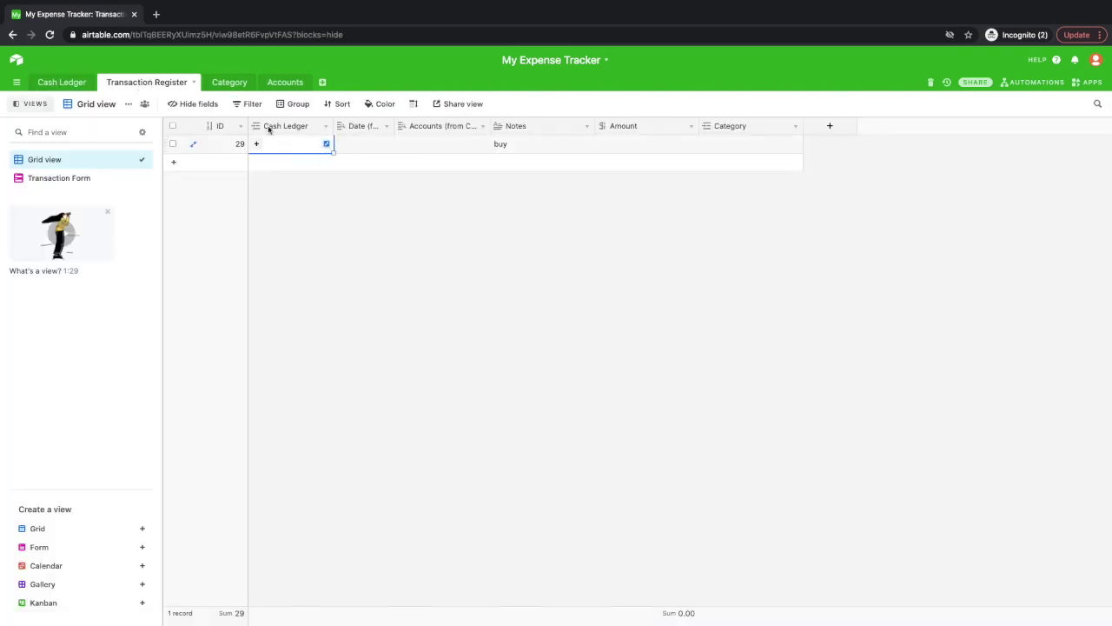
pyautogui.click(323, 143)
pyautogui.click(378, 153)
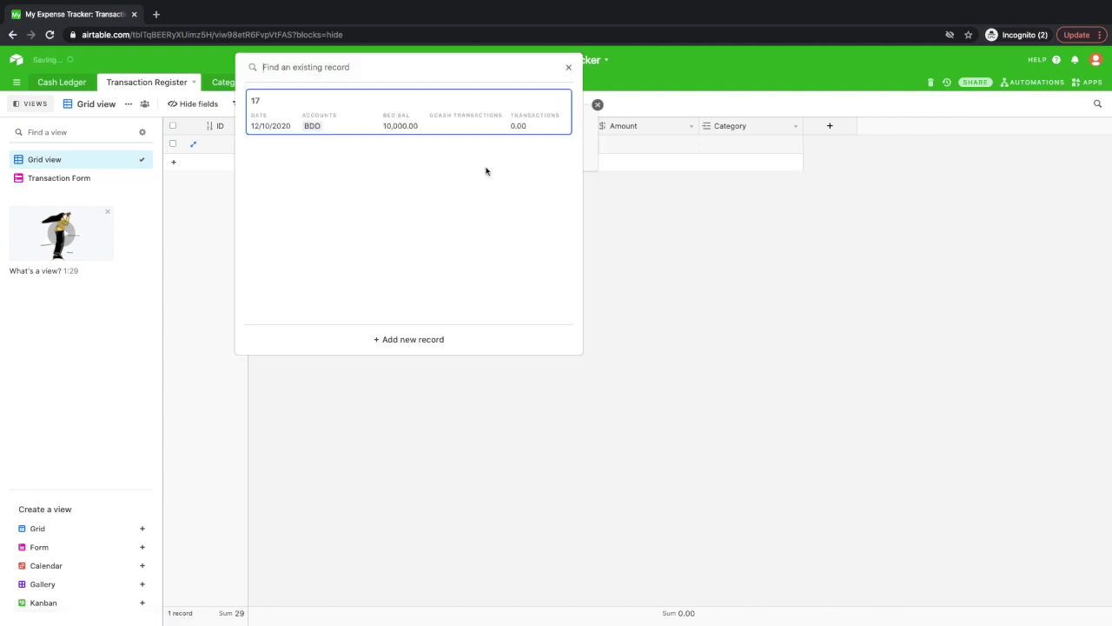
pyautogui.click(431, 126)
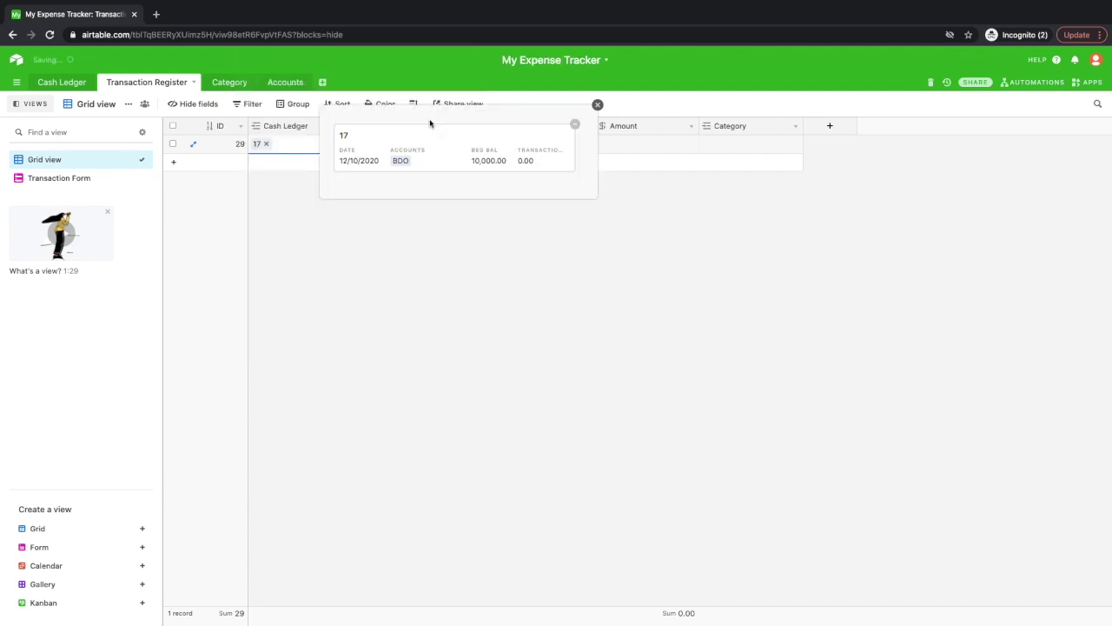
pyautogui.click(478, 210)
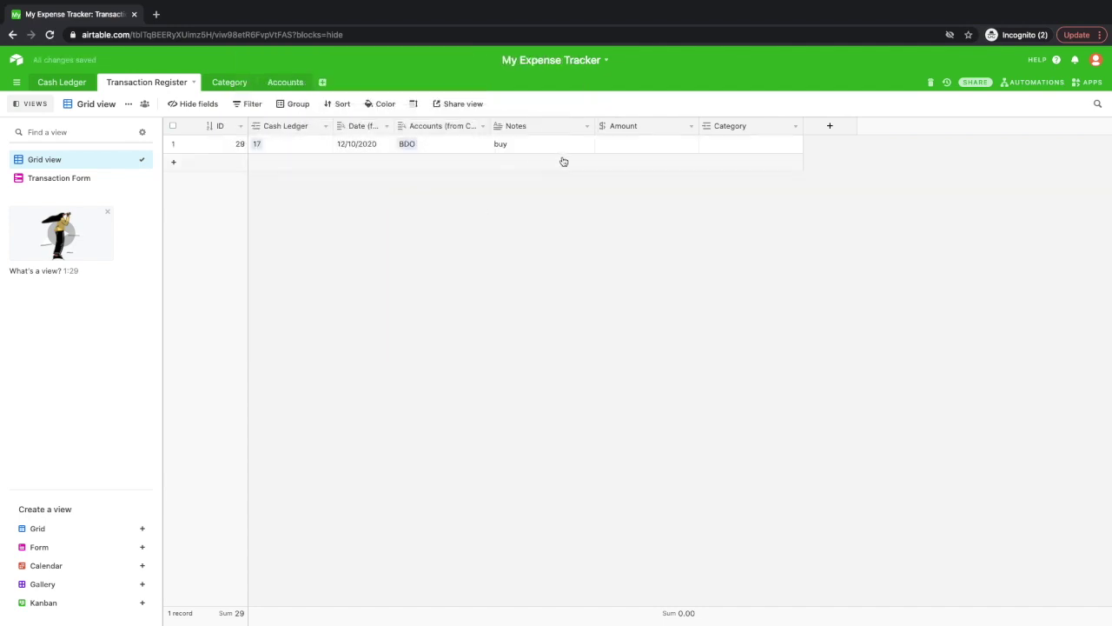
pyautogui.doubleClick(625, 145)
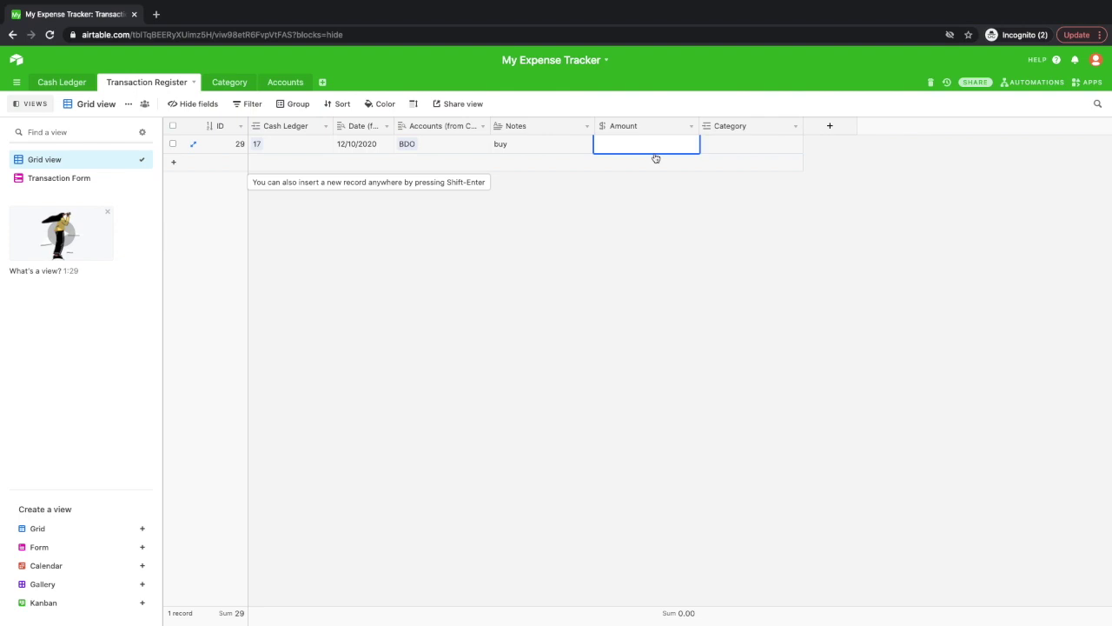
# Enter -3,000 as the first transaction's amount and link the Groceries category.
pyautogui.write('-')
pyautogui.write('3,000')
pyautogui.press('Return')
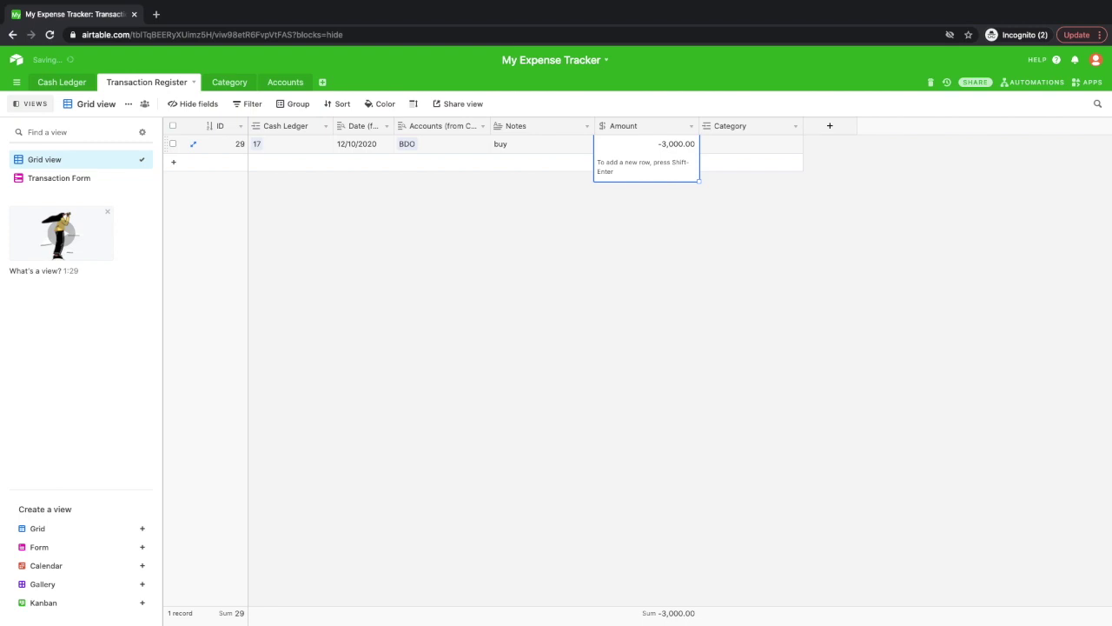
pyautogui.click(733, 149)
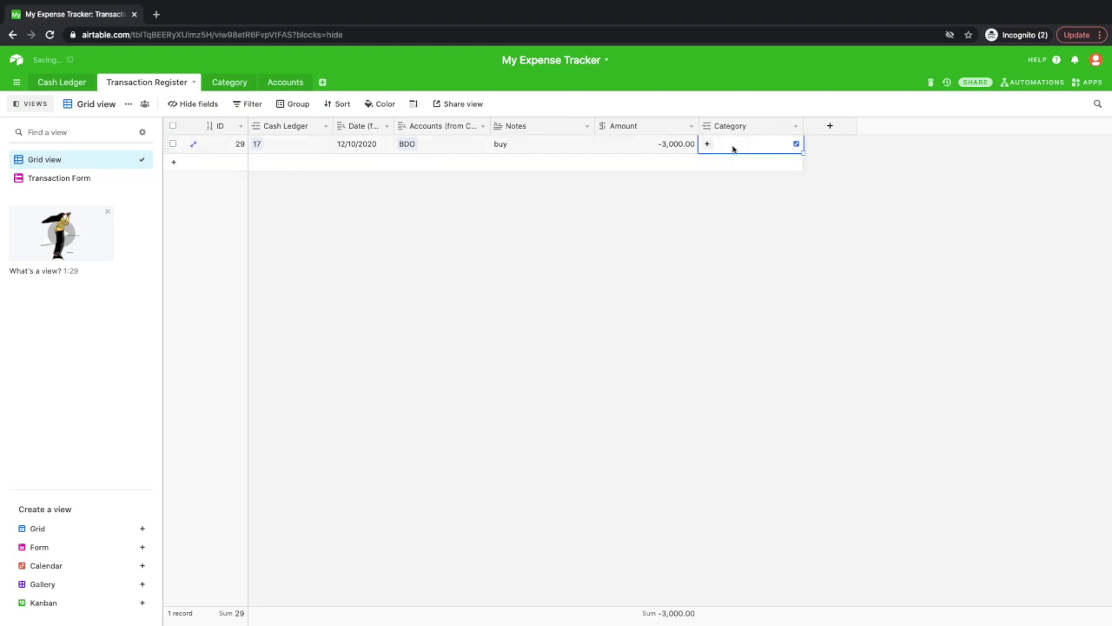
pyautogui.click(796, 144)
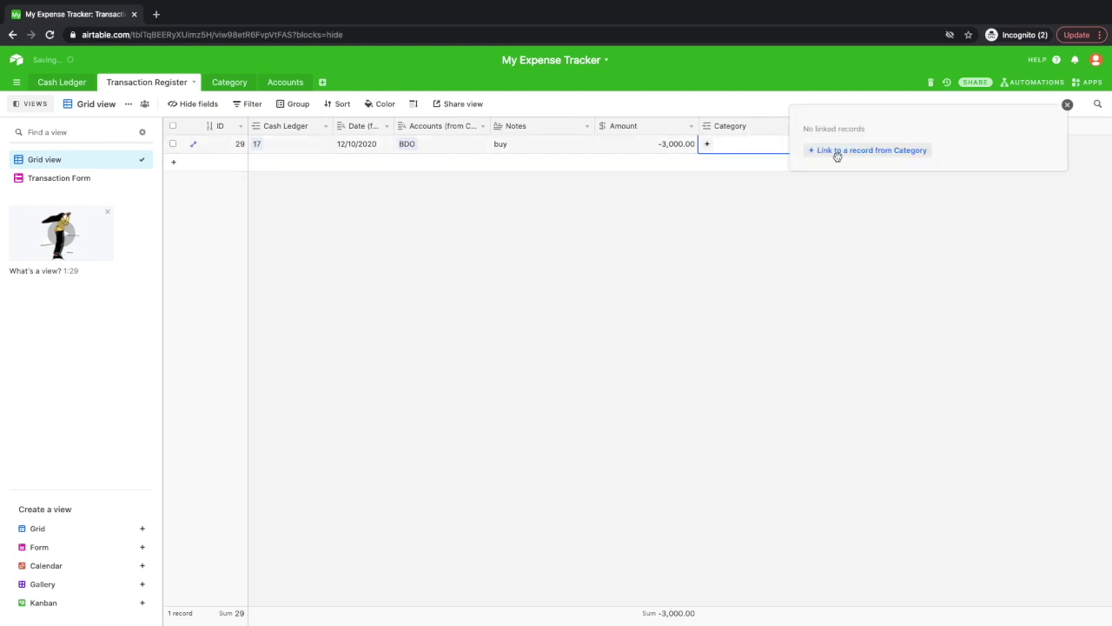
pyautogui.click(837, 155)
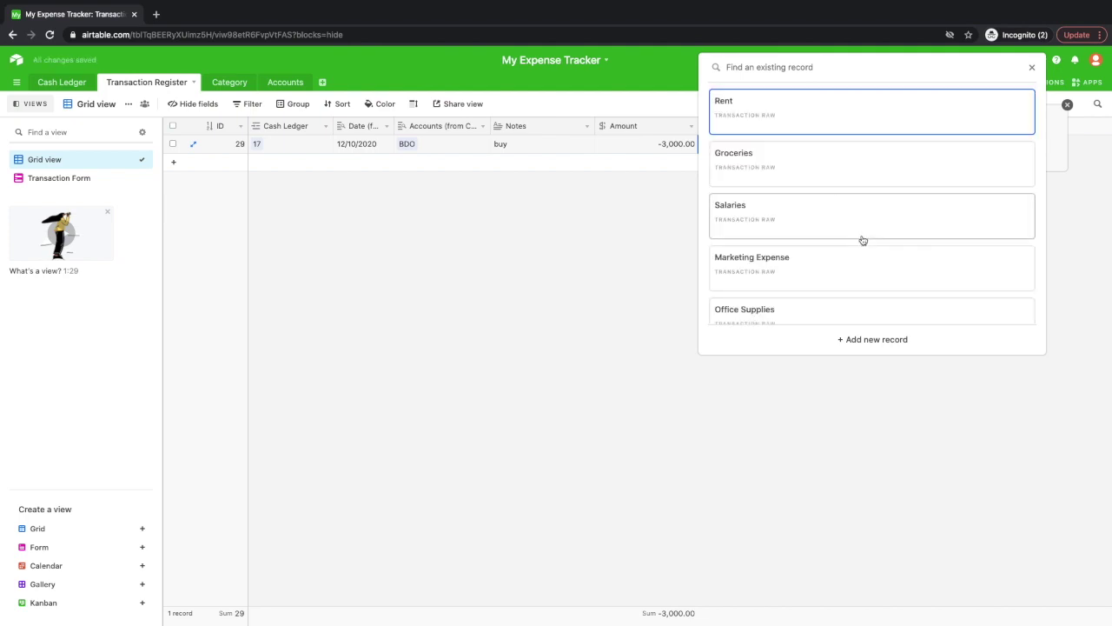
pyautogui.scroll(-1, 863, 240)
pyautogui.click(827, 139)
pyautogui.click(772, 251)
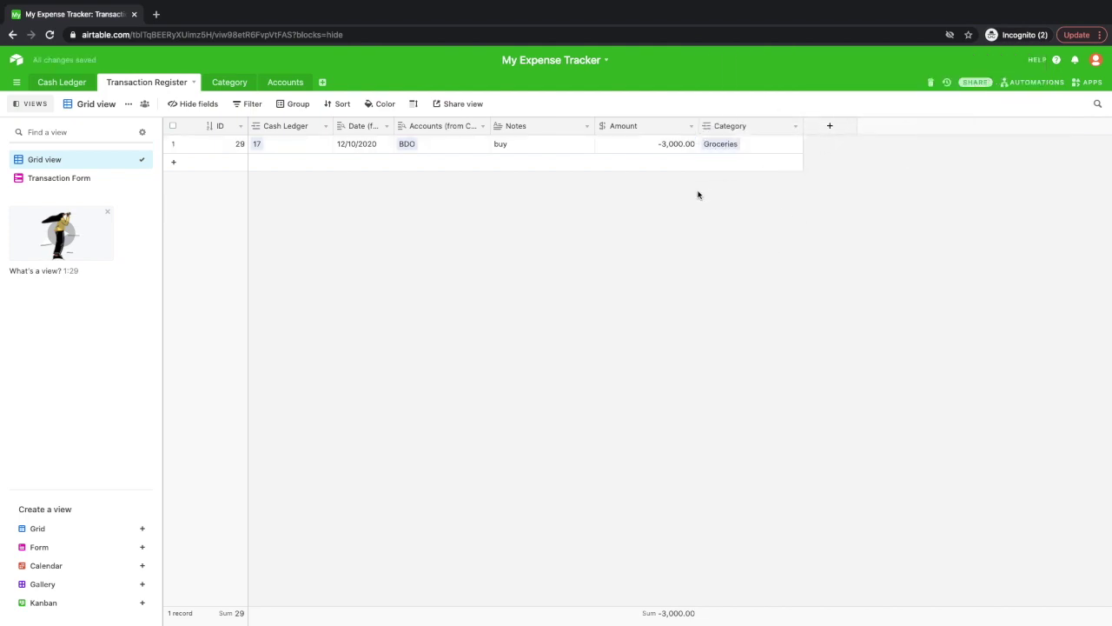
pyautogui.click(358, 166)
# Link the new row to Cash Ledger record 17 and note it as 'starbucks'.
pyautogui.click(313, 166)
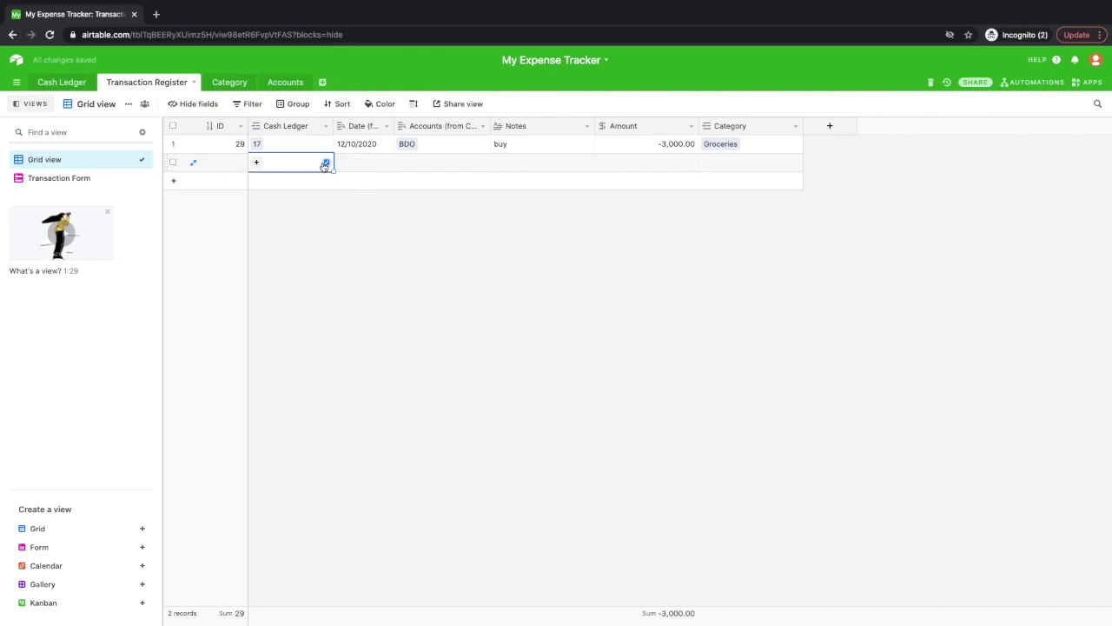
pyautogui.click(323, 164)
pyautogui.click(405, 151)
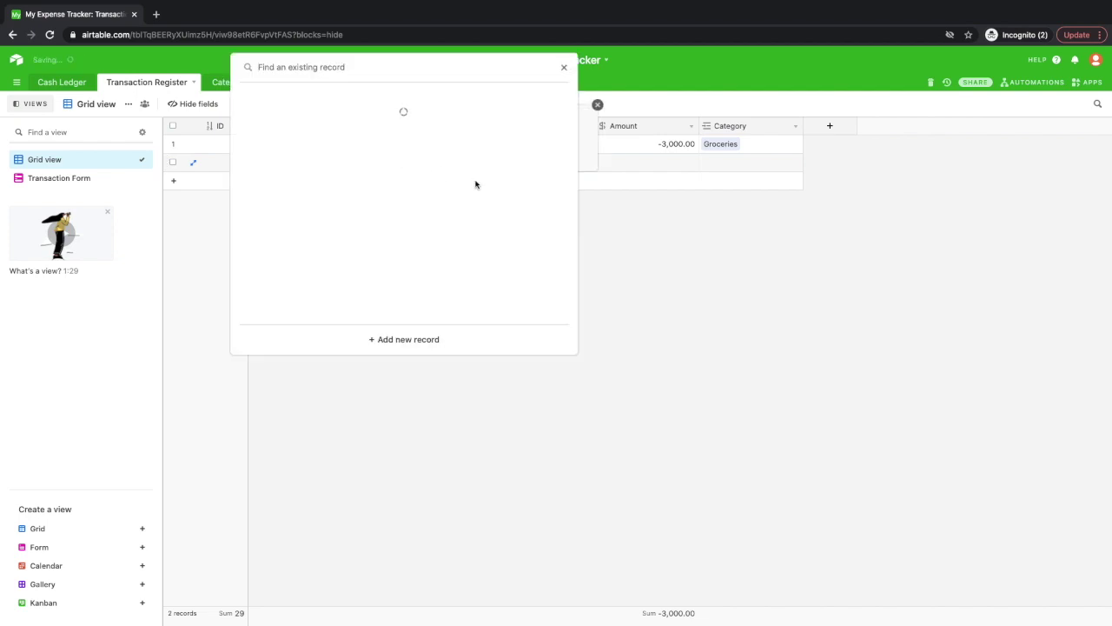
pyautogui.press('Return')
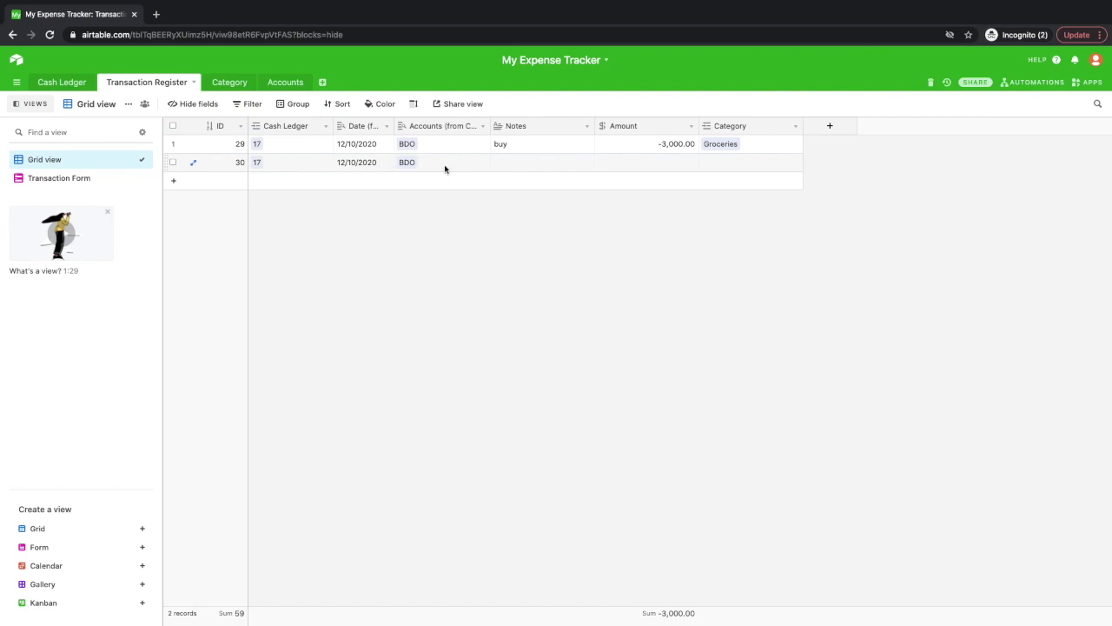
pyautogui.click(538, 165)
pyautogui.click(538, 165)
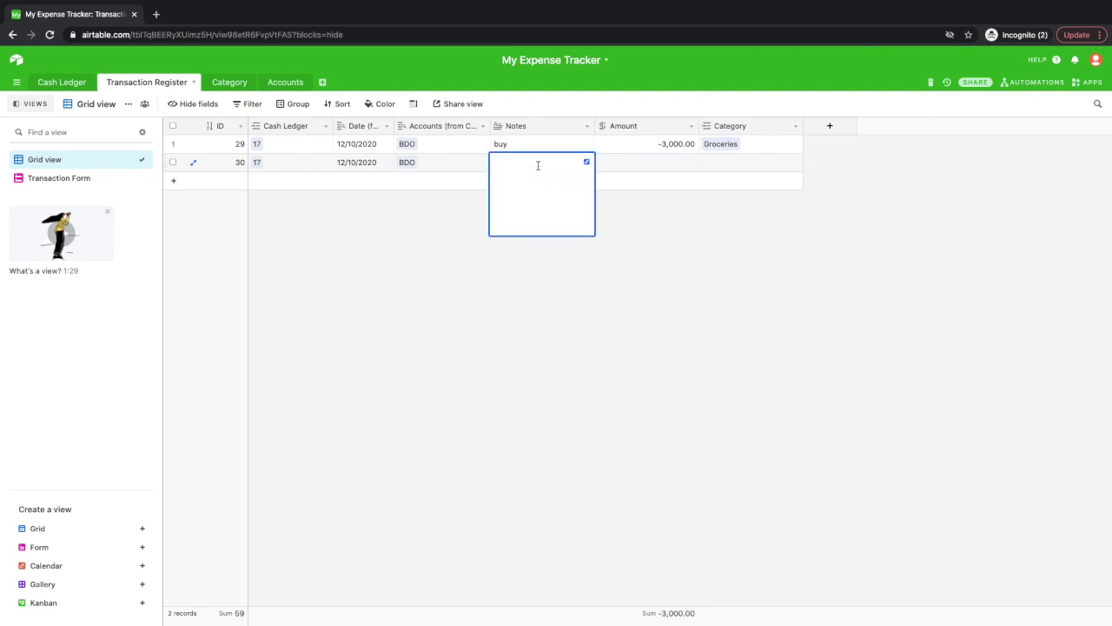
pyautogui.write('starbucks')
# Set its amount to -250 and link the Marketing Expense category.
pyautogui.click(682, 170)
pyautogui.click(681, 167)
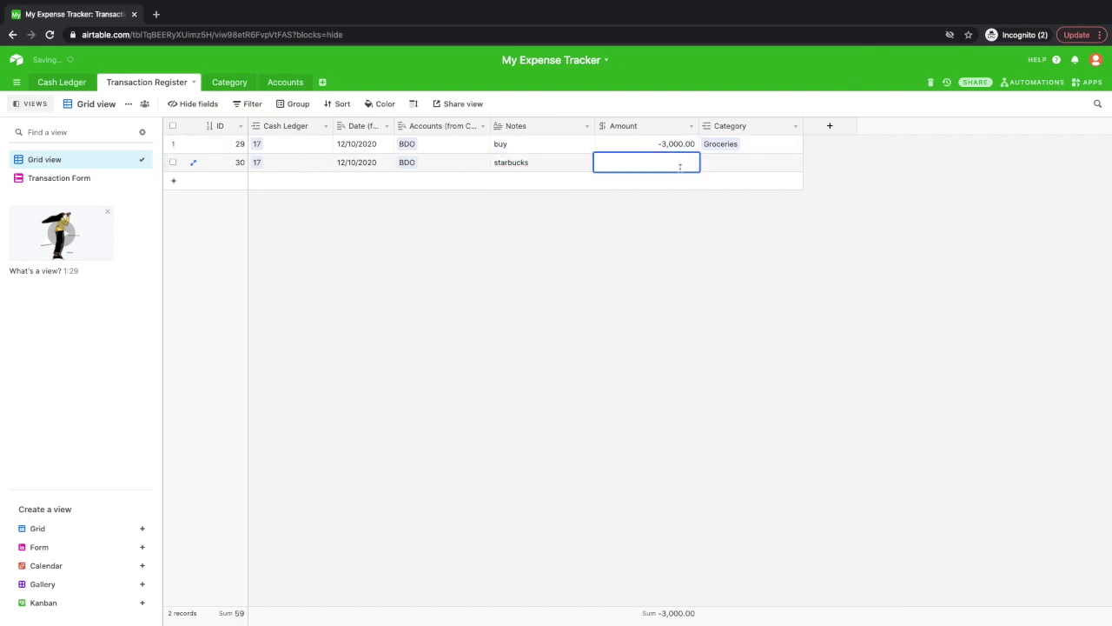
pyautogui.write('-250')
pyautogui.click(737, 171)
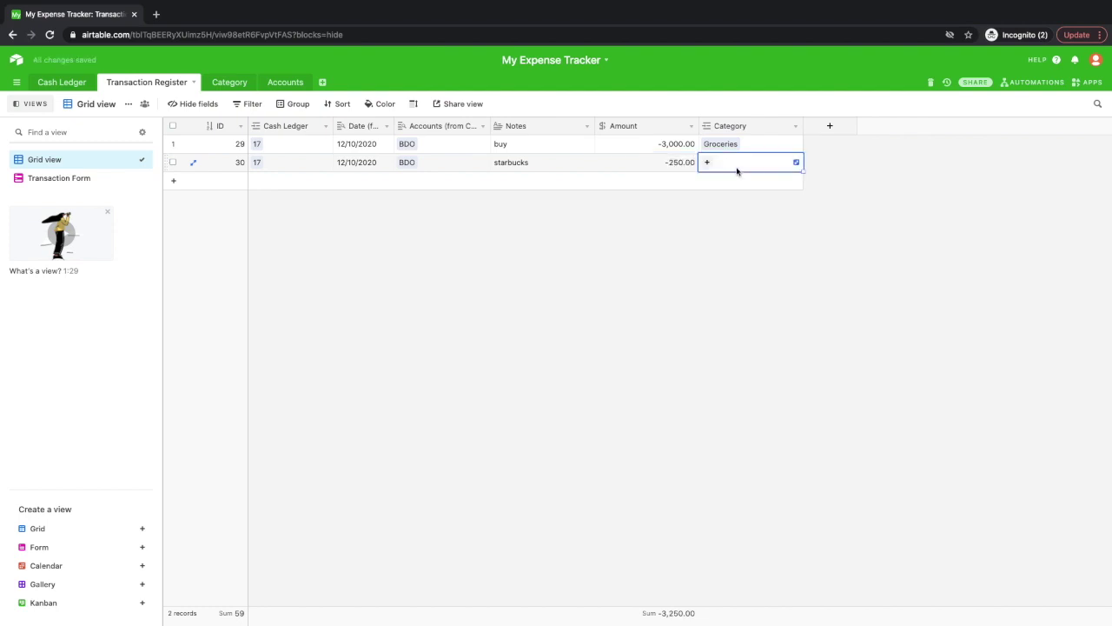
pyautogui.click(791, 165)
pyautogui.click(819, 154)
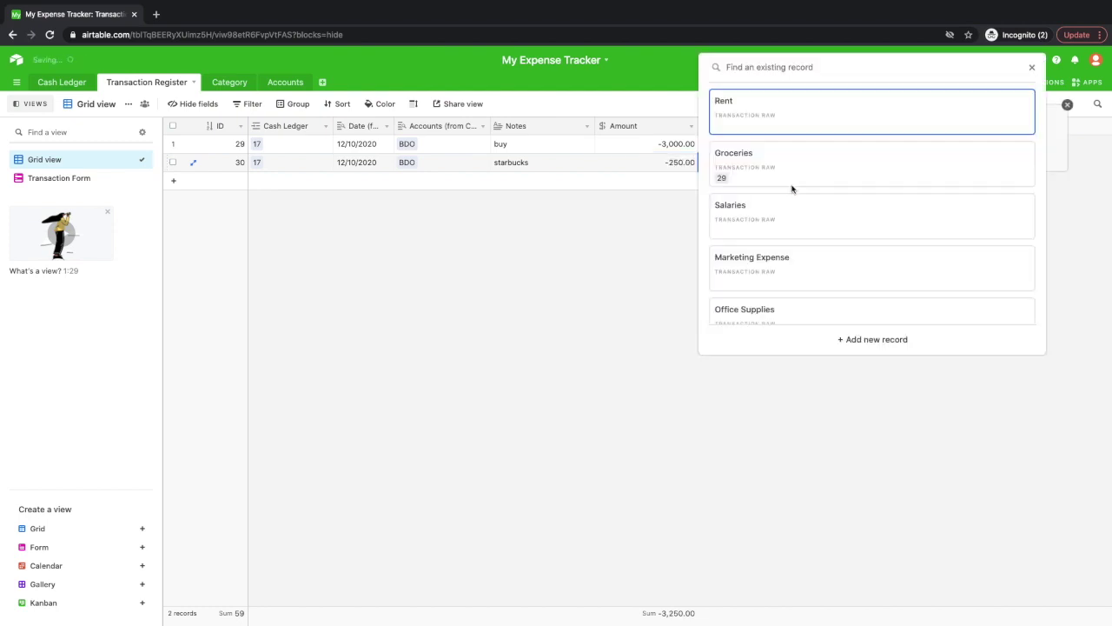
pyautogui.scroll(-1, 911, 188)
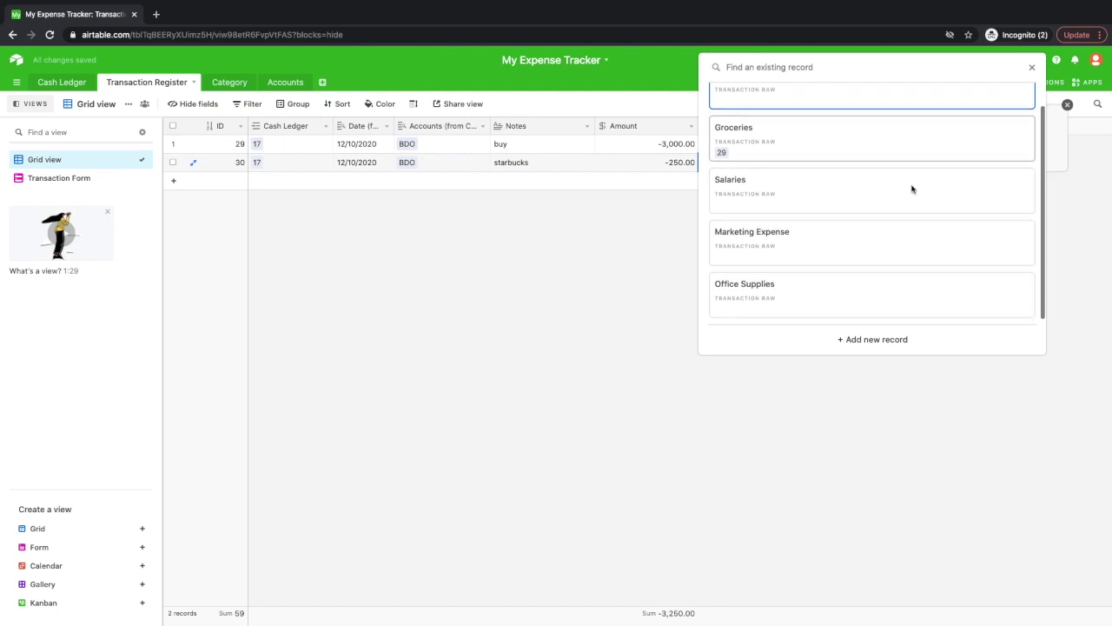
pyautogui.click(800, 248)
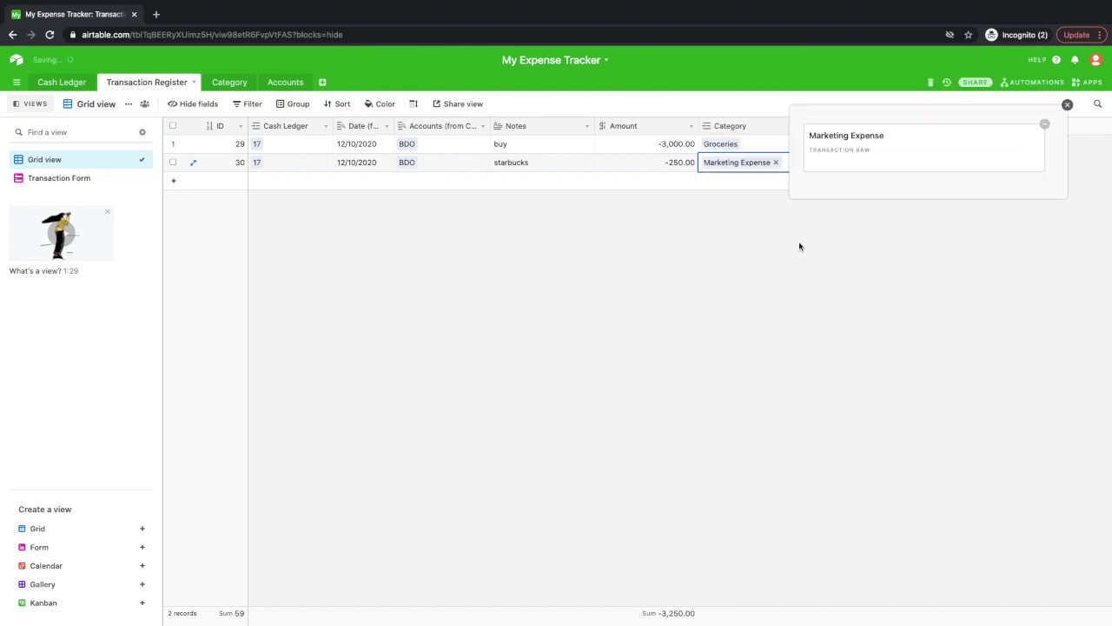
pyautogui.click(800, 247)
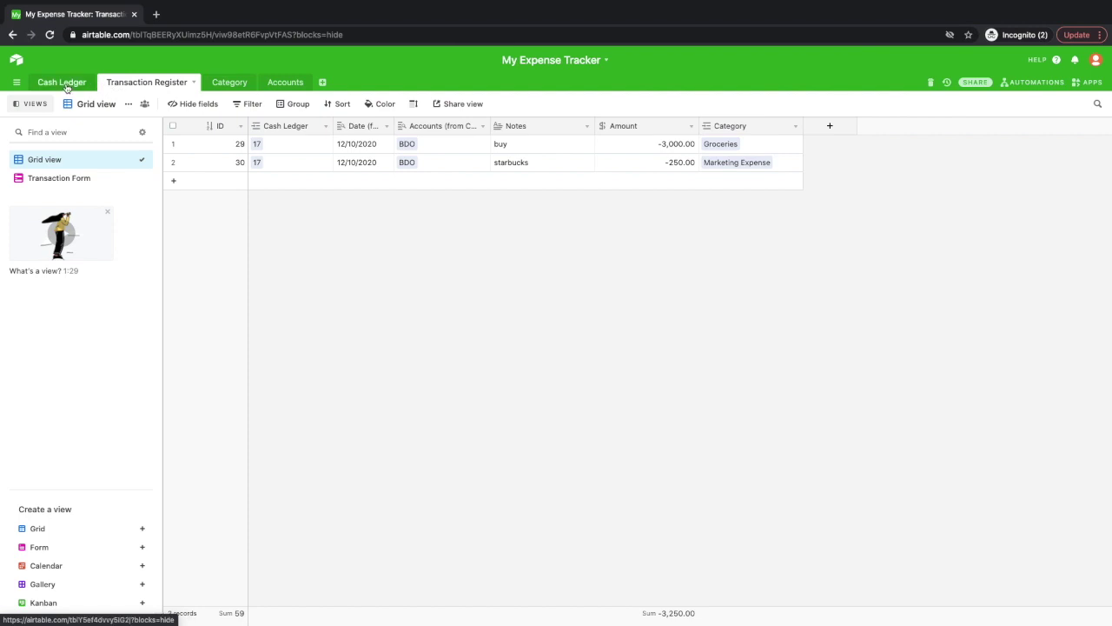
pyautogui.click(63, 84)
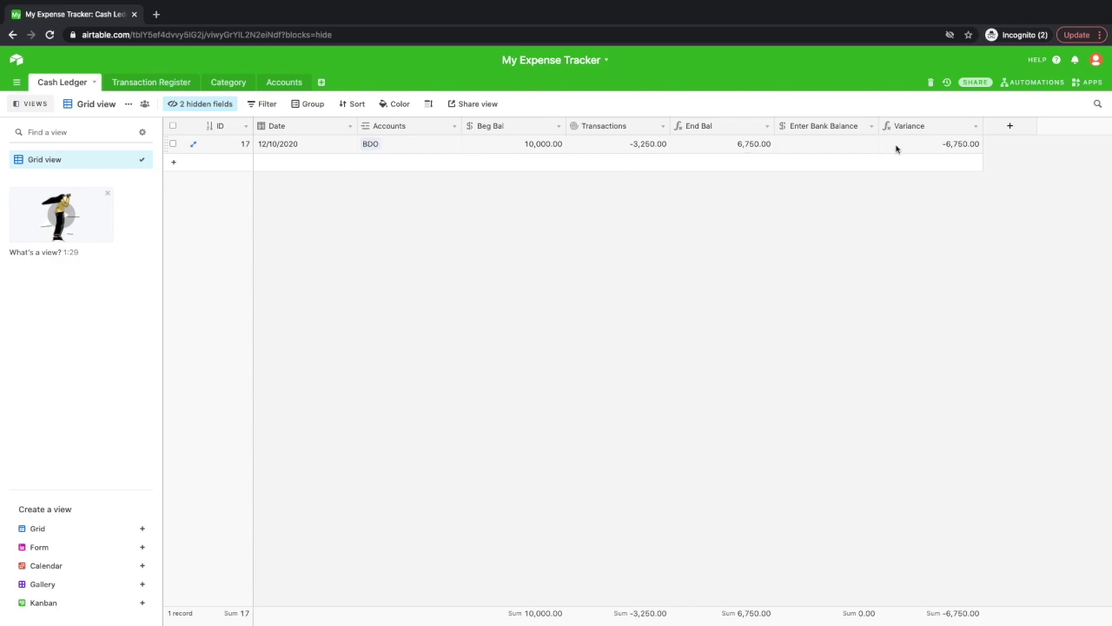
pyautogui.click(835, 144)
pyautogui.click(834, 143)
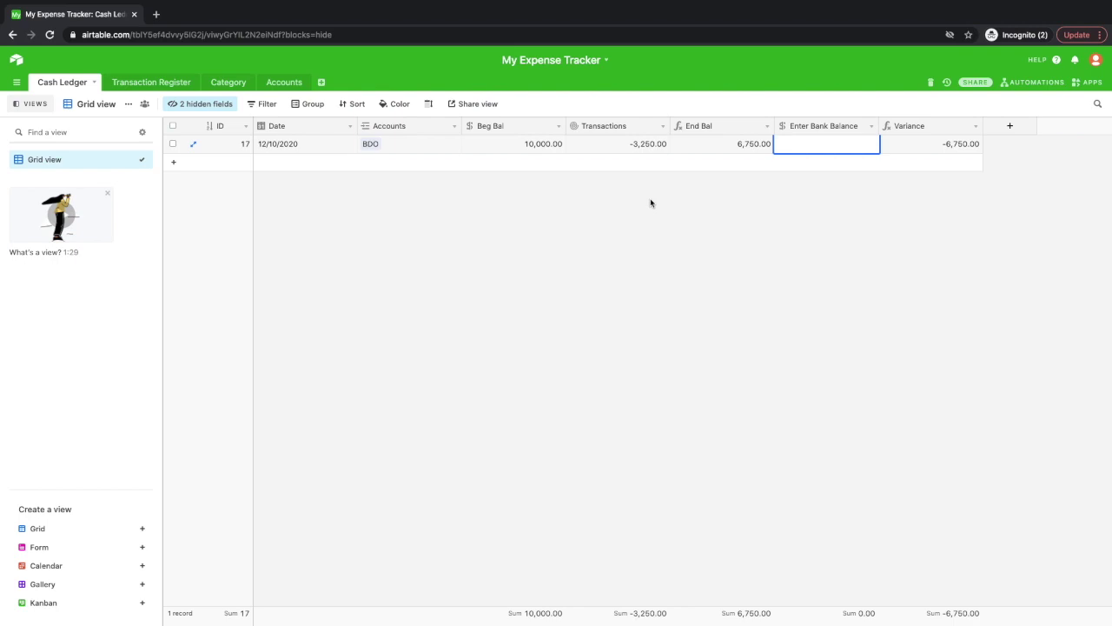
pyautogui.write('6750')
pyautogui.click(748, 238)
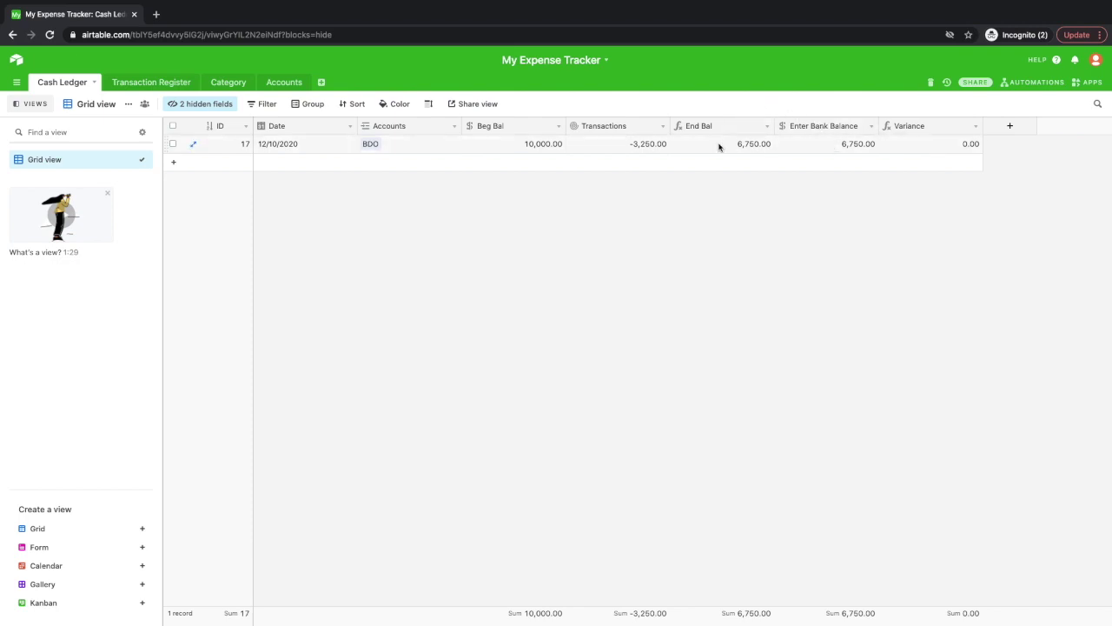
# Retype ledger 17's bank balance as 6,500.00, changing its variance to -250.00.
pyautogui.click(847, 148)
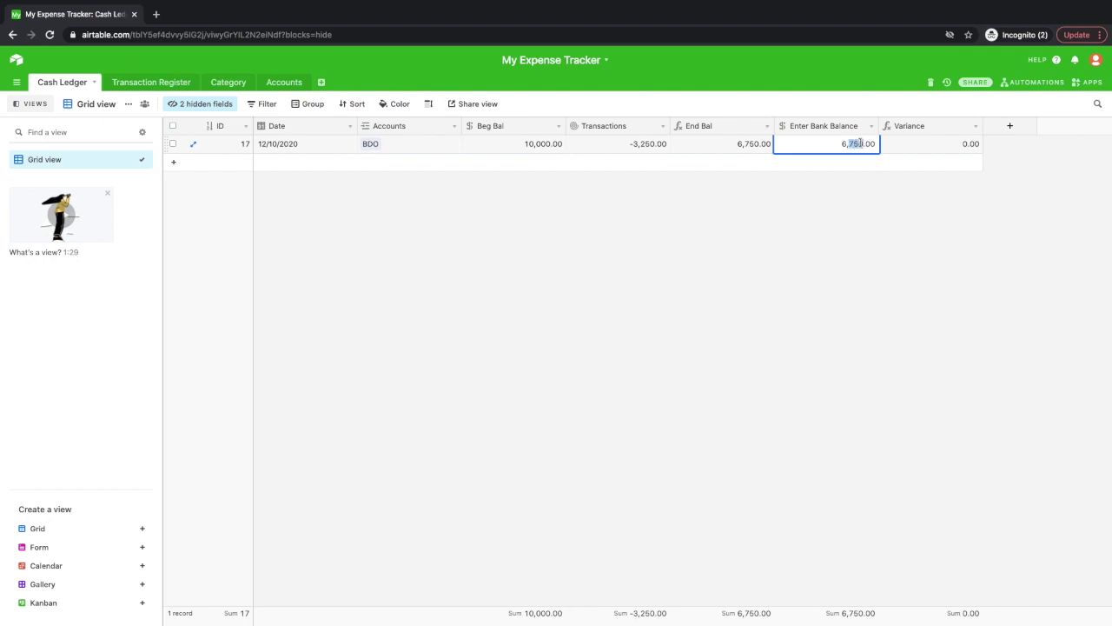
pyautogui.write('500')
pyautogui.click(840, 218)
# Add a Transaction Register row linked to ledger record 17 with the note 'supplies'.
pyautogui.click(162, 87)
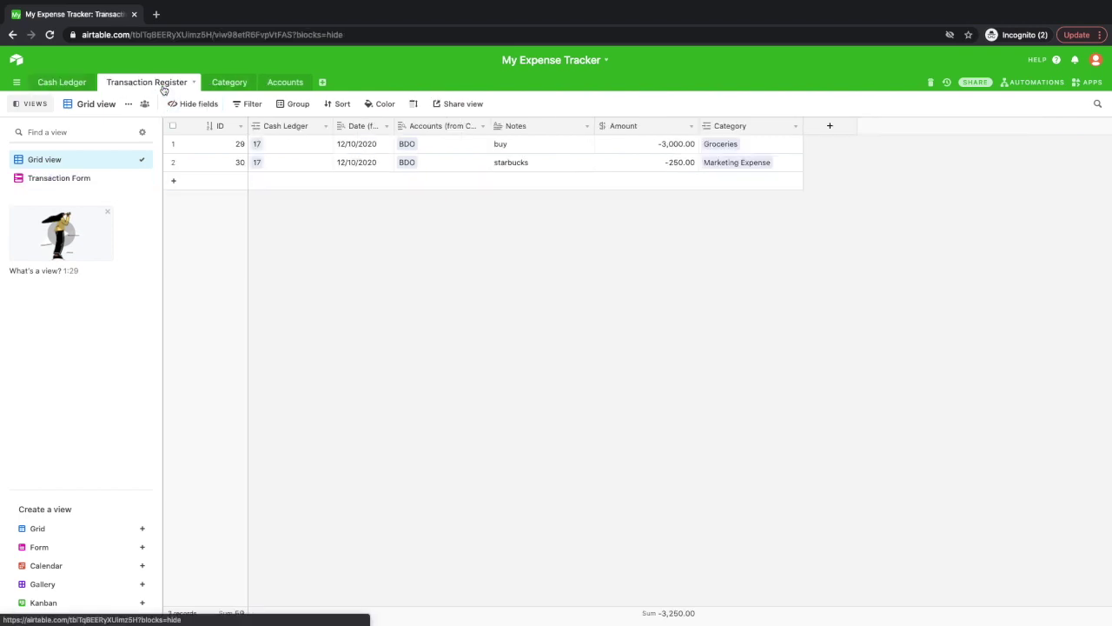
pyautogui.click(320, 182)
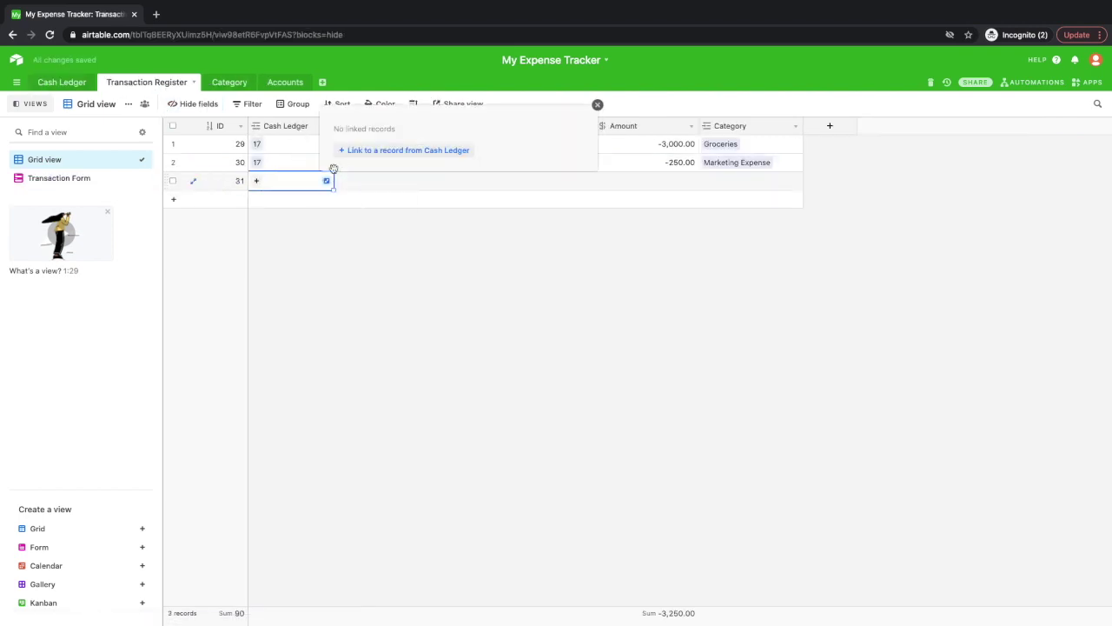
pyautogui.click(348, 152)
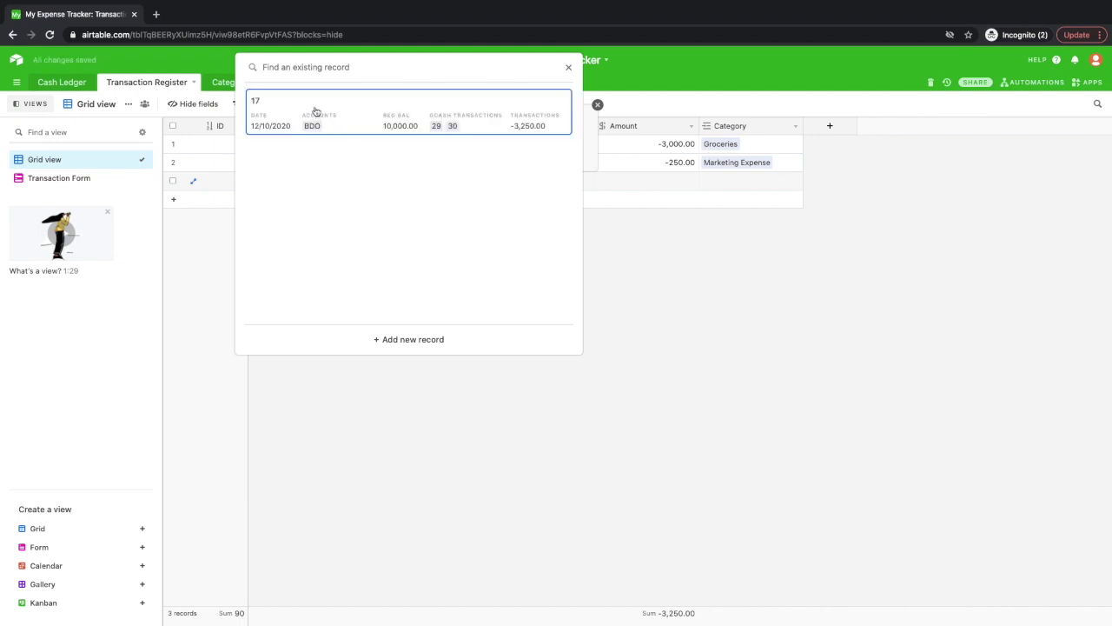
pyautogui.click(332, 129)
pyautogui.click(497, 226)
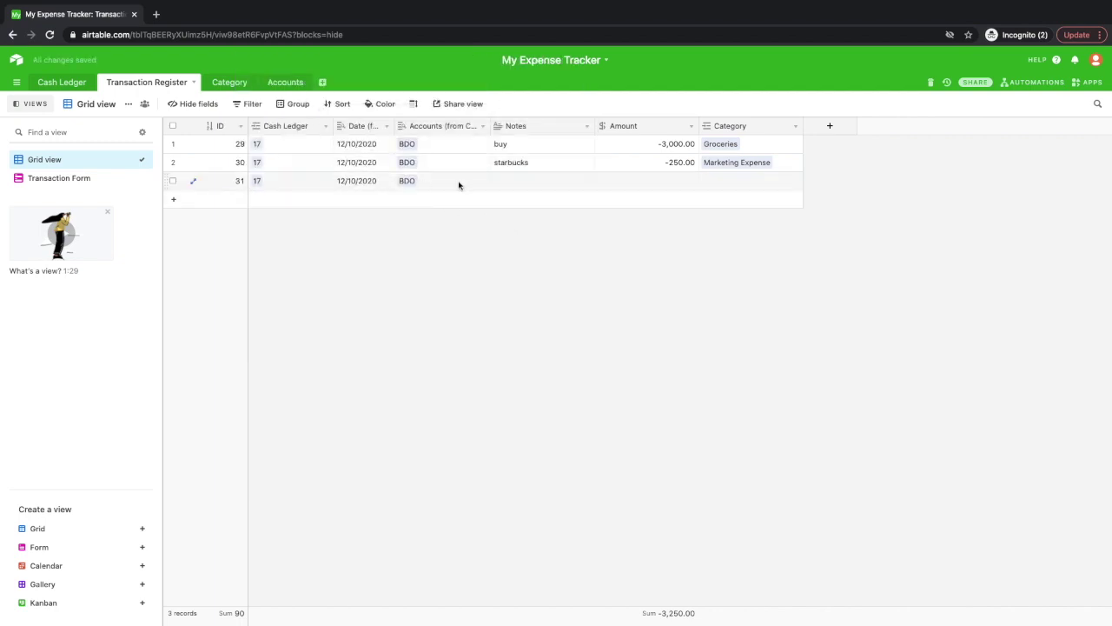
pyautogui.click(543, 183)
pyautogui.click(544, 185)
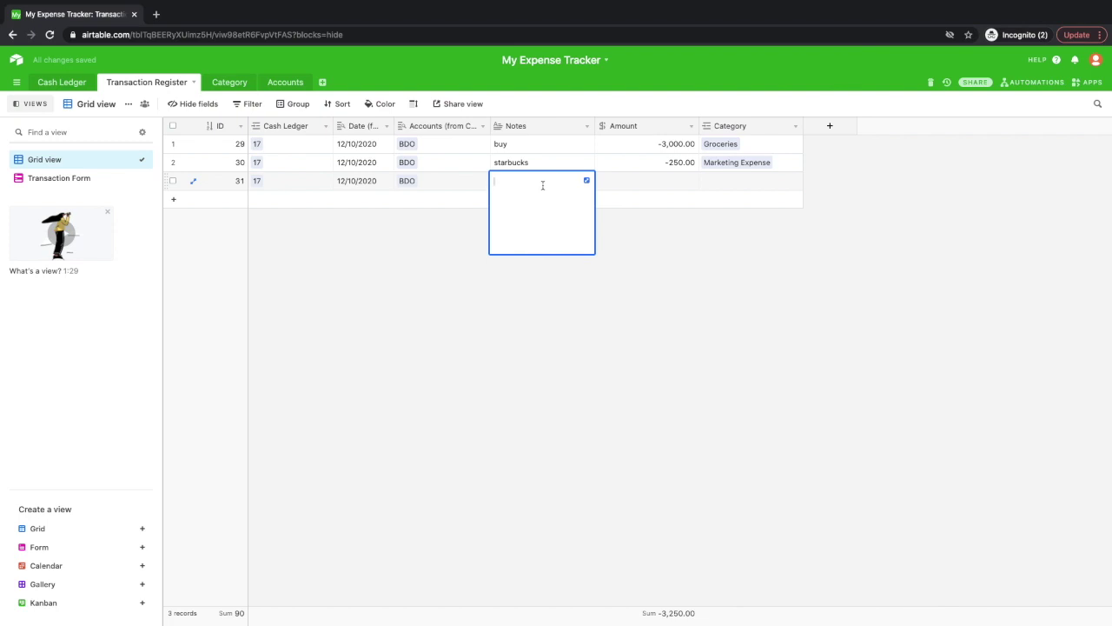
pyautogui.write('b')
# Give the supplies transaction a 250 amount and link a category, then view Cash Ledger.
pyautogui.click(660, 179)
pyautogui.click(660, 178)
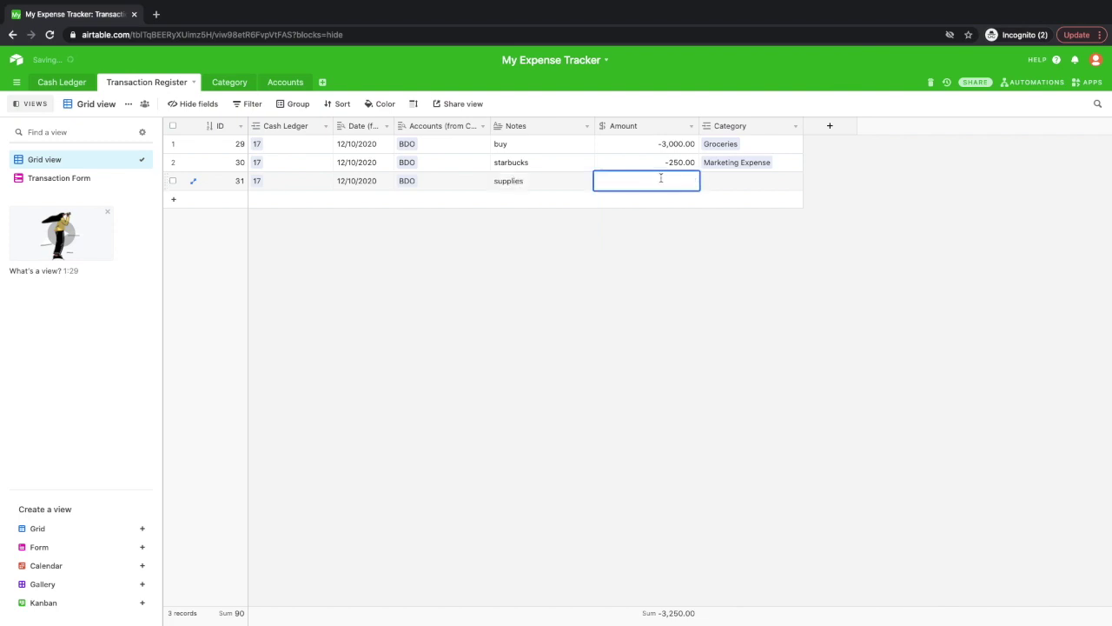
pyautogui.write('250')
pyautogui.click(842, 249)
pyautogui.click(776, 186)
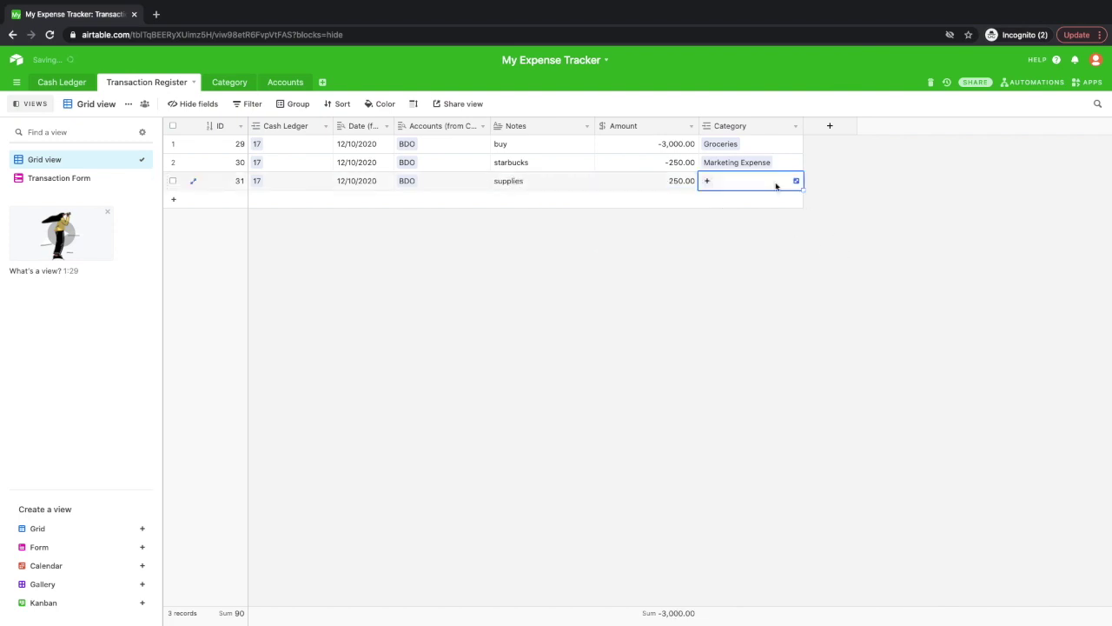
pyautogui.click(797, 181)
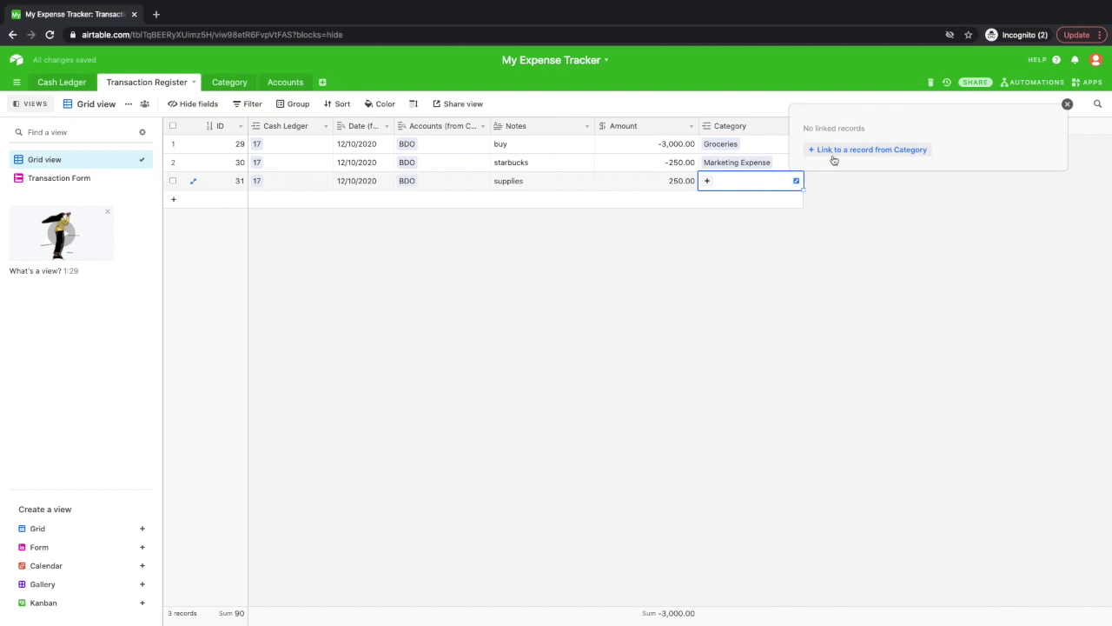
pyautogui.click(833, 160)
pyautogui.click(66, 81)
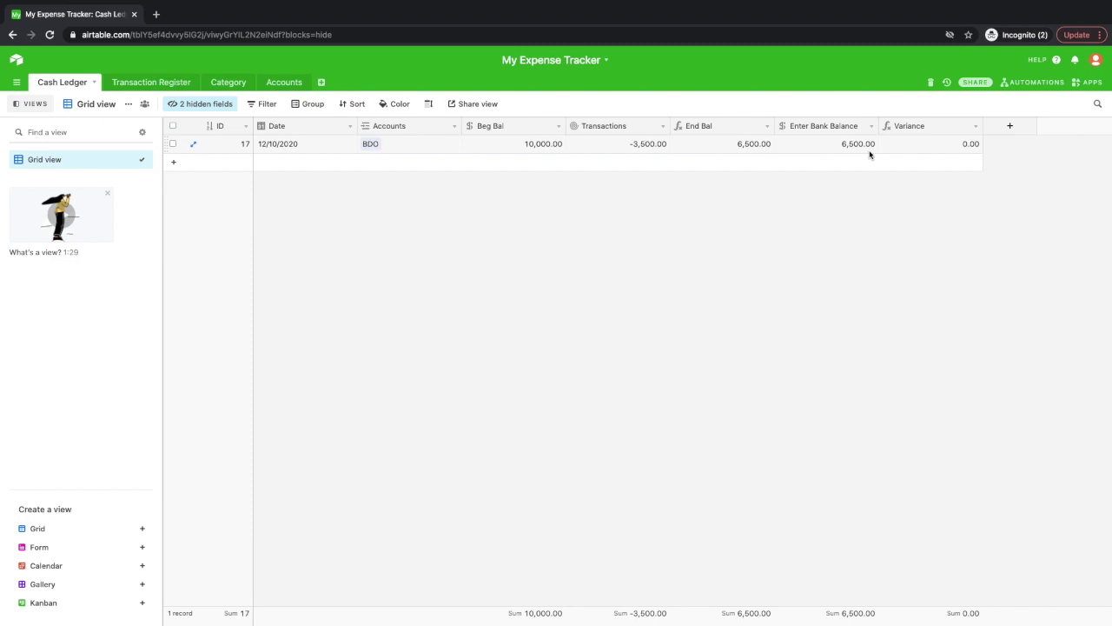
# Add a new Cash Ledger record dated December 13, 2020.
pyautogui.click(316, 165)
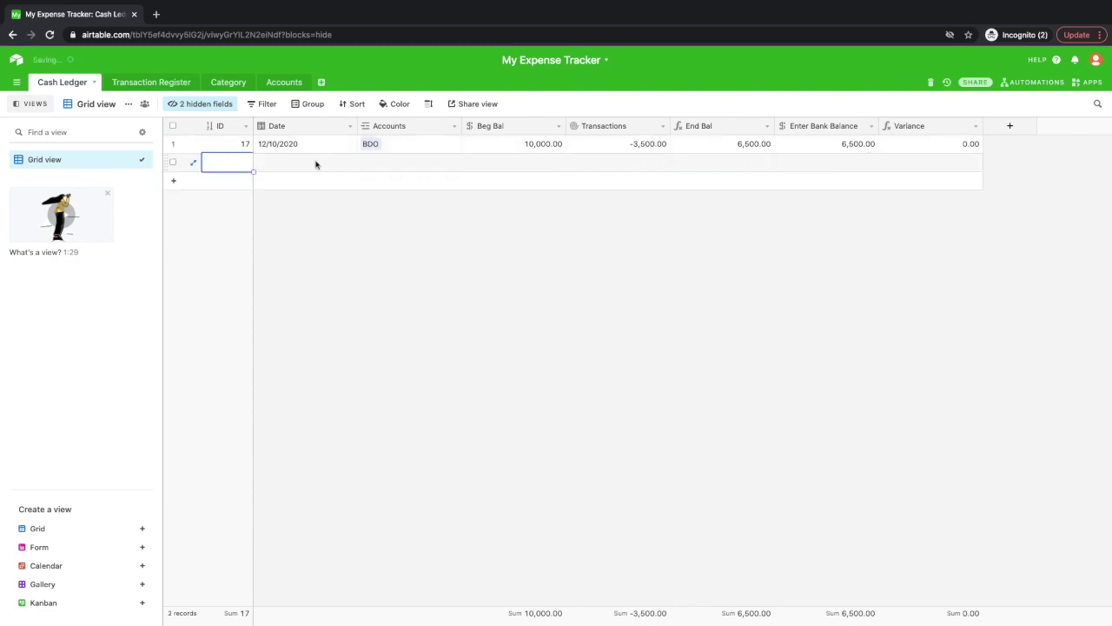
pyautogui.click(330, 166)
pyautogui.click(330, 166)
pyautogui.click(543, 196)
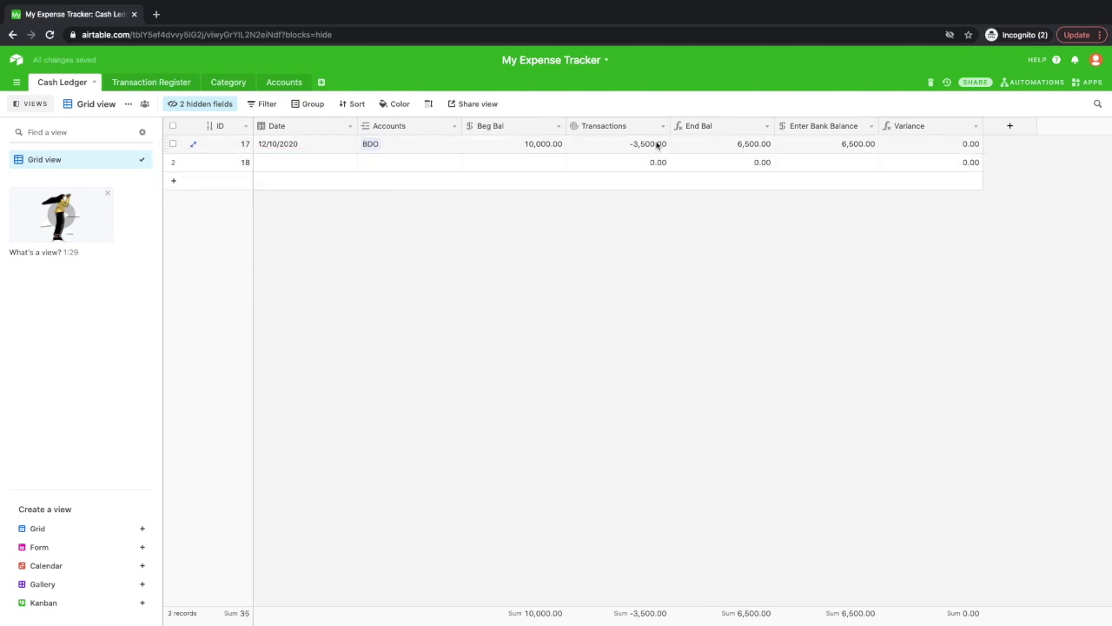
pyautogui.click(330, 164)
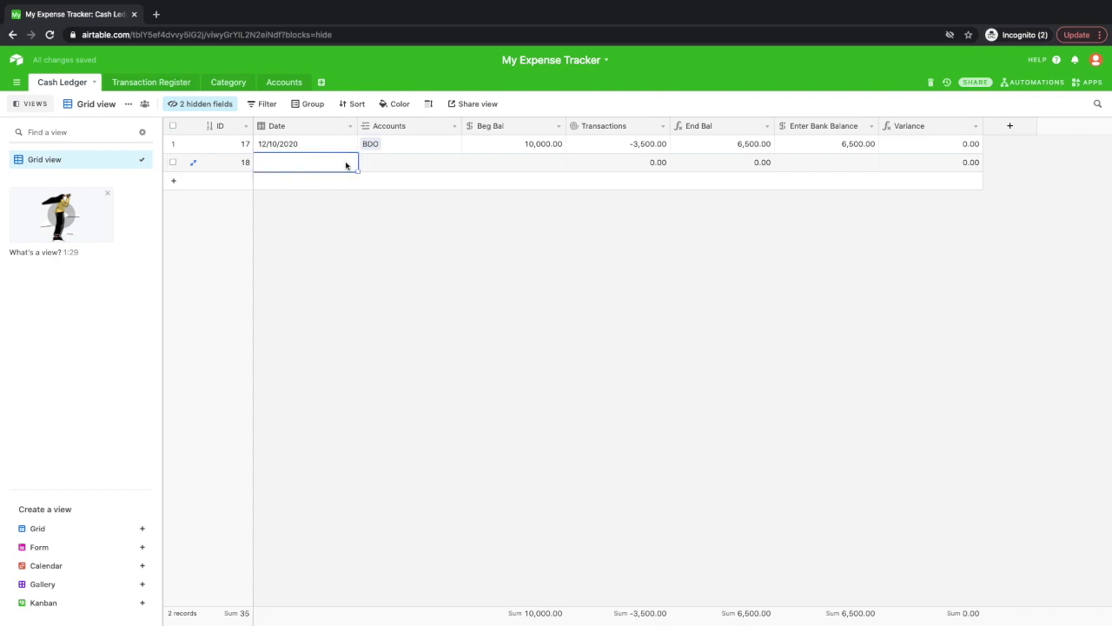
pyautogui.click(346, 164)
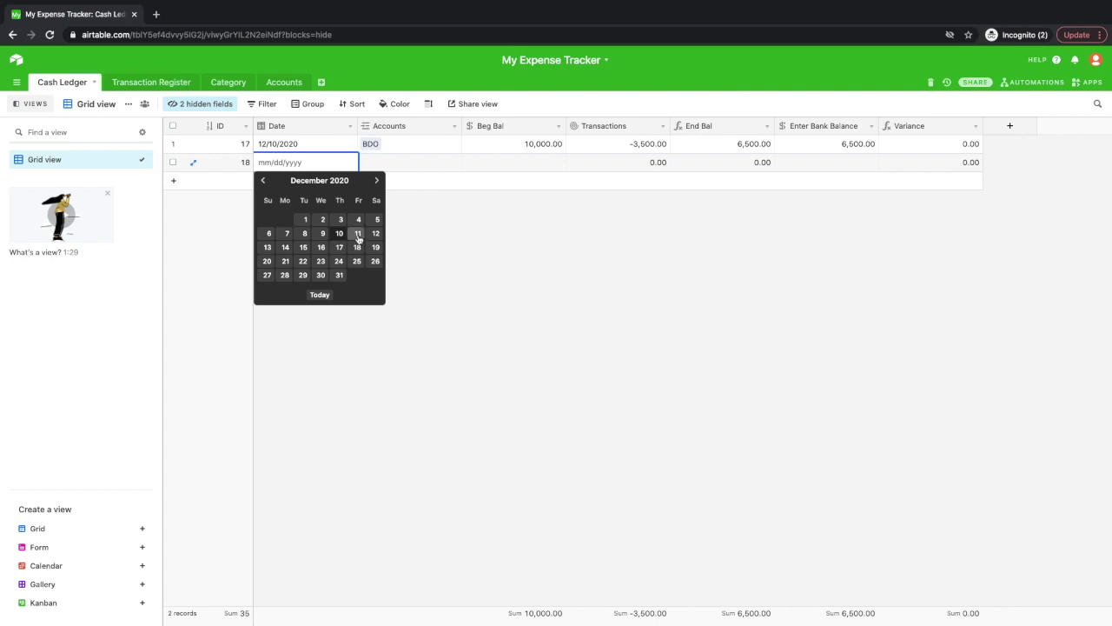
pyautogui.click(269, 249)
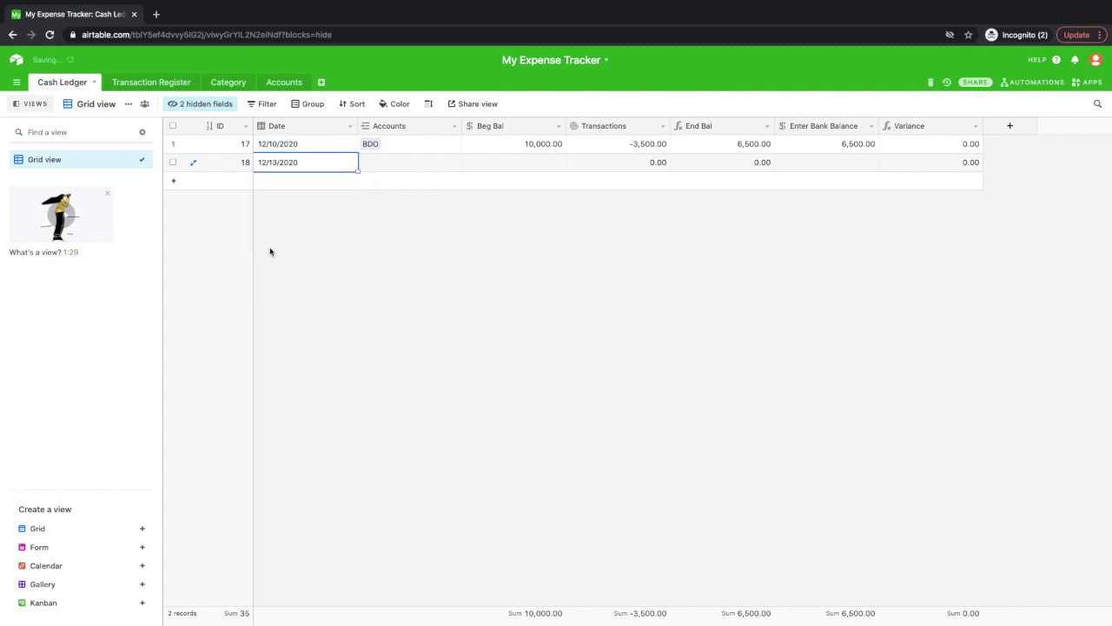
# Link the record to BDO and give it a 6,500 beginning balance.
pyautogui.click(412, 170)
pyautogui.click(454, 161)
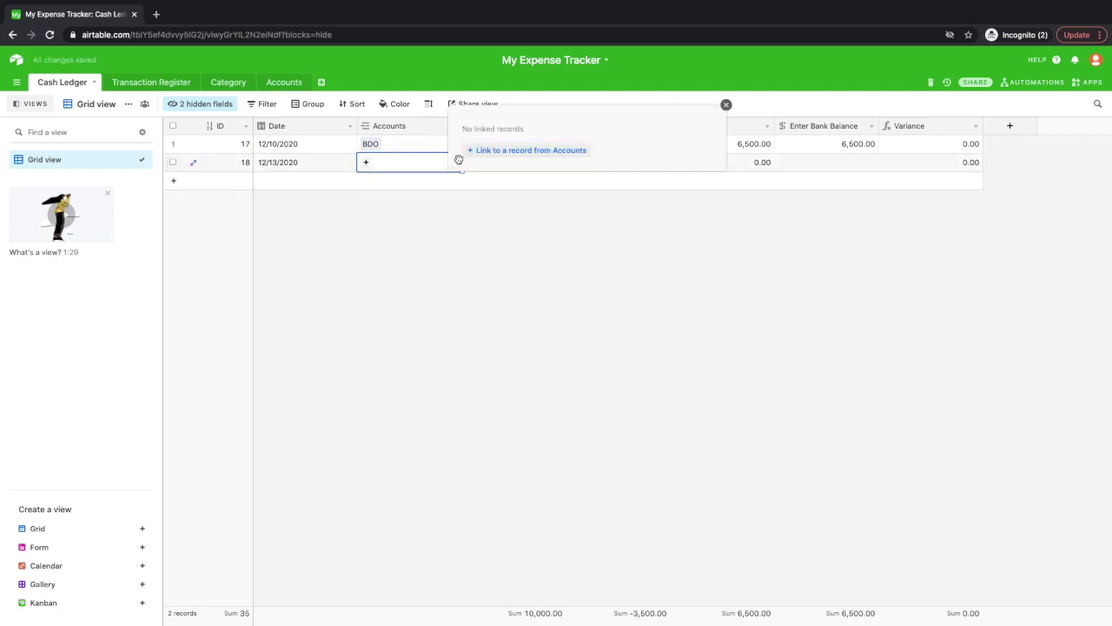
pyautogui.click(504, 151)
pyautogui.click(472, 161)
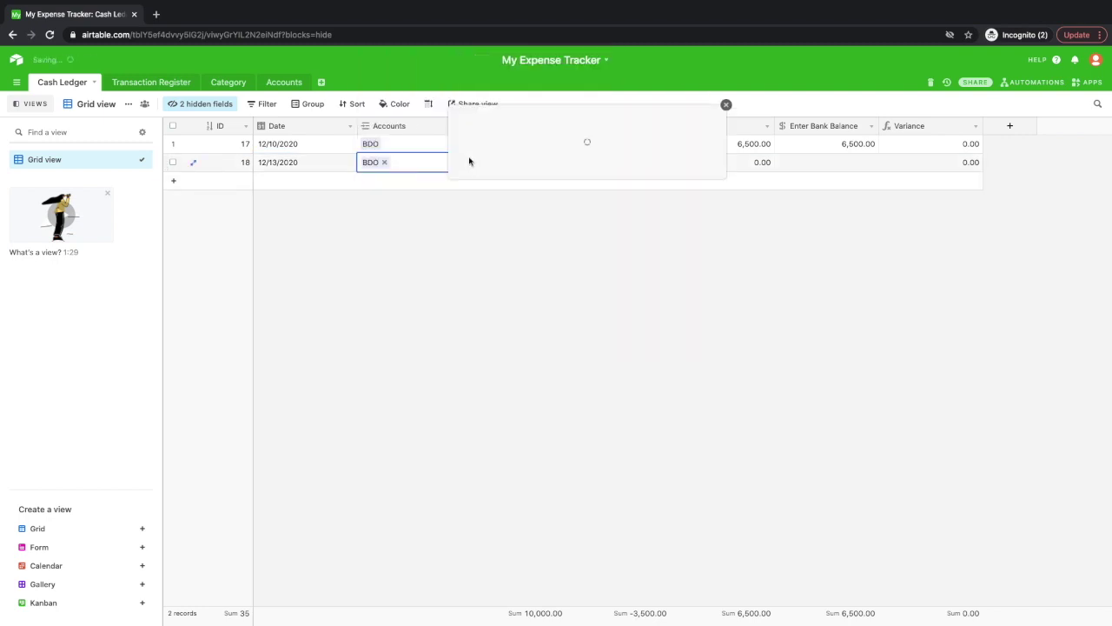
pyautogui.doubleClick(535, 164)
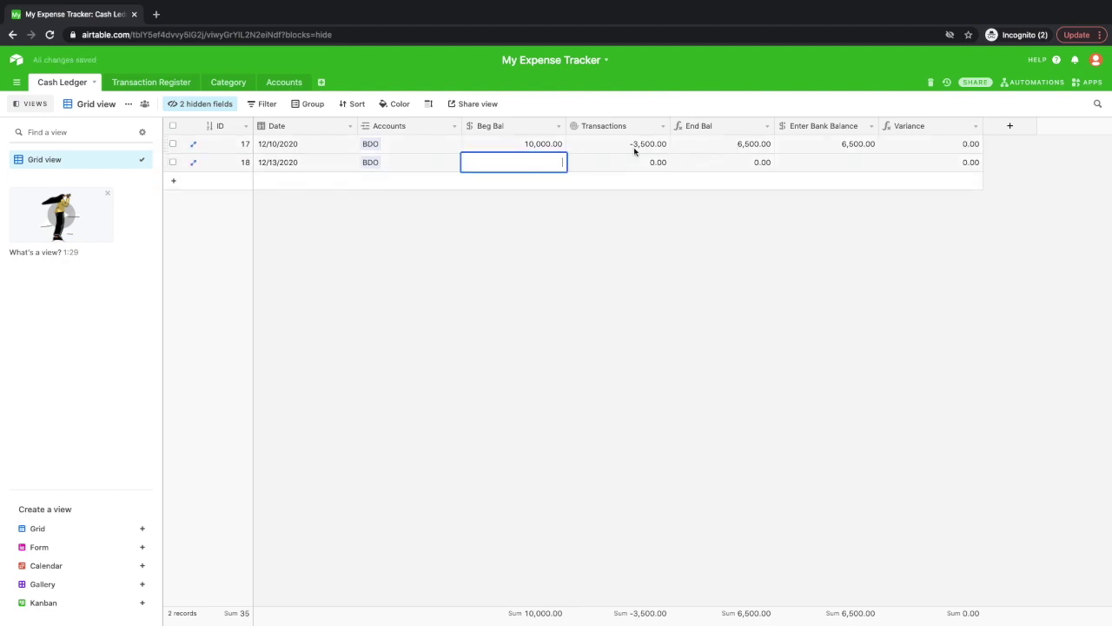
pyautogui.write('6500')
pyautogui.click(611, 256)
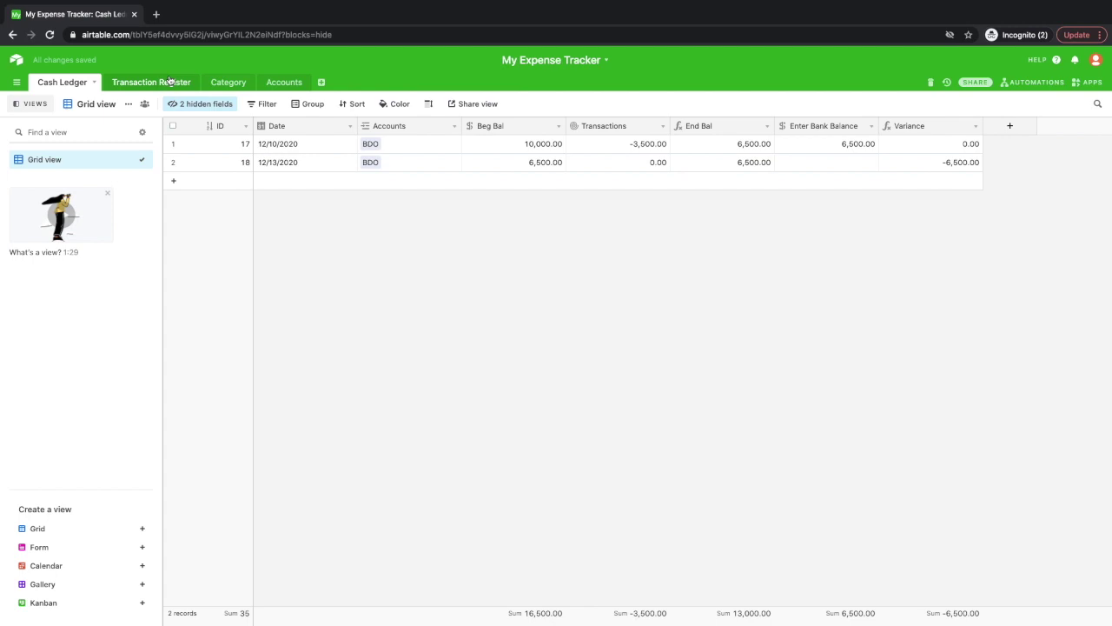
pyautogui.click(170, 81)
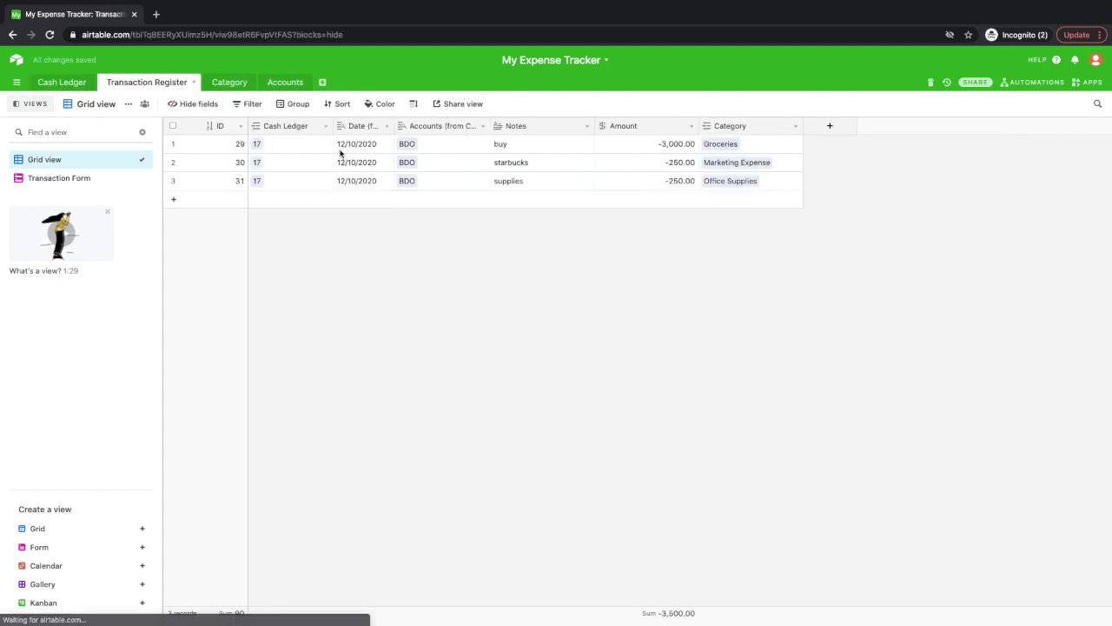
# Check Cash Ledger's group-by field list, close it without grouping, and return to Transaction Register.
pyautogui.click(73, 81)
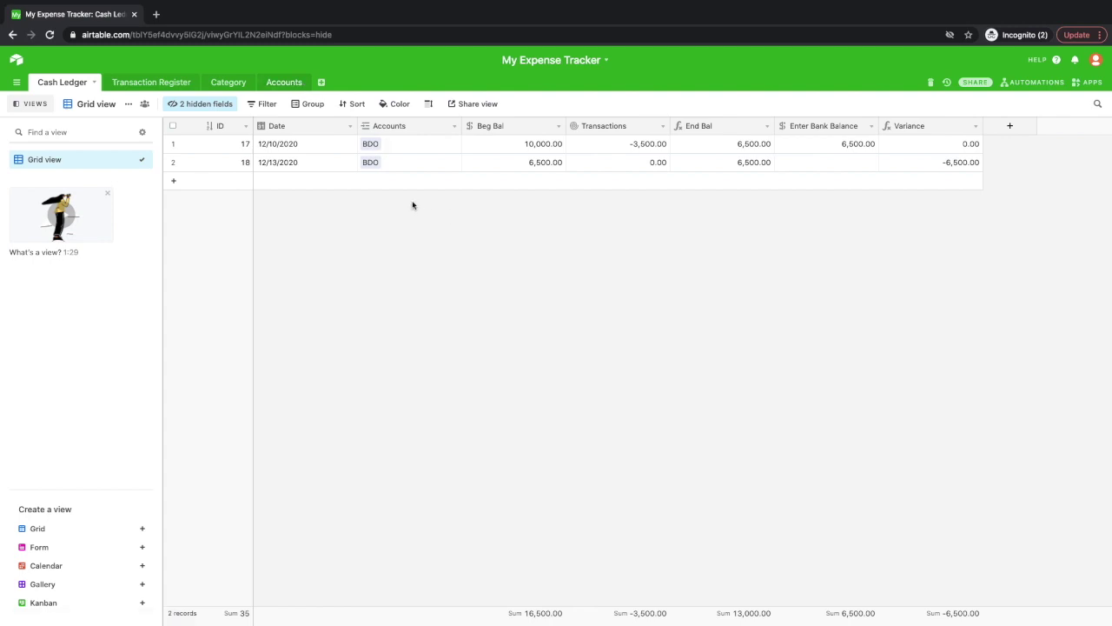
pyautogui.click(323, 107)
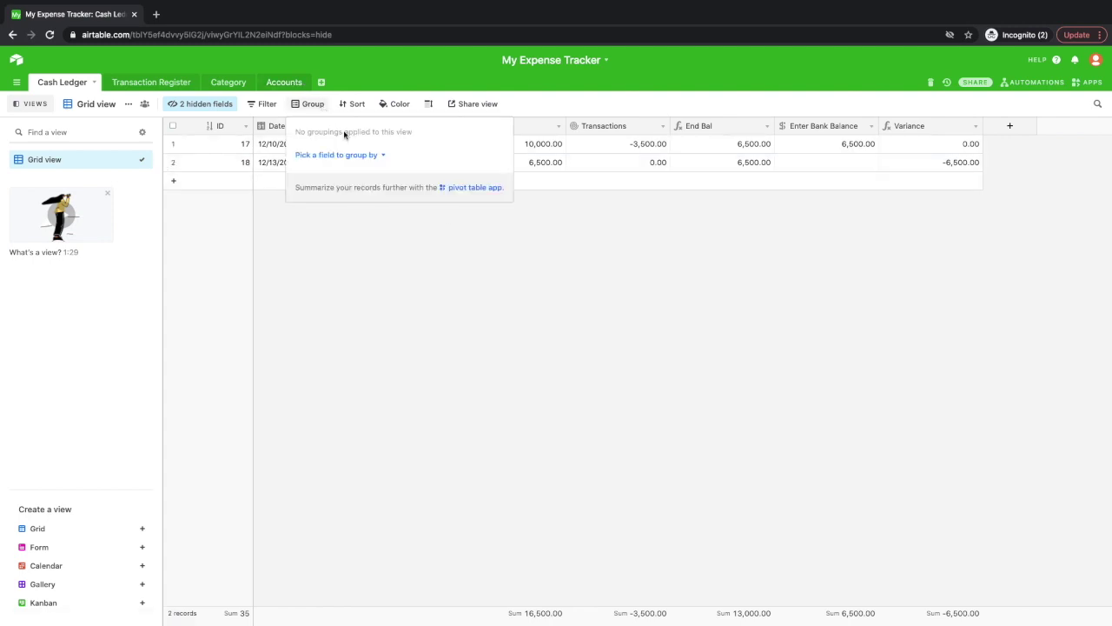
pyautogui.click(380, 155)
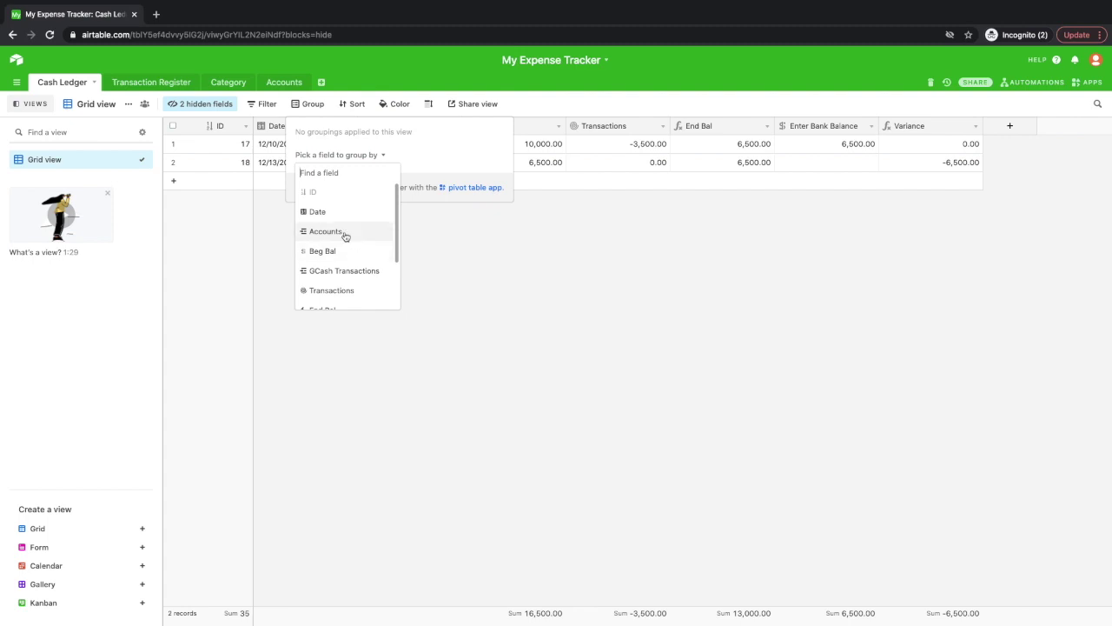
pyautogui.click(476, 244)
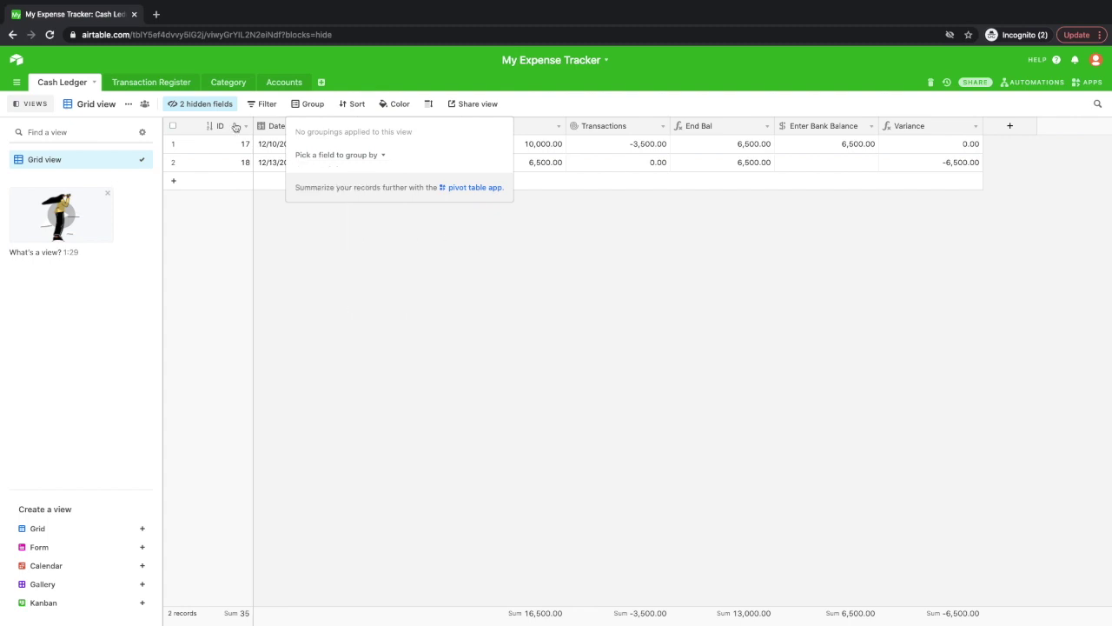
pyautogui.click(175, 85)
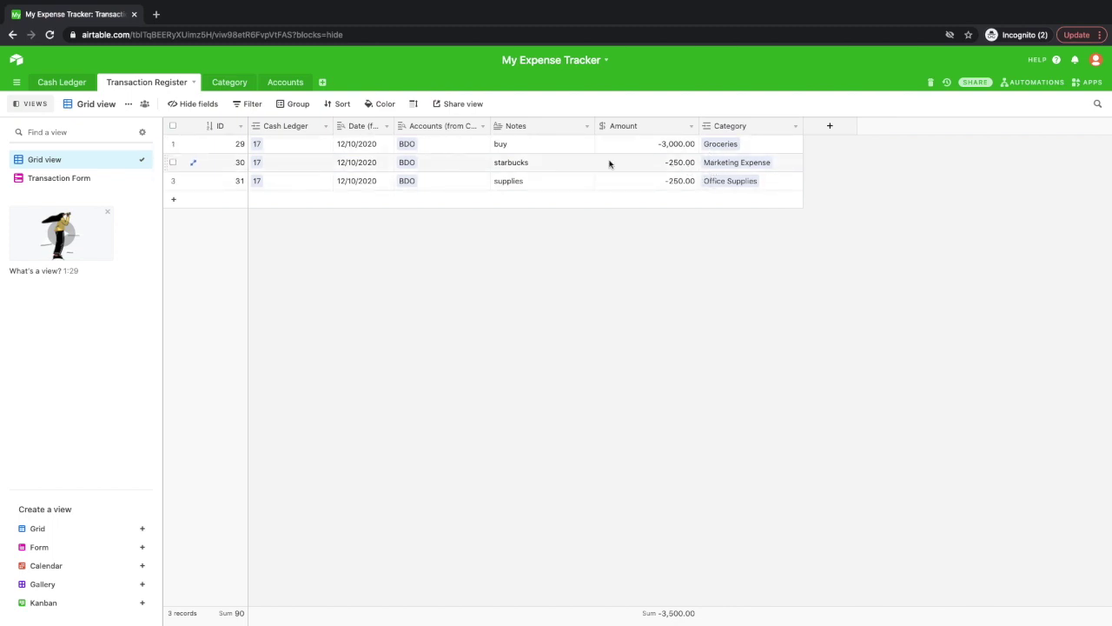
# Group the Transaction Register by the Category field, then view the Accounts table.
pyautogui.click(249, 126)
pyautogui.click(302, 106)
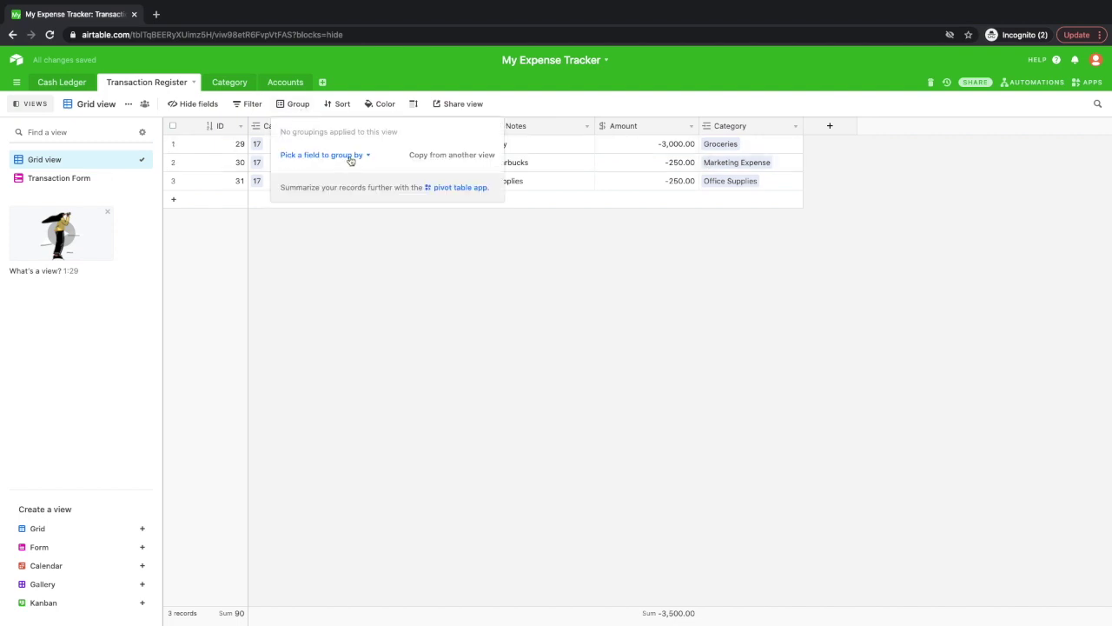
pyautogui.click(350, 154)
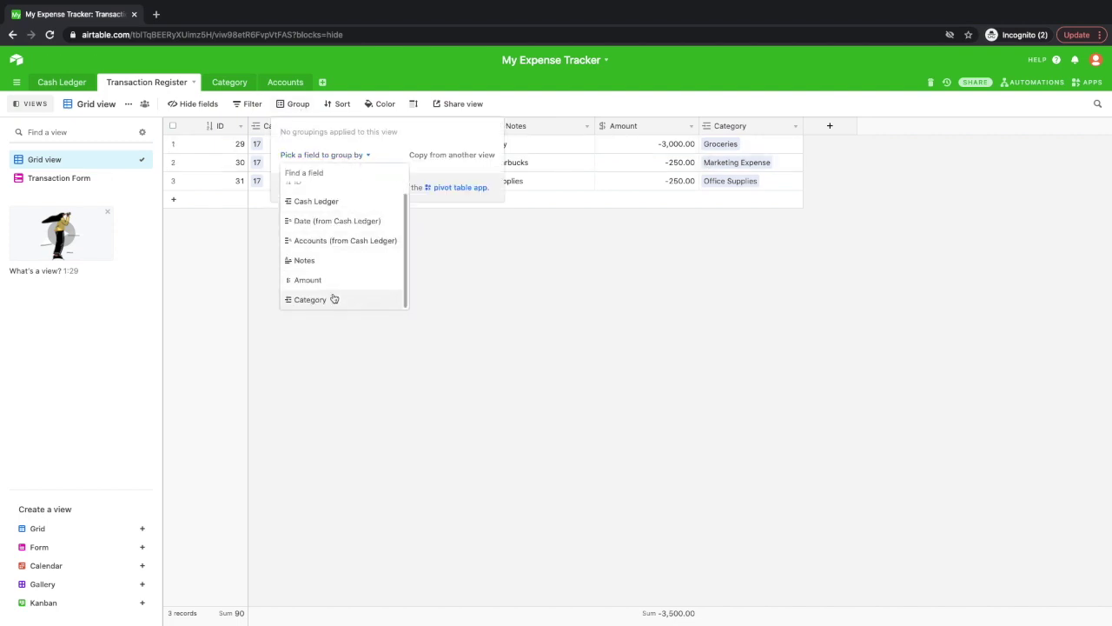
pyautogui.click(336, 298)
pyautogui.moveTo(257, 126); pyautogui.dragTo(299, 126)
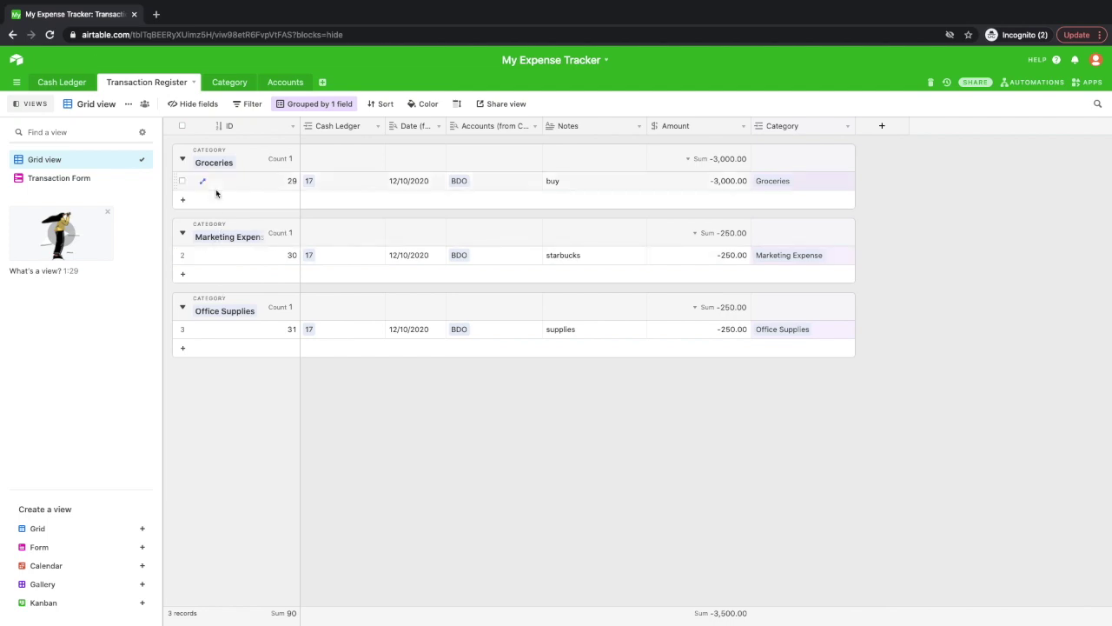
pyautogui.click(276, 83)
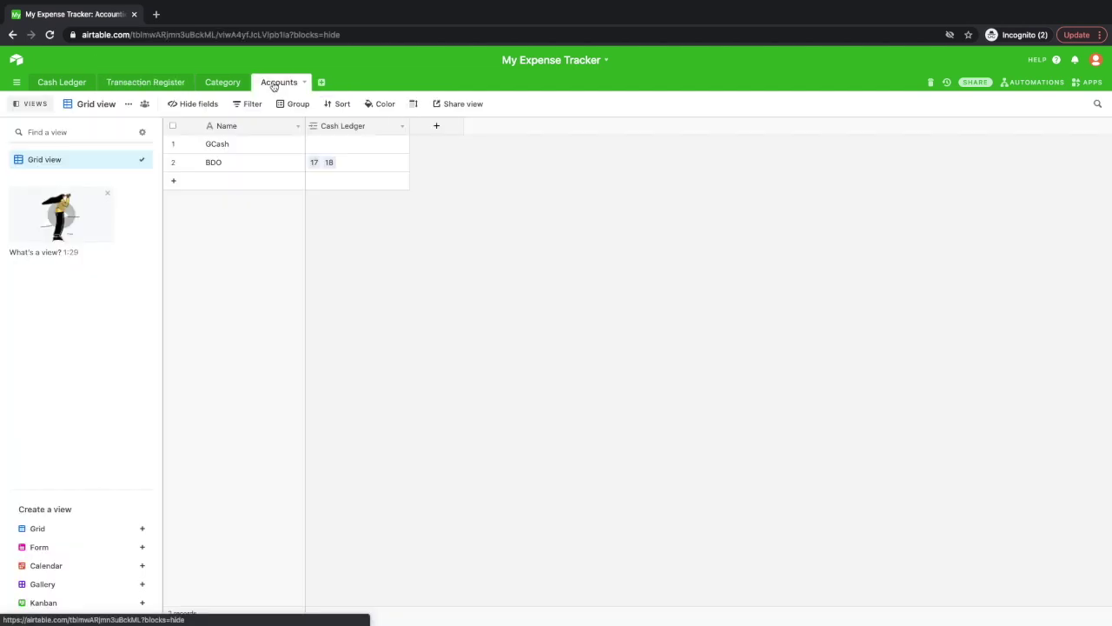
# Hide the Cash Ledger column in Accounts and Transaction Raw in Category, then return to Cash Ledger.
pyautogui.click(405, 130)
pyautogui.click(356, 378)
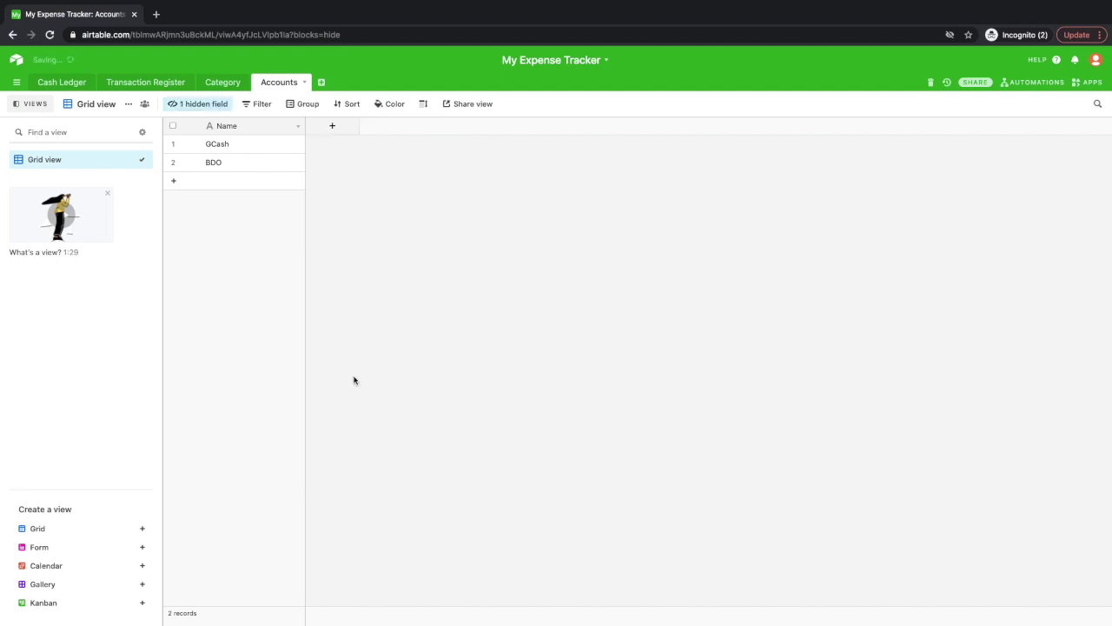
pyautogui.click(218, 86)
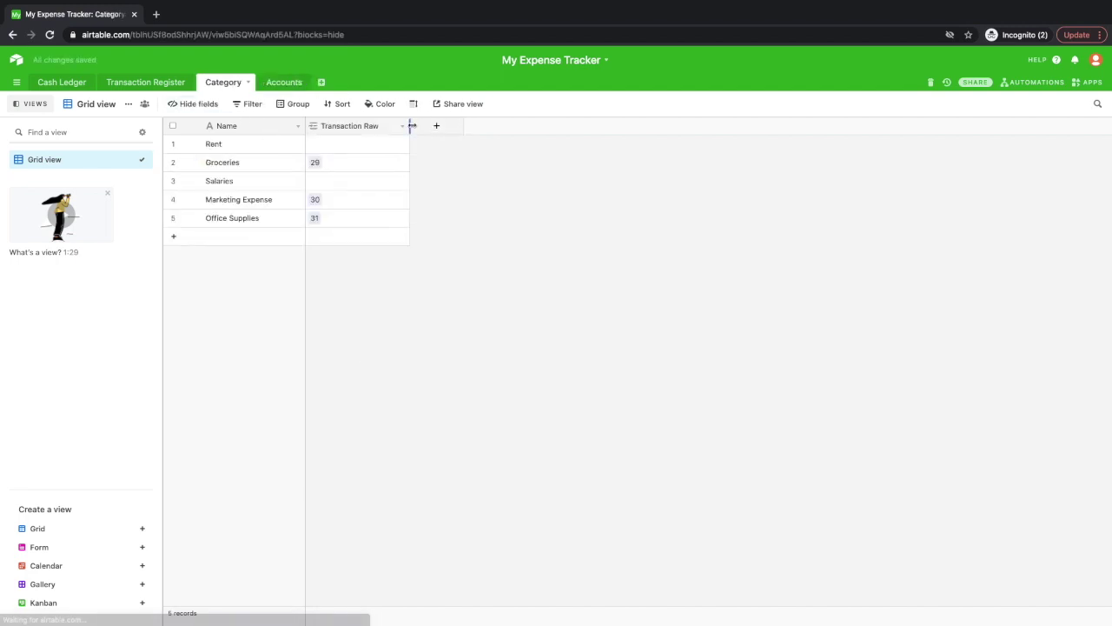
pyautogui.click(403, 126)
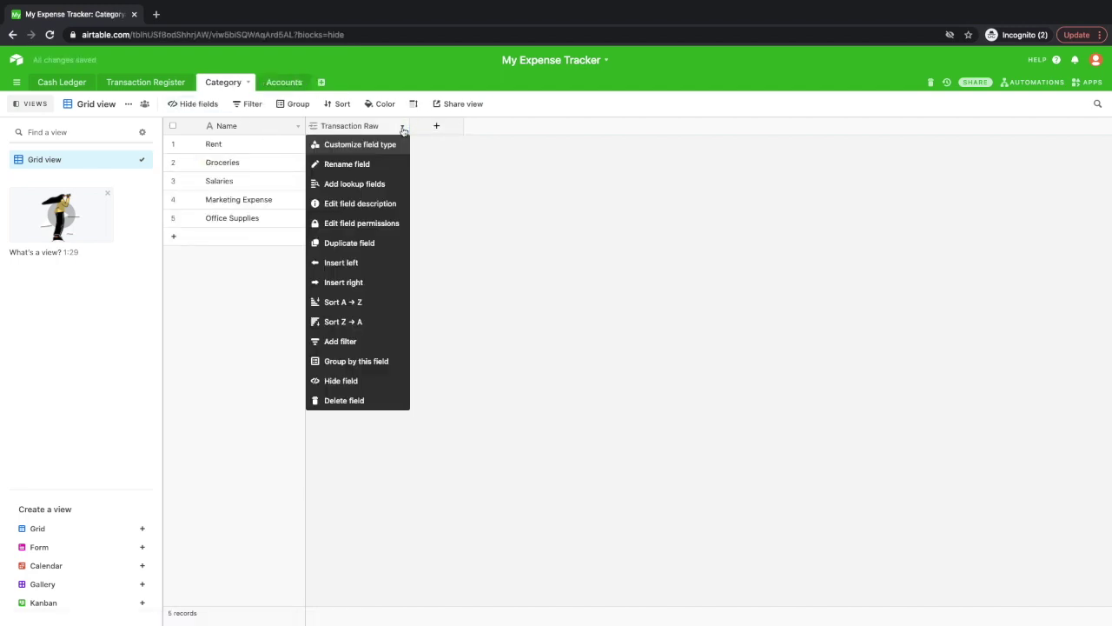
pyautogui.click(365, 379)
pyautogui.click(145, 81)
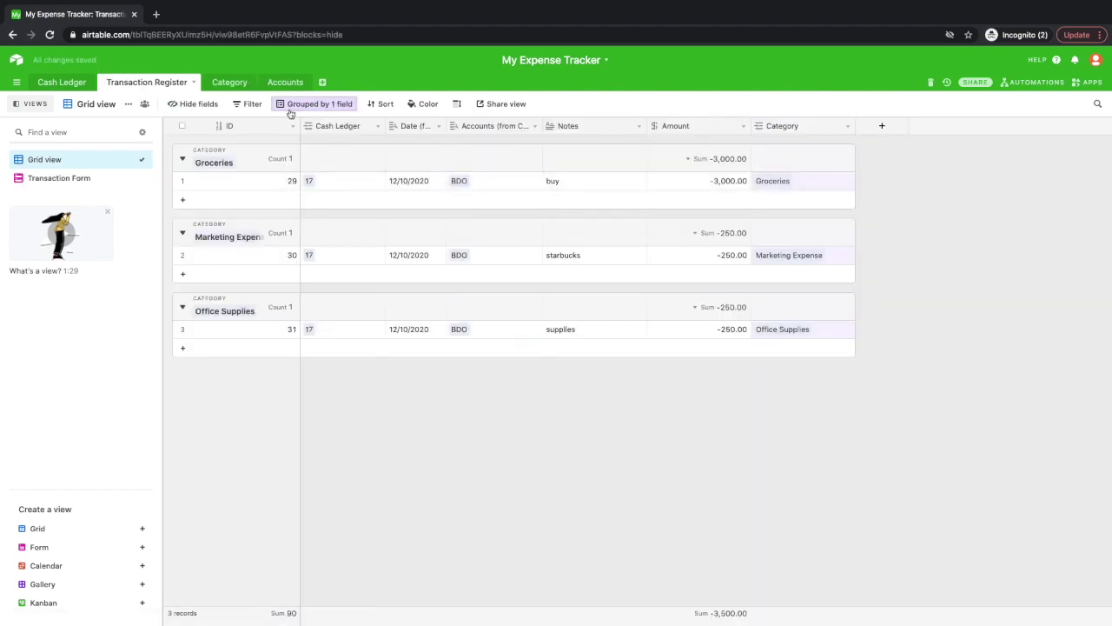
pyautogui.click(77, 82)
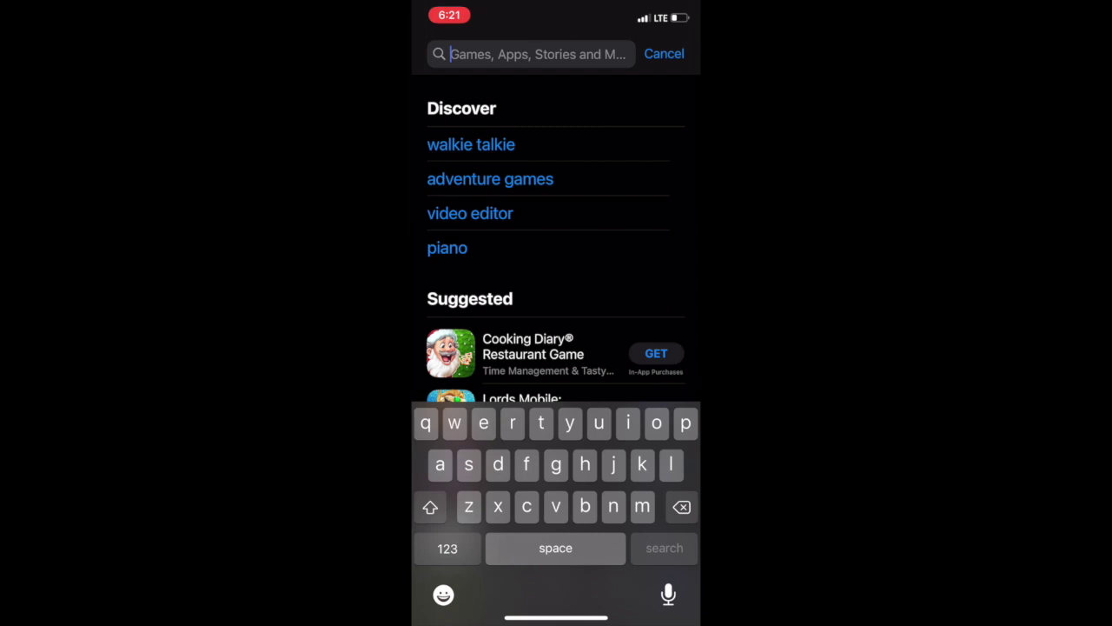
# Find Airtable in the App Store and sign in with the saved account e-mail and password.
pyautogui.write('air')
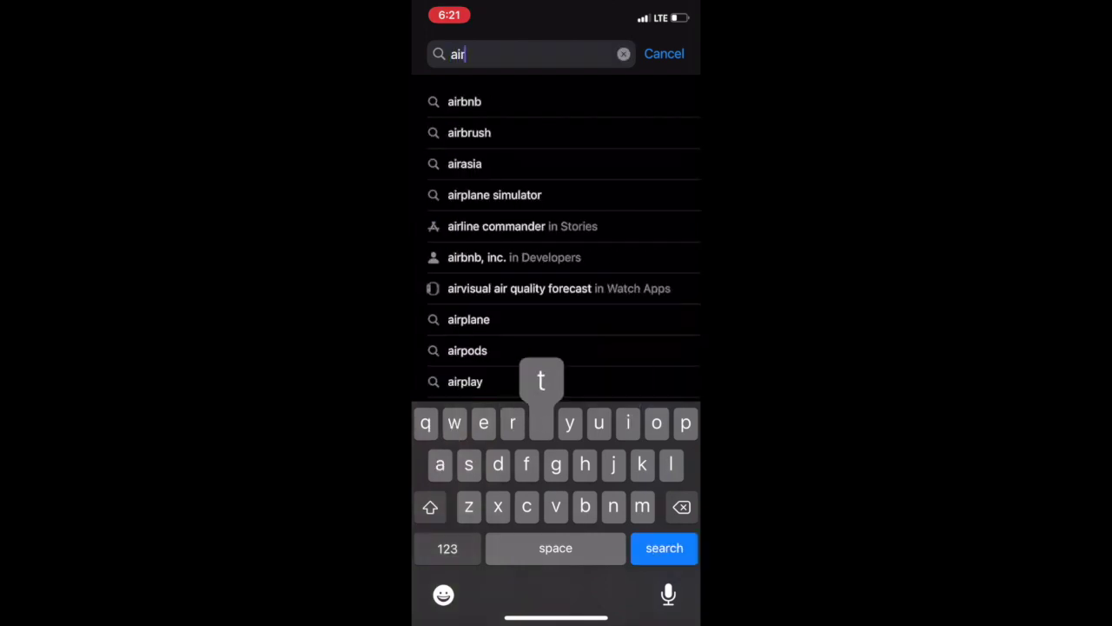
pyautogui.write('table')
pyautogui.press('Return')
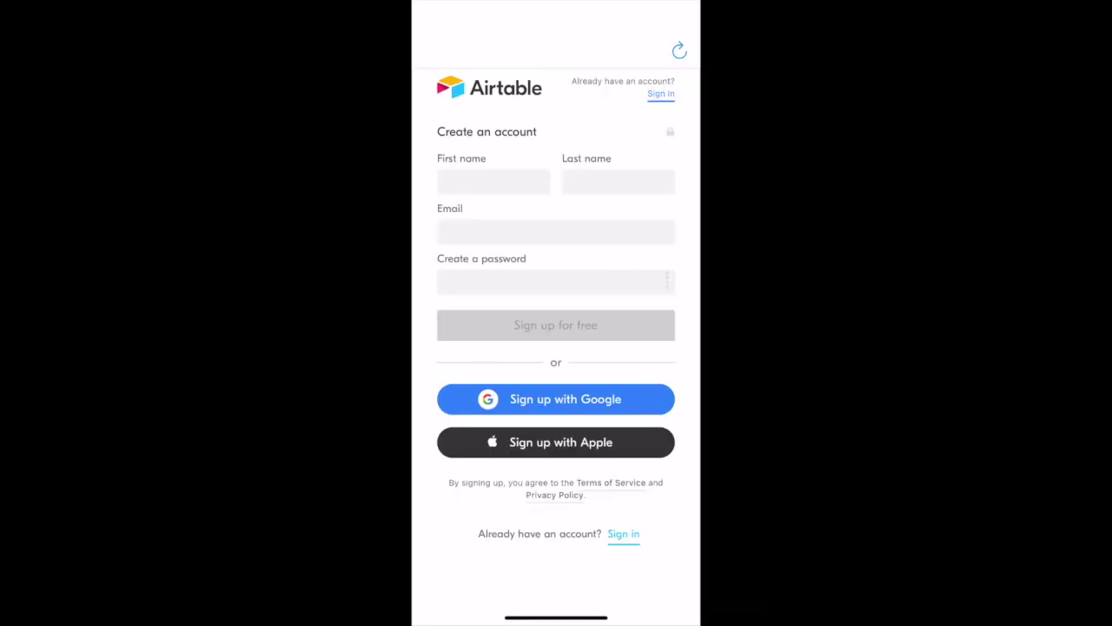
pyautogui.click(623, 534)
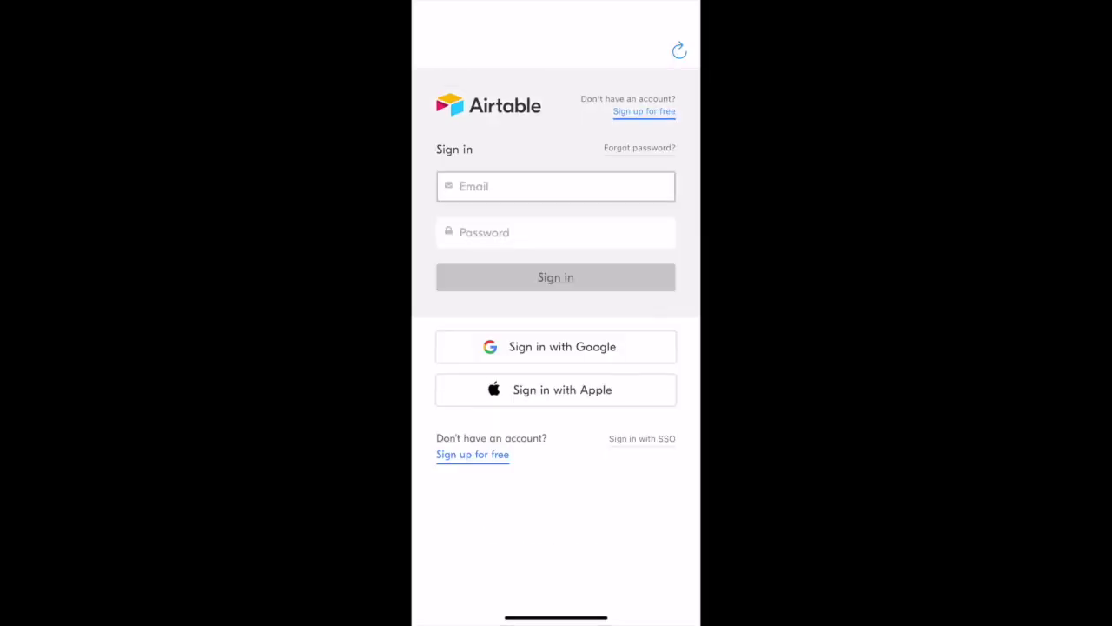
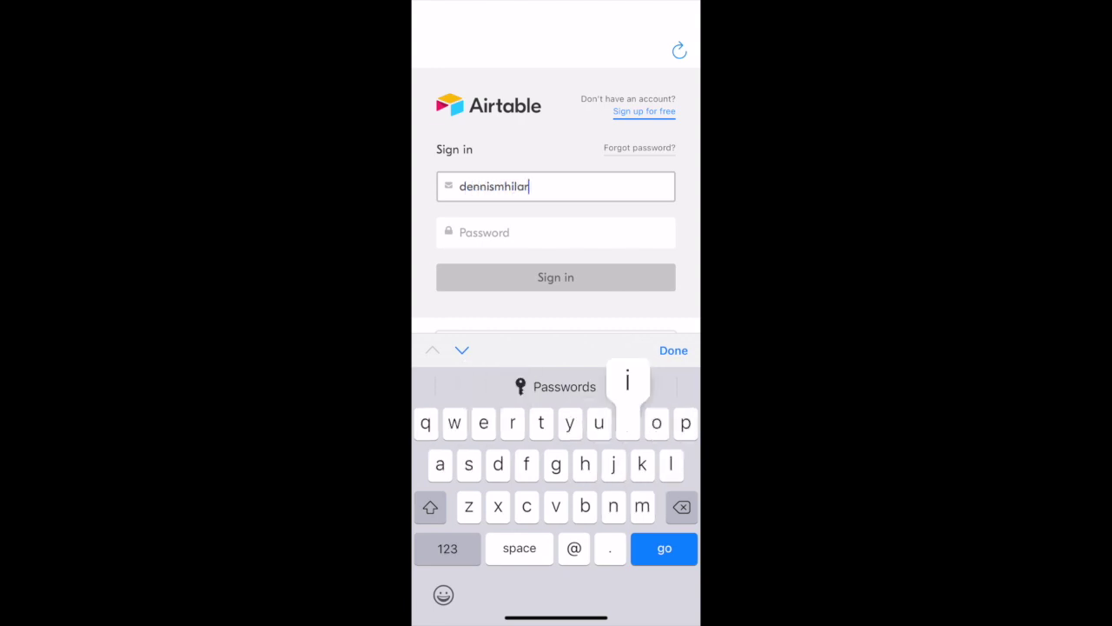
pyautogui.click(556, 387)
pyautogui.write('••')
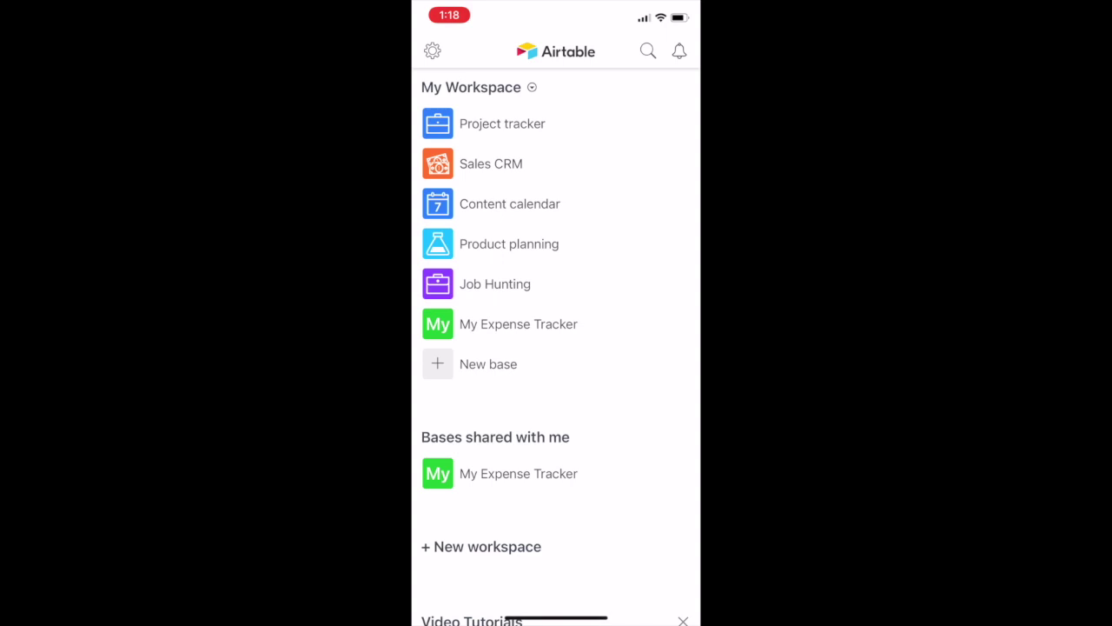
# Open My Expense Tracker, browse the Cash Ledger columns, then show the Transaction Register table.
pyautogui.click(518, 323)
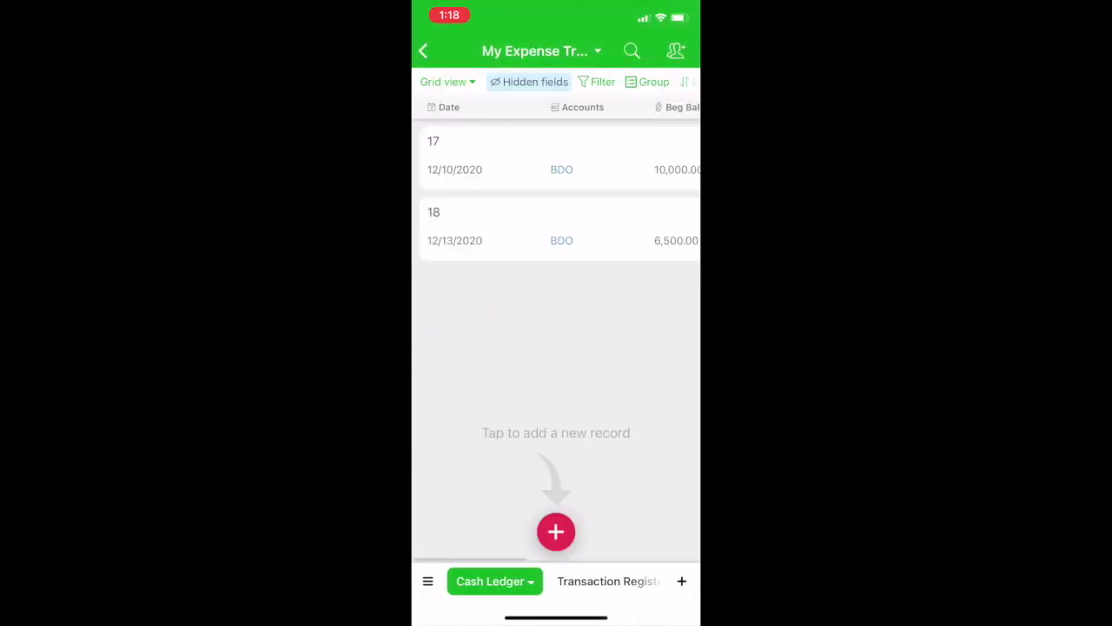
pyautogui.hscroll(3, 556, 191)
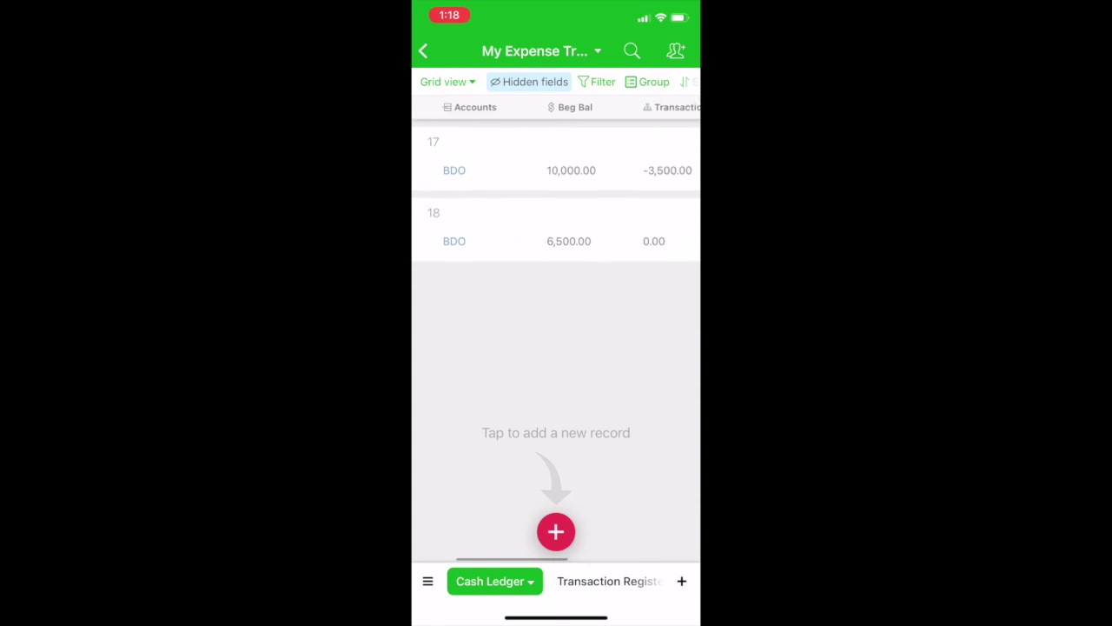
pyautogui.hscroll(3, 556, 191)
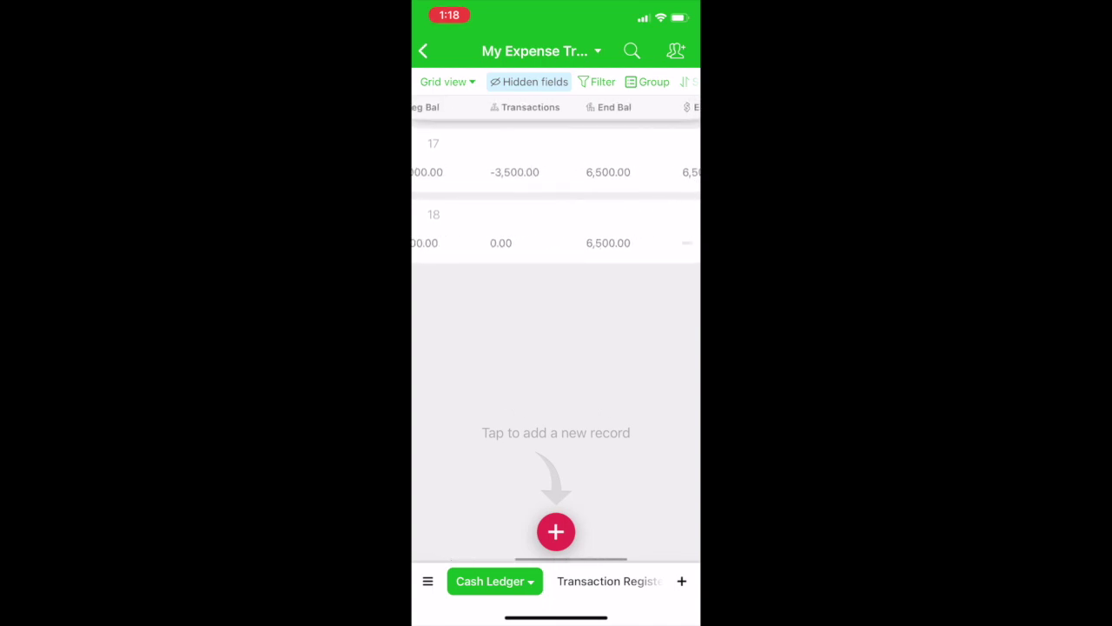
pyautogui.hscroll(-5, 556, 191)
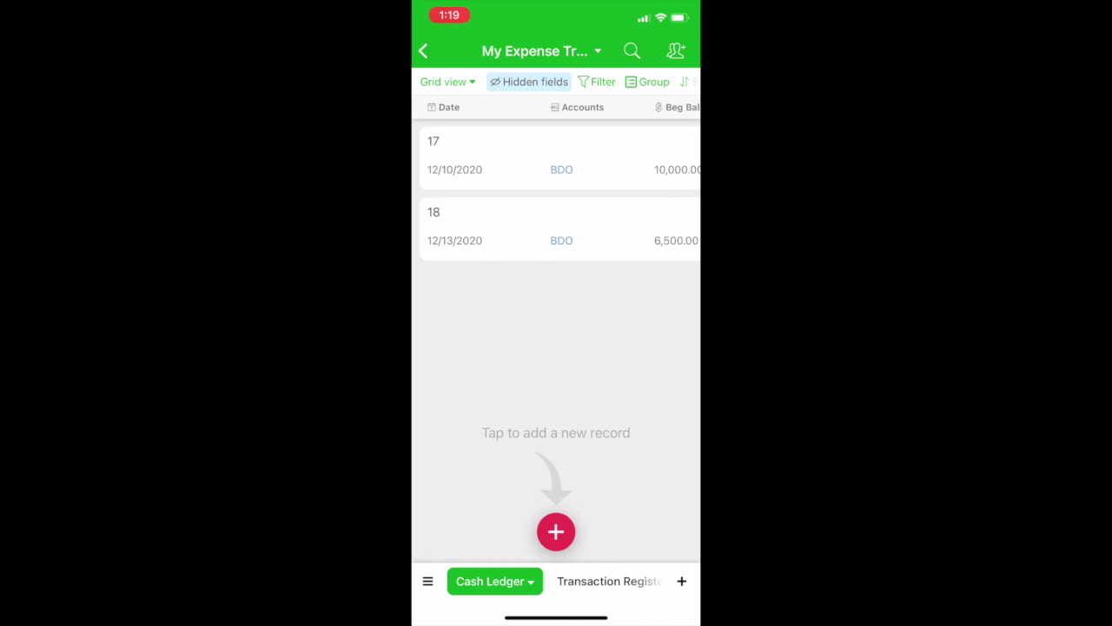
pyautogui.click(608, 581)
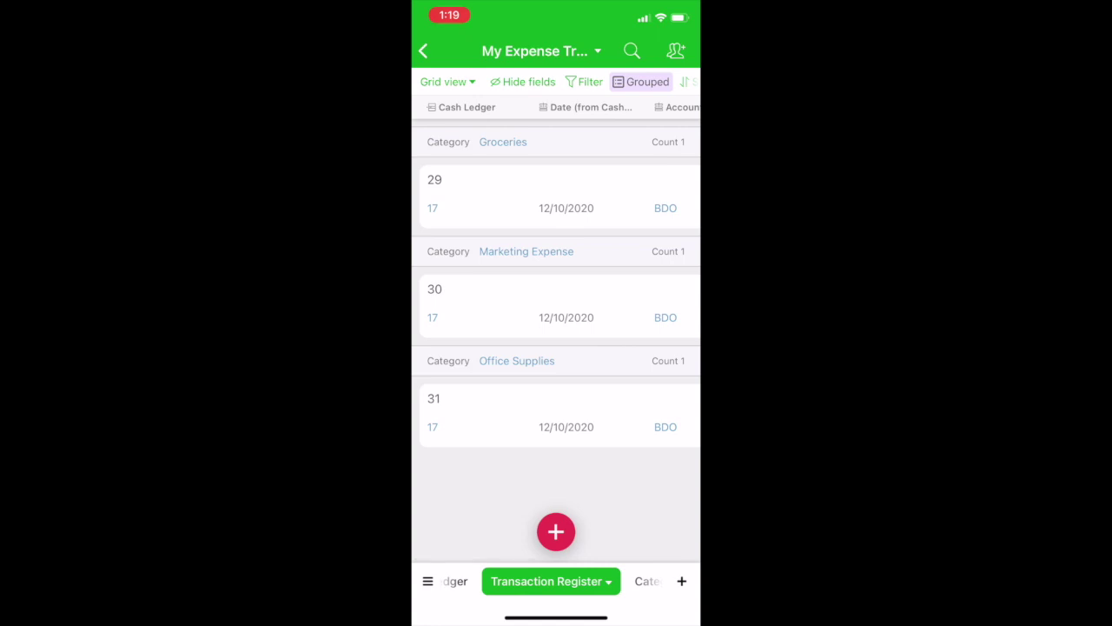
# Create a new transaction linked to Cash Ledger entry 18 with the note 'Coffee'.
pyautogui.click(557, 531)
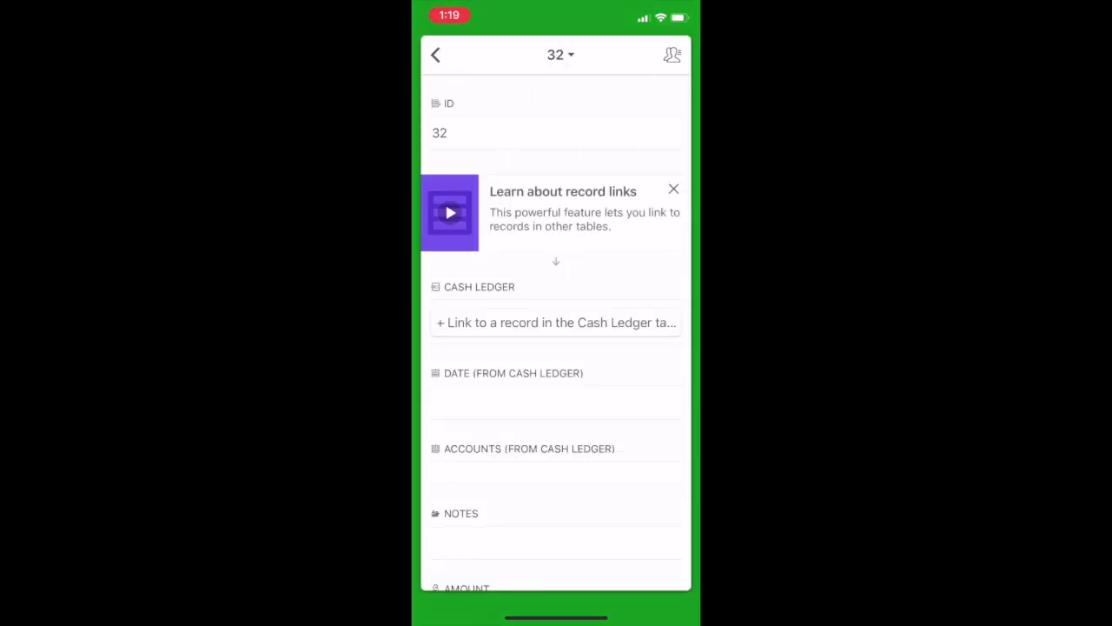
pyautogui.click(556, 322)
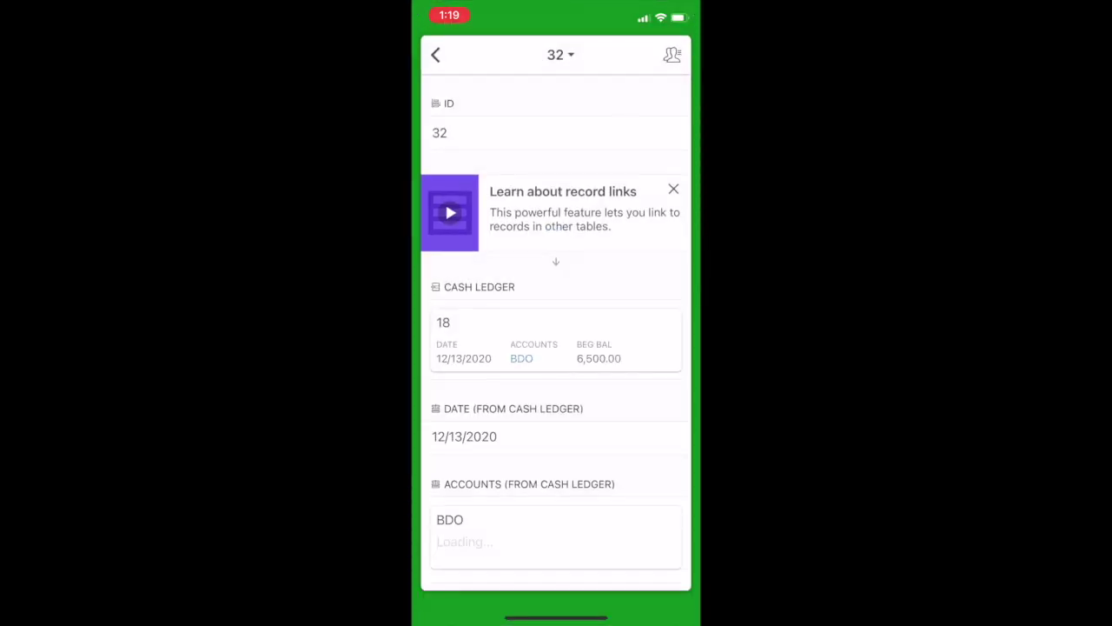
pyautogui.scroll(-4, 556, 347)
pyautogui.click(556, 389)
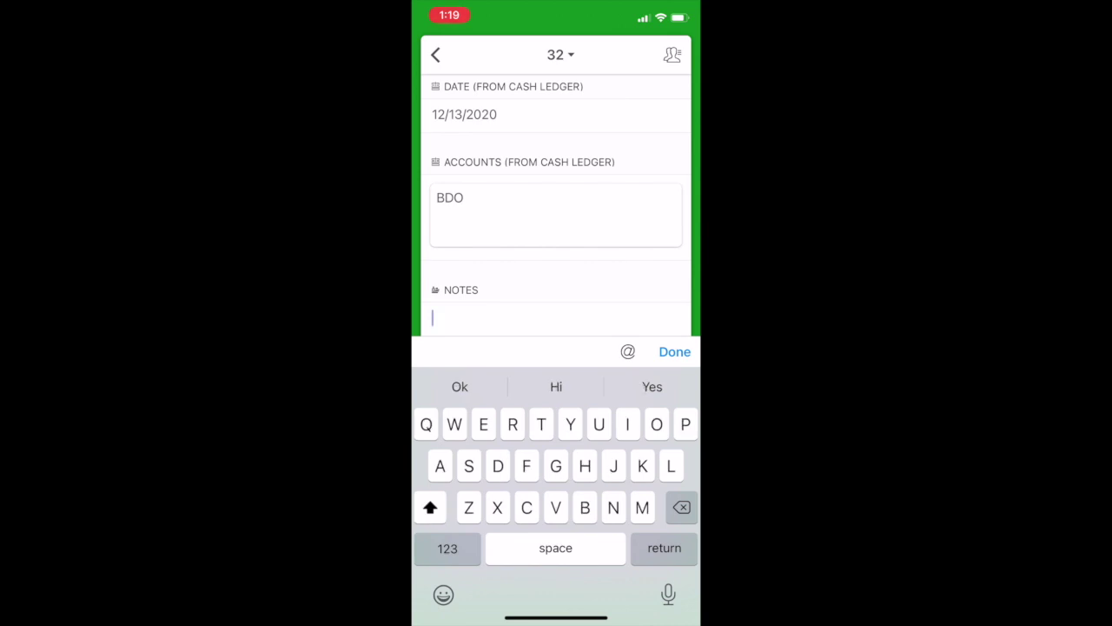
pyautogui.write('Cfoff')
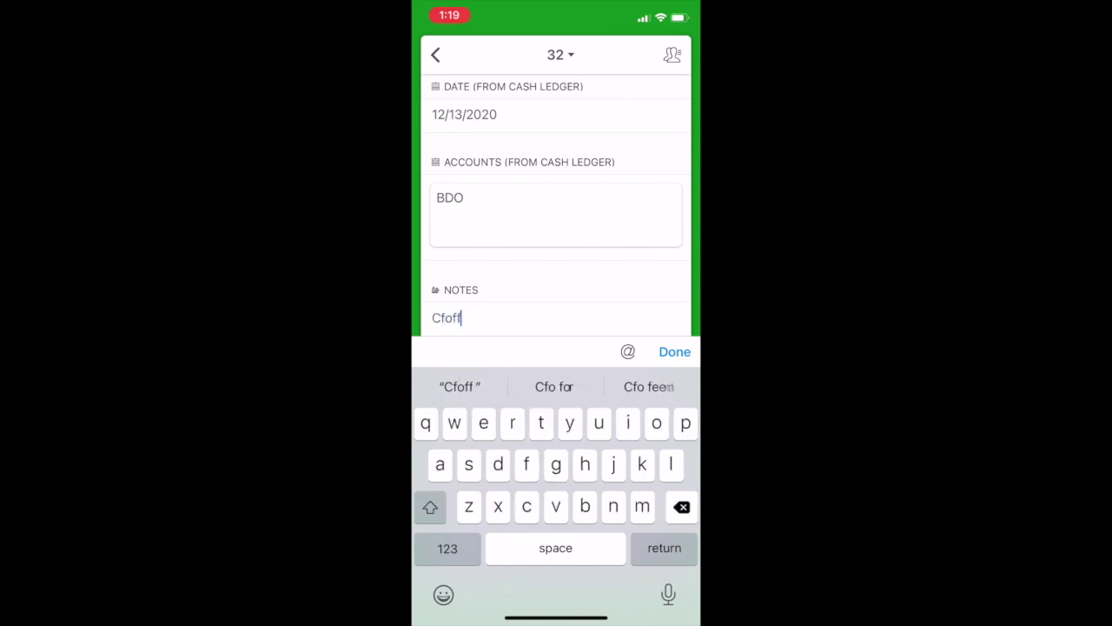
pyautogui.press('BackSpace')
pyautogui.press('BackSpace')
pyautogui.press('BackSpace')
pyautogui.press('BackSpace')
pyautogui.write('offee')
pyautogui.click(674, 351)
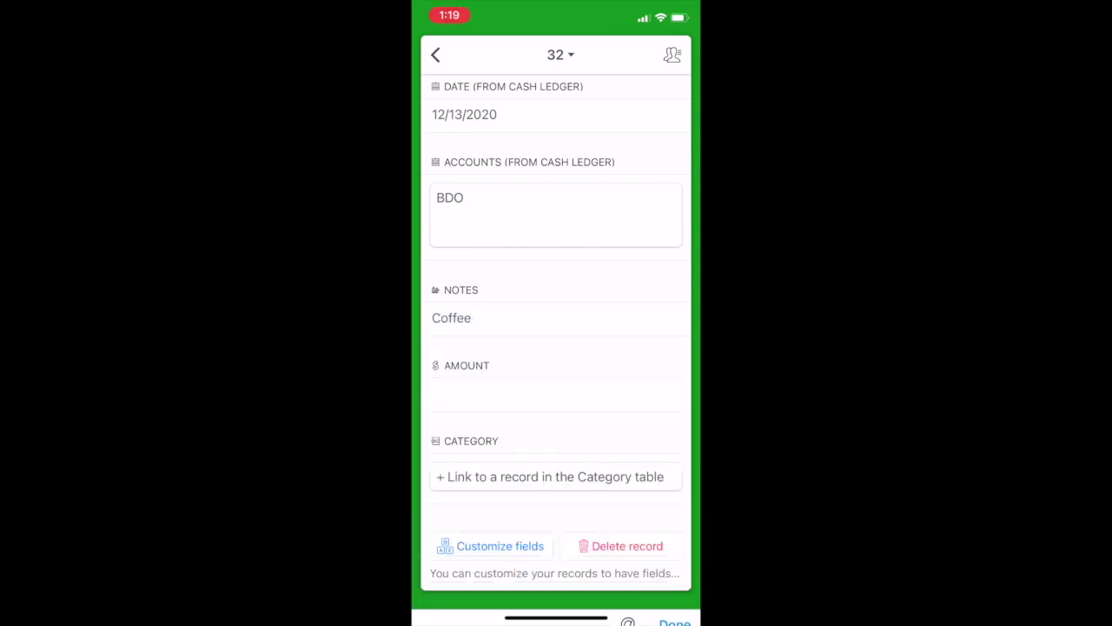
# Set the amount to -150 and the category to Marketing Expense, then close the record.
pyautogui.click(522, 395)
pyautogui.write('-150')
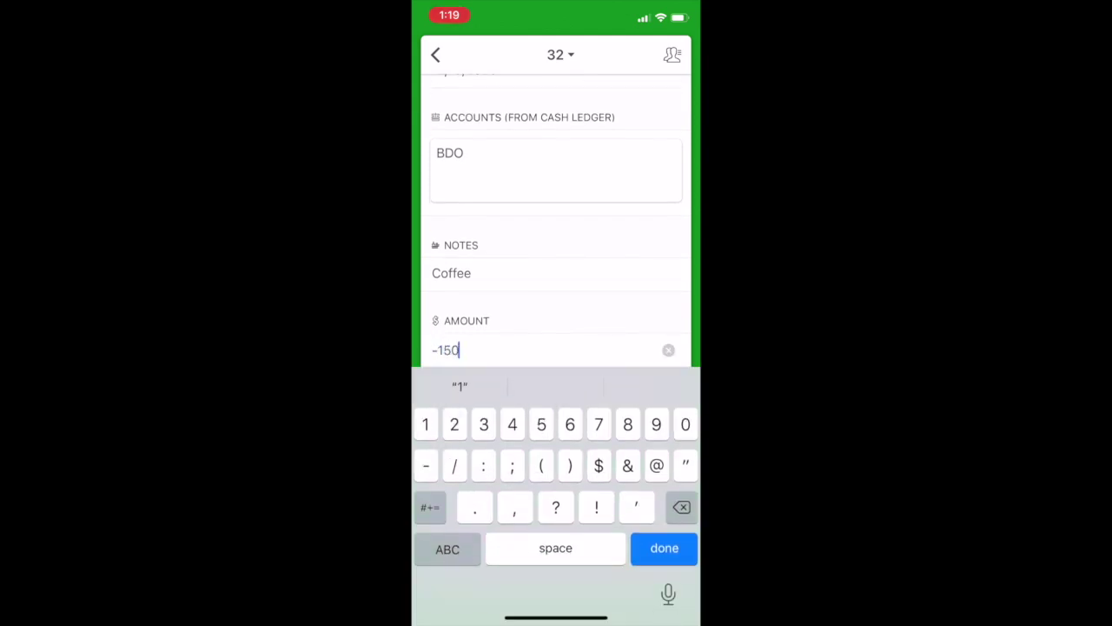
pyautogui.press('Return')
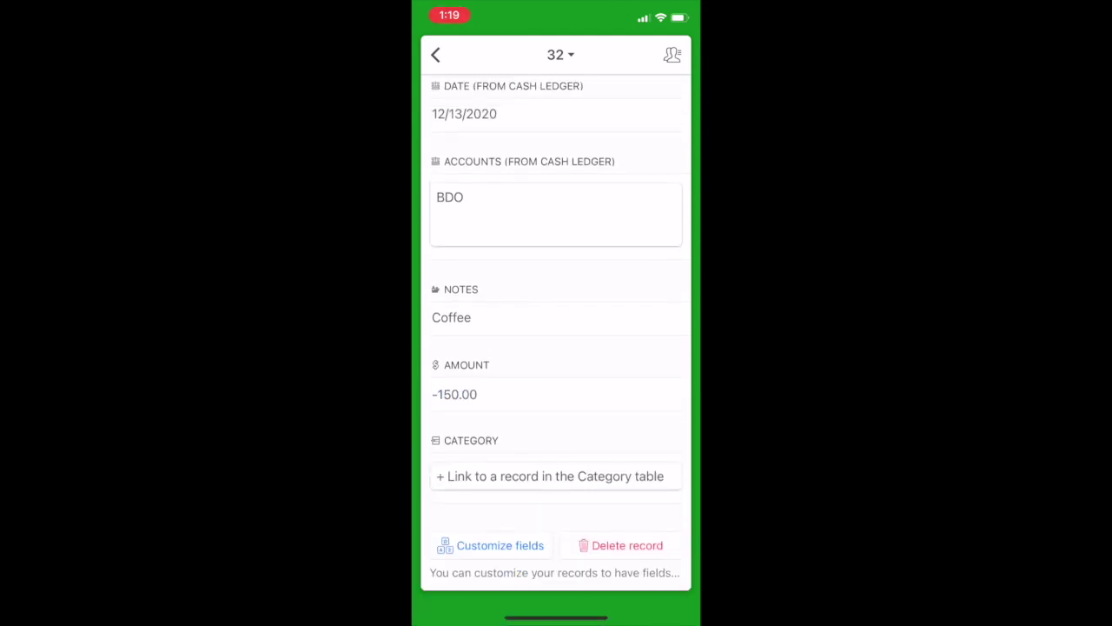
pyautogui.click(556, 477)
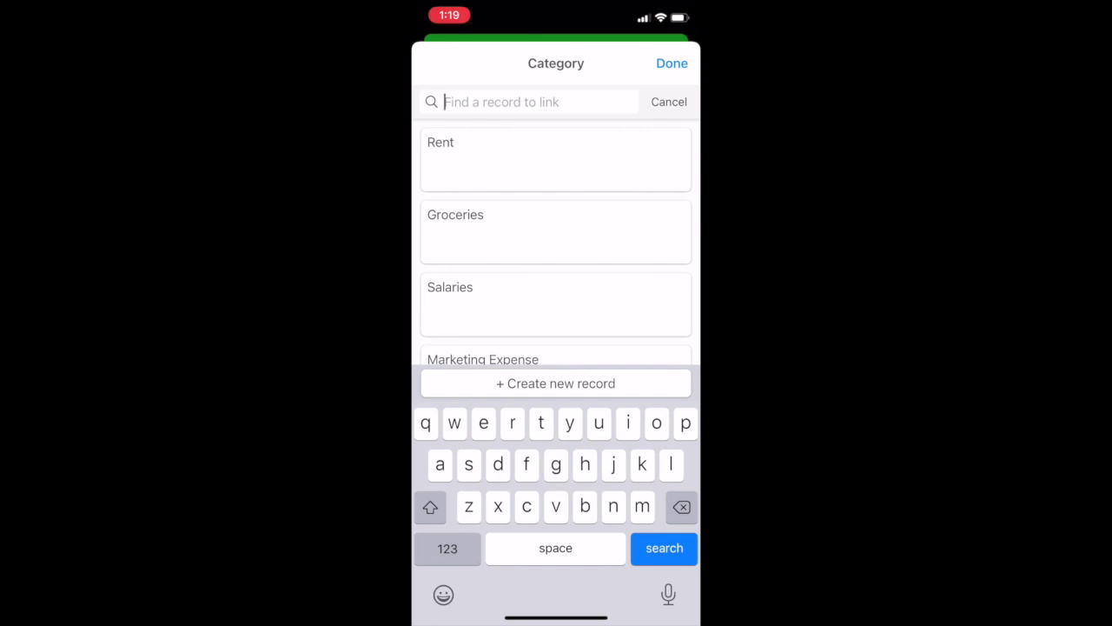
pyautogui.scroll(-2, 556, 261)
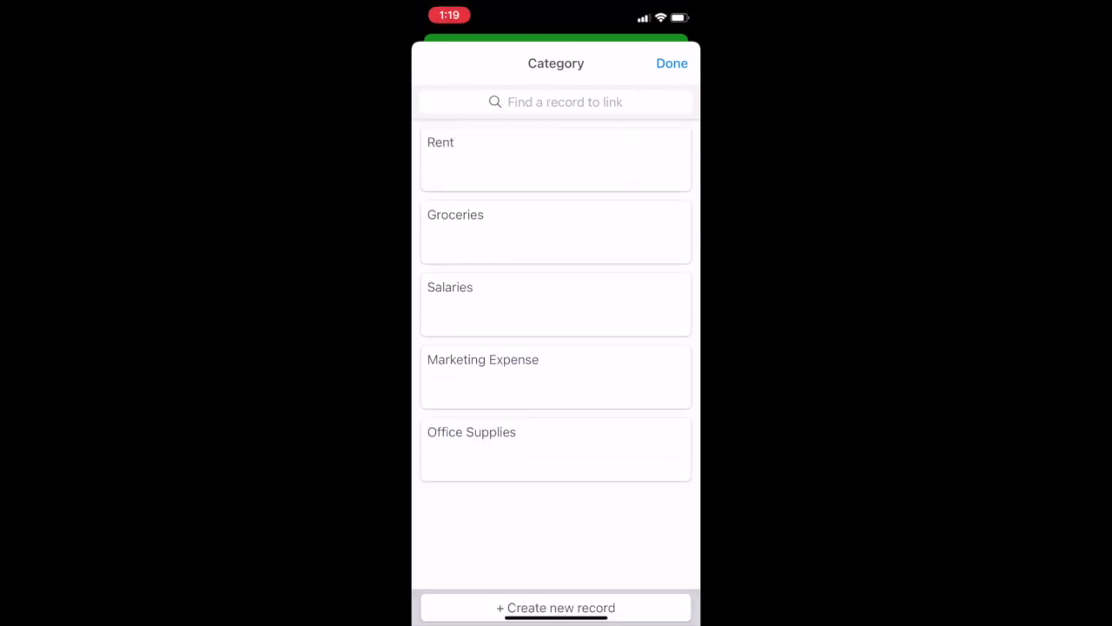
pyautogui.click(484, 362)
pyautogui.click(436, 54)
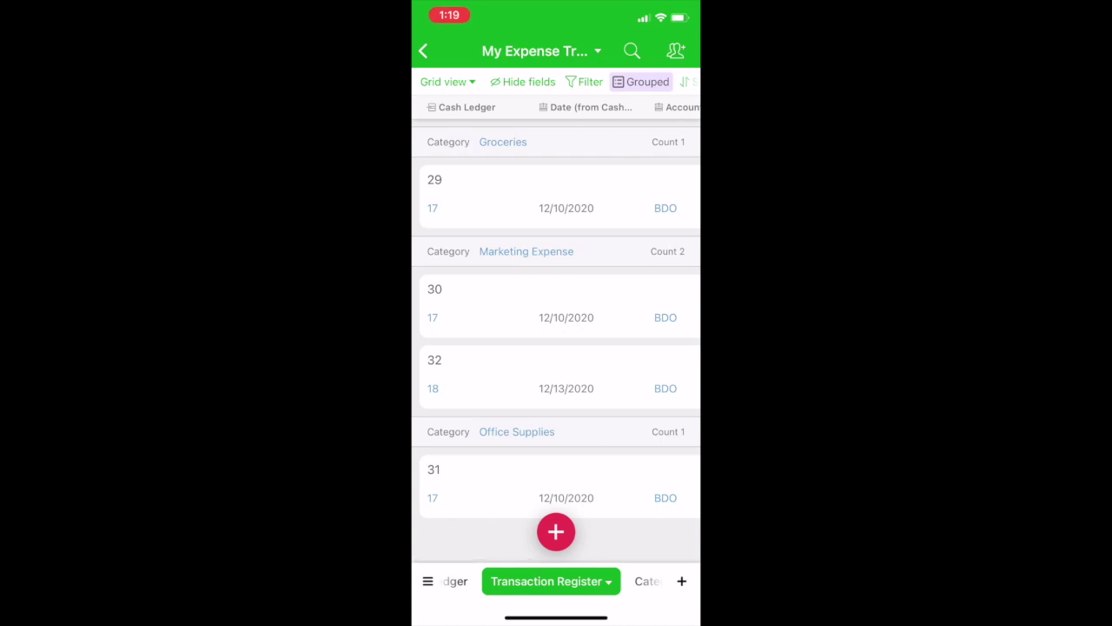
pyautogui.hscroll(10, 556, 331)
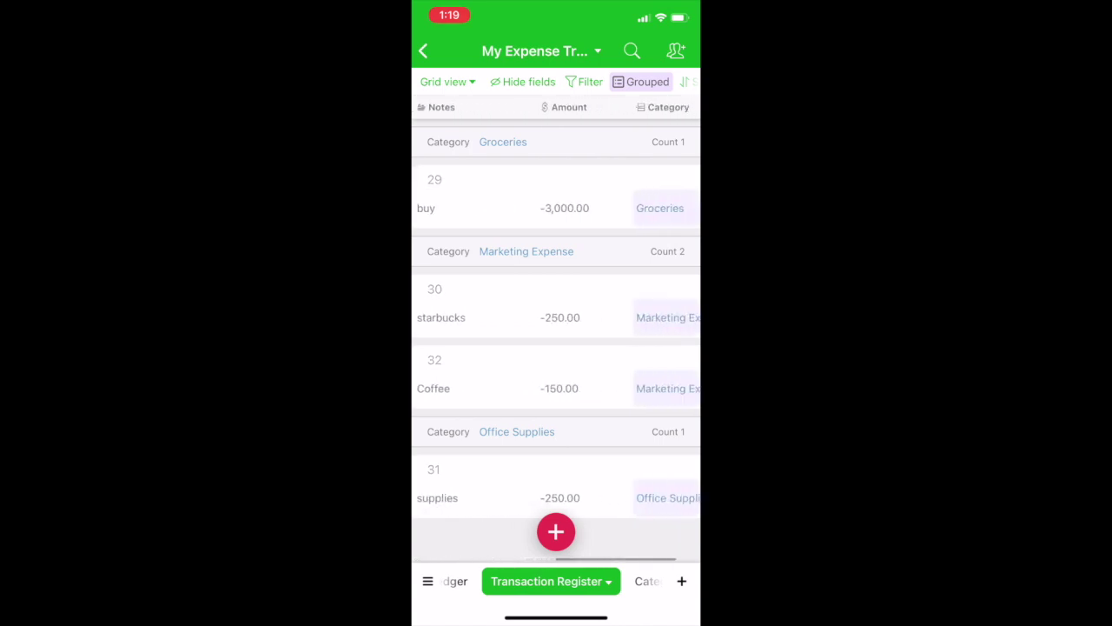
pyautogui.hscroll(3, 556, 331)
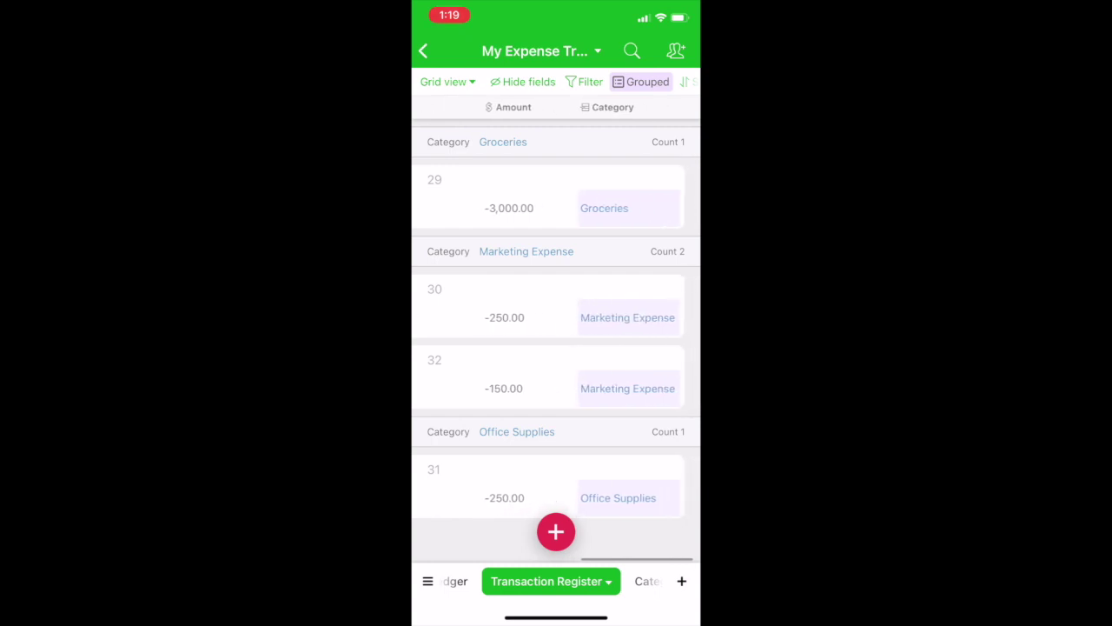
pyautogui.hscroll(-10, 556, 331)
pyautogui.hscroll(10, 556, 330)
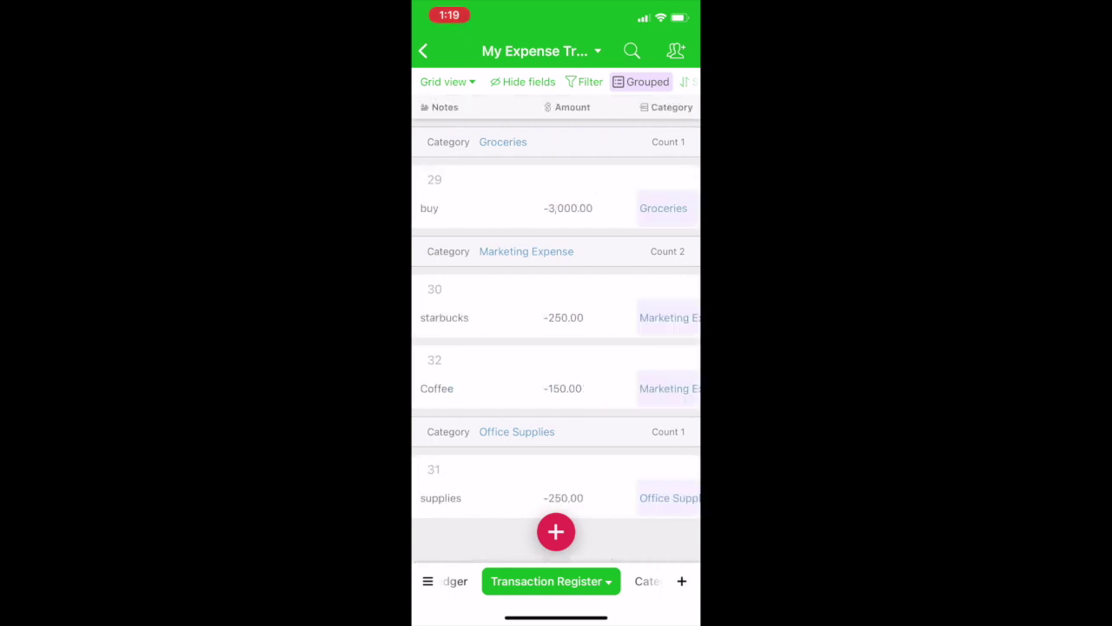
pyautogui.hscroll(-10, 556, 330)
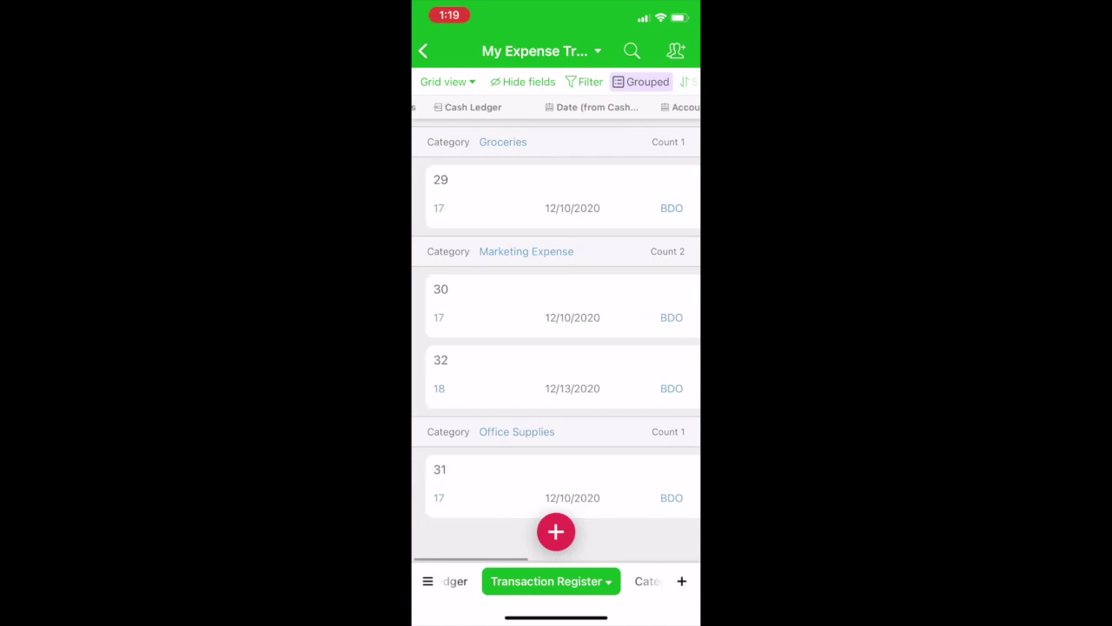